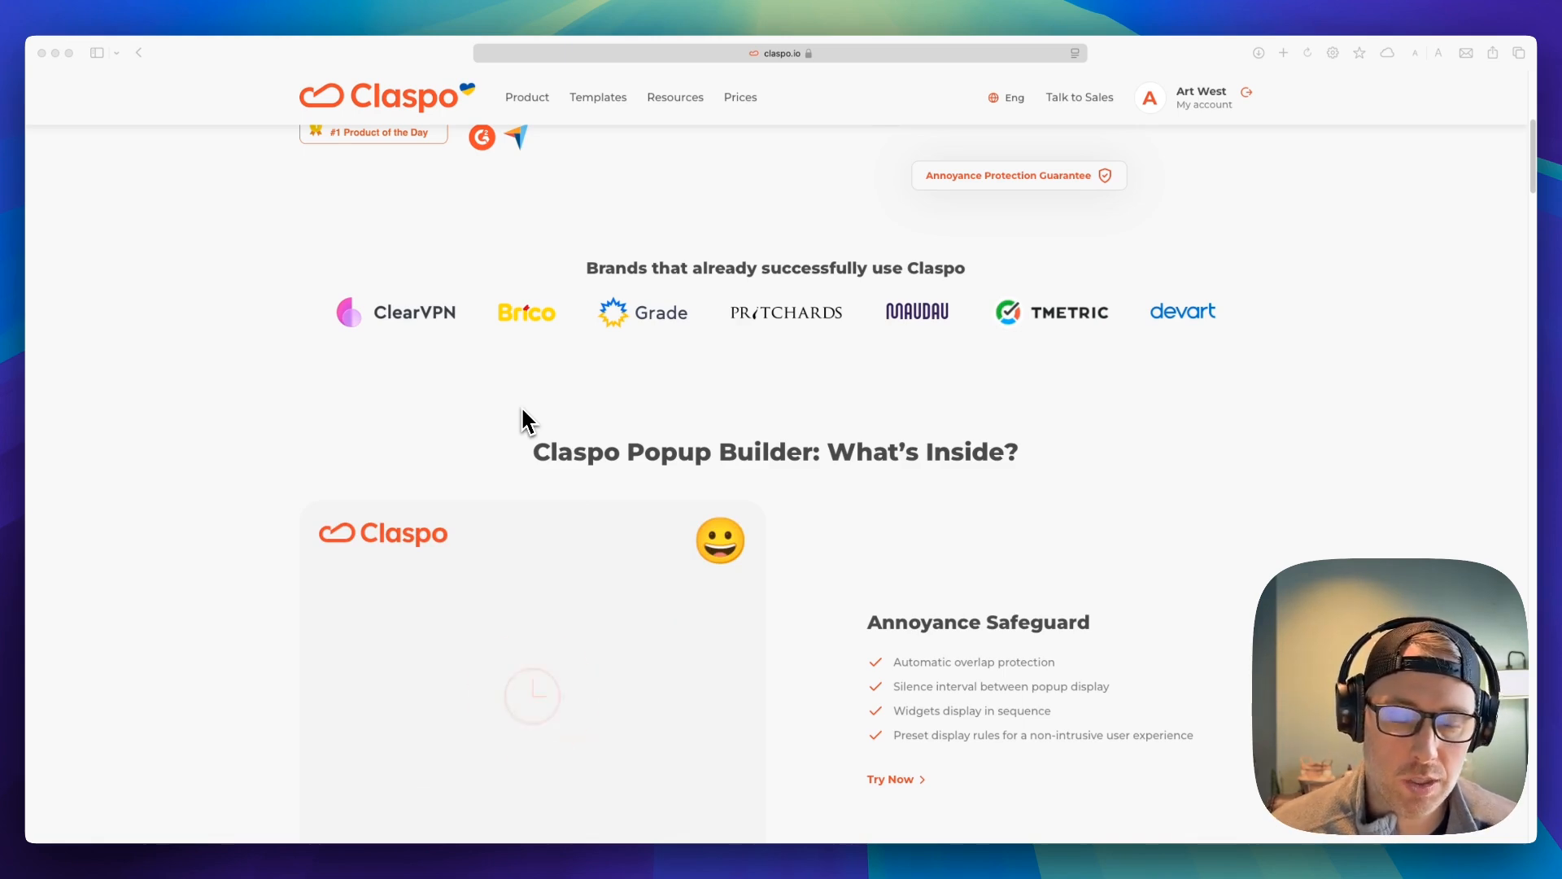
Step: Open the account dashboard from the homepage and delete the existing unpublished widget from the widget list
{"action": "scroll", "coordinate": [522, 409], "scroll_direction": "down", "scroll_amount": 3}
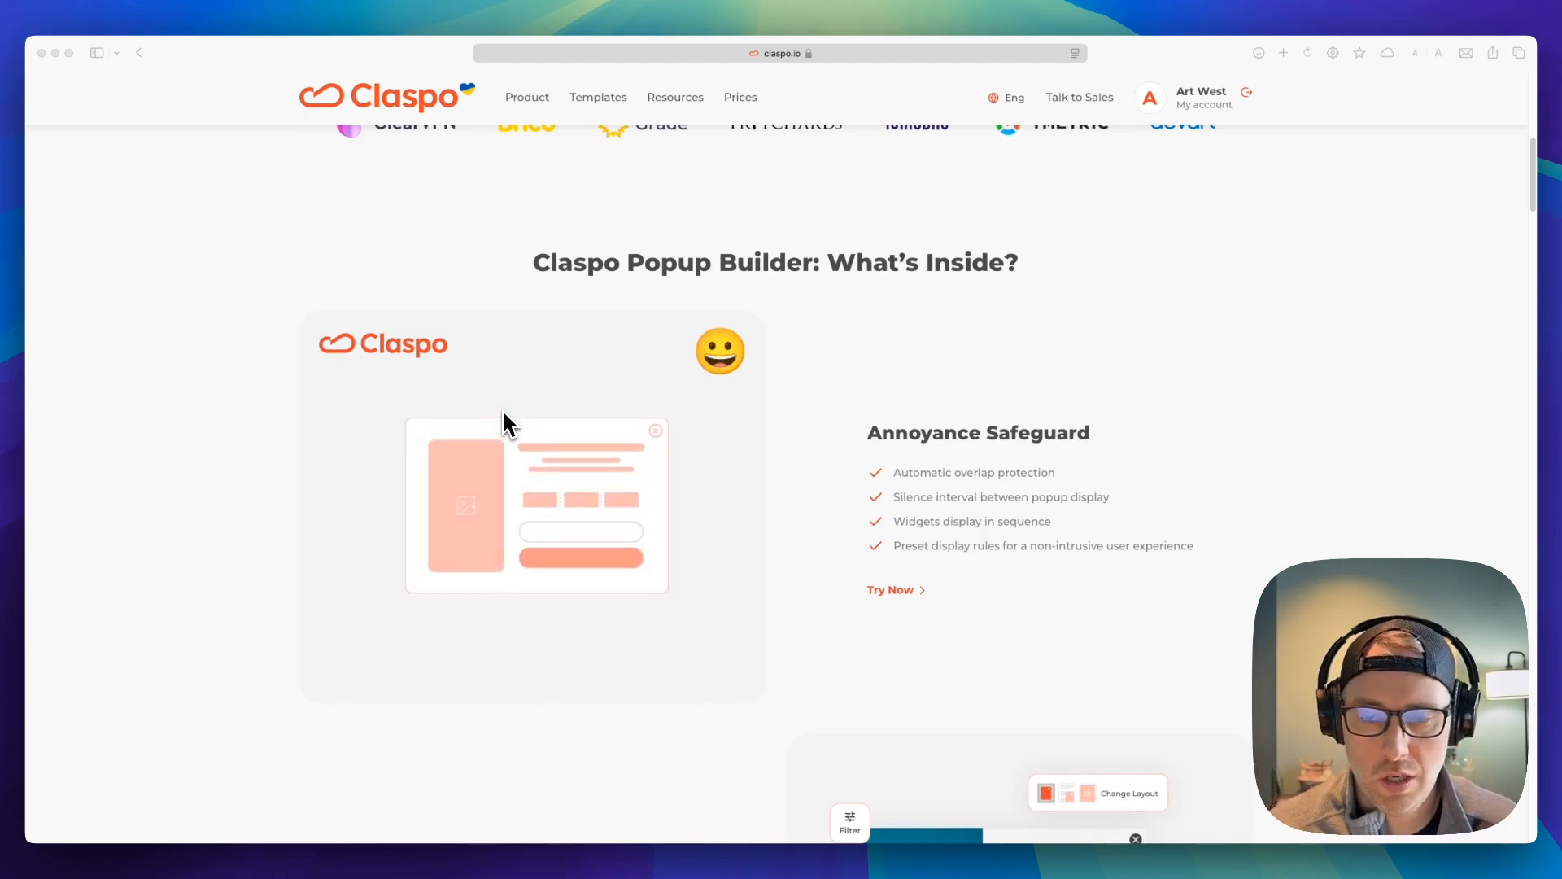
{"action": "scroll", "coordinate": [506, 407], "scroll_direction": "down", "scroll_amount": 10}
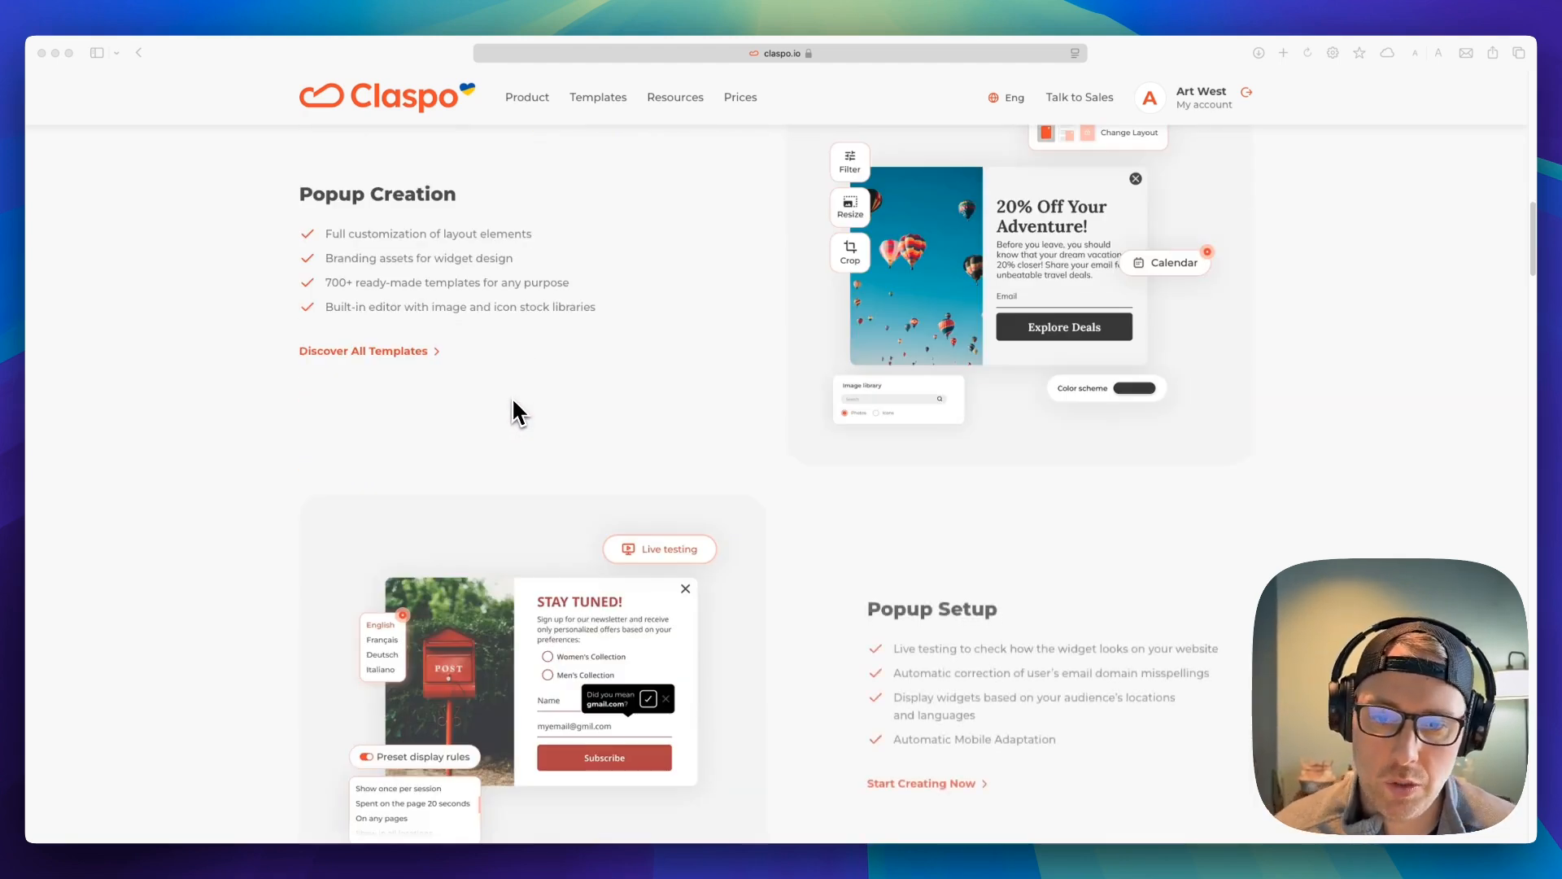
{"action": "scroll", "coordinate": [526, 403], "scroll_direction": "up", "scroll_amount": 15}
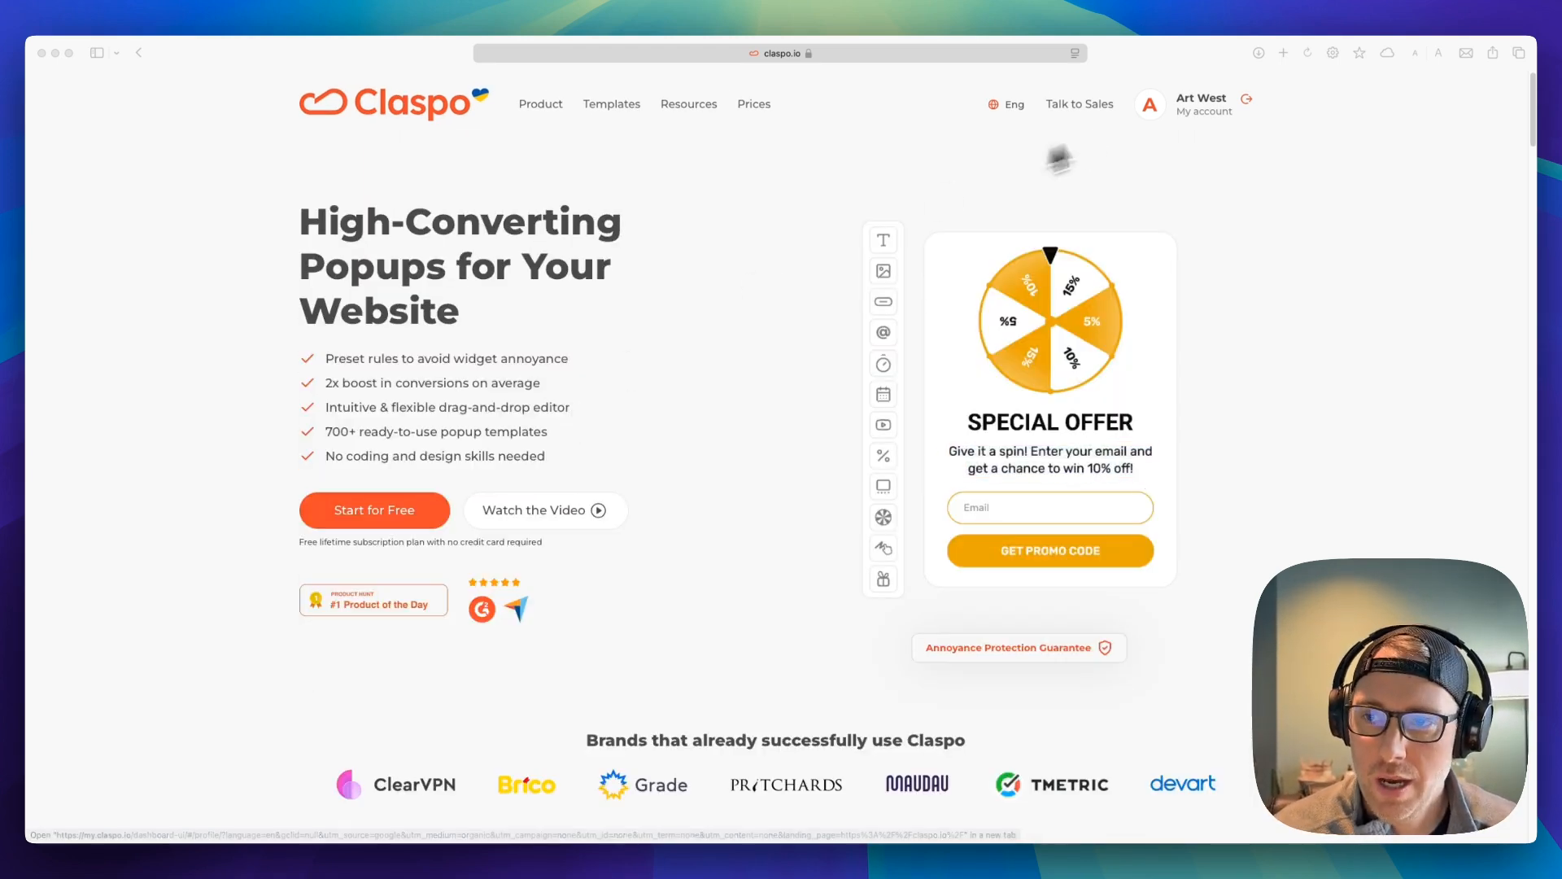
{"action": "left_click", "coordinate": [1150, 114]}
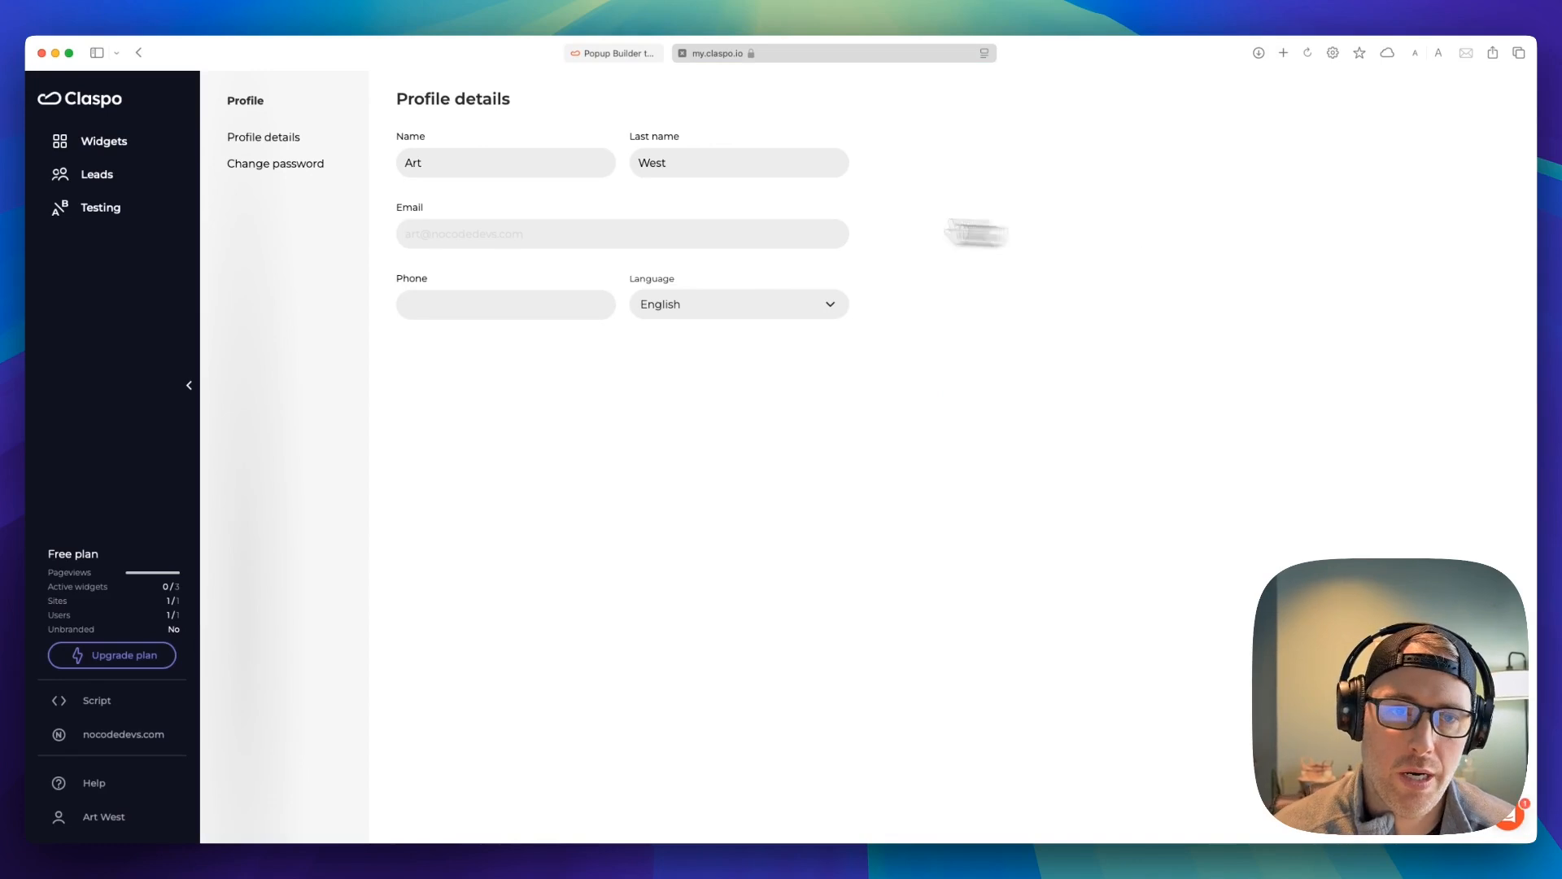
{"action": "left_click", "coordinate": [126, 147]}
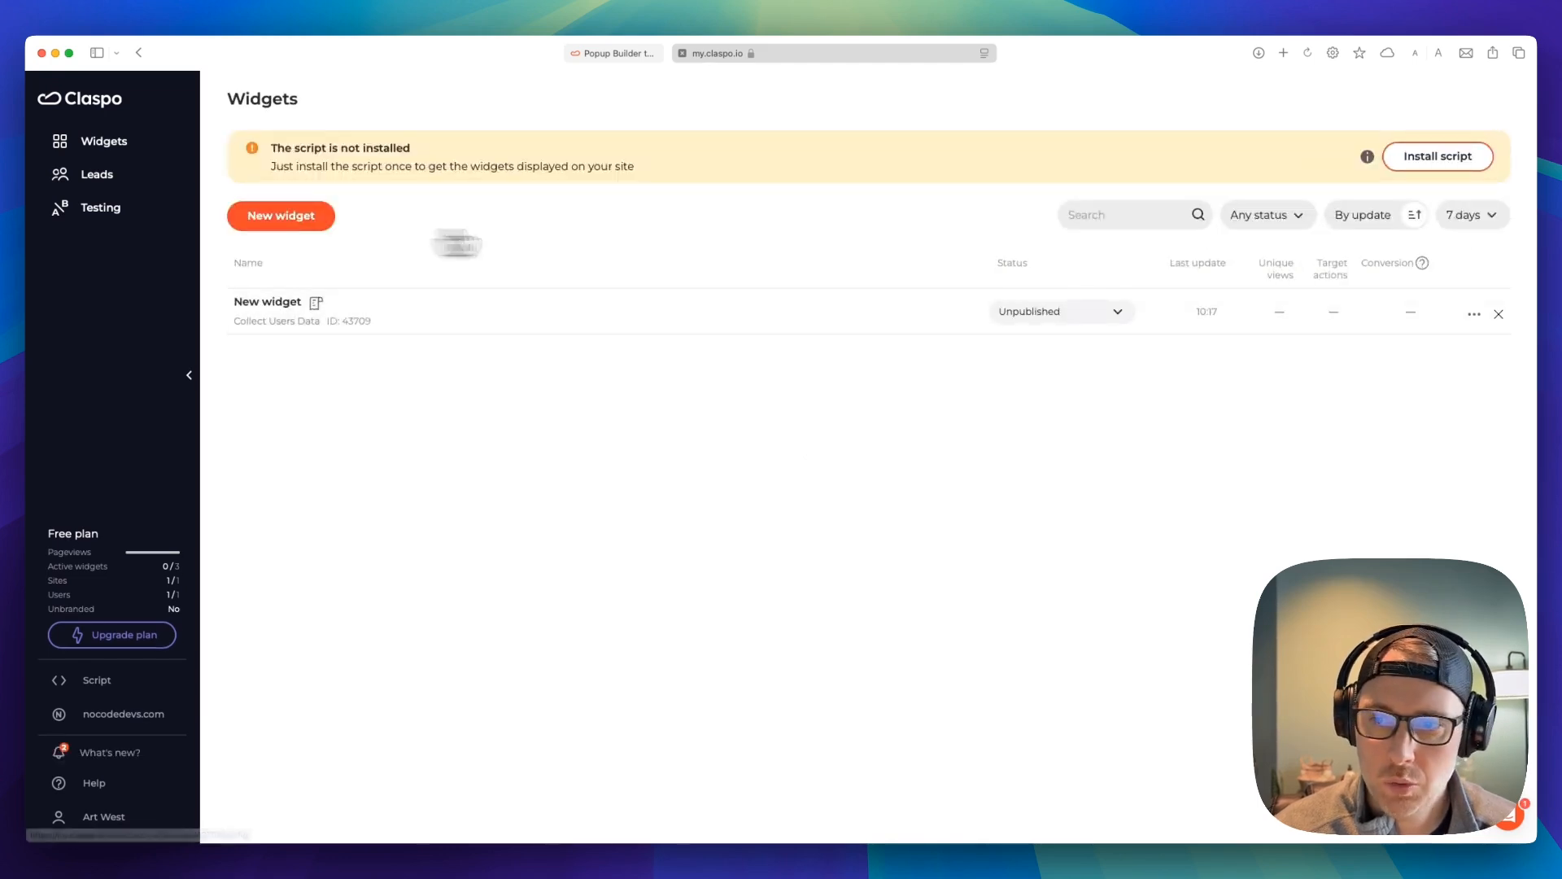
{"action": "left_click", "coordinate": [1499, 313]}
{"action": "left_click", "coordinate": [864, 504]}
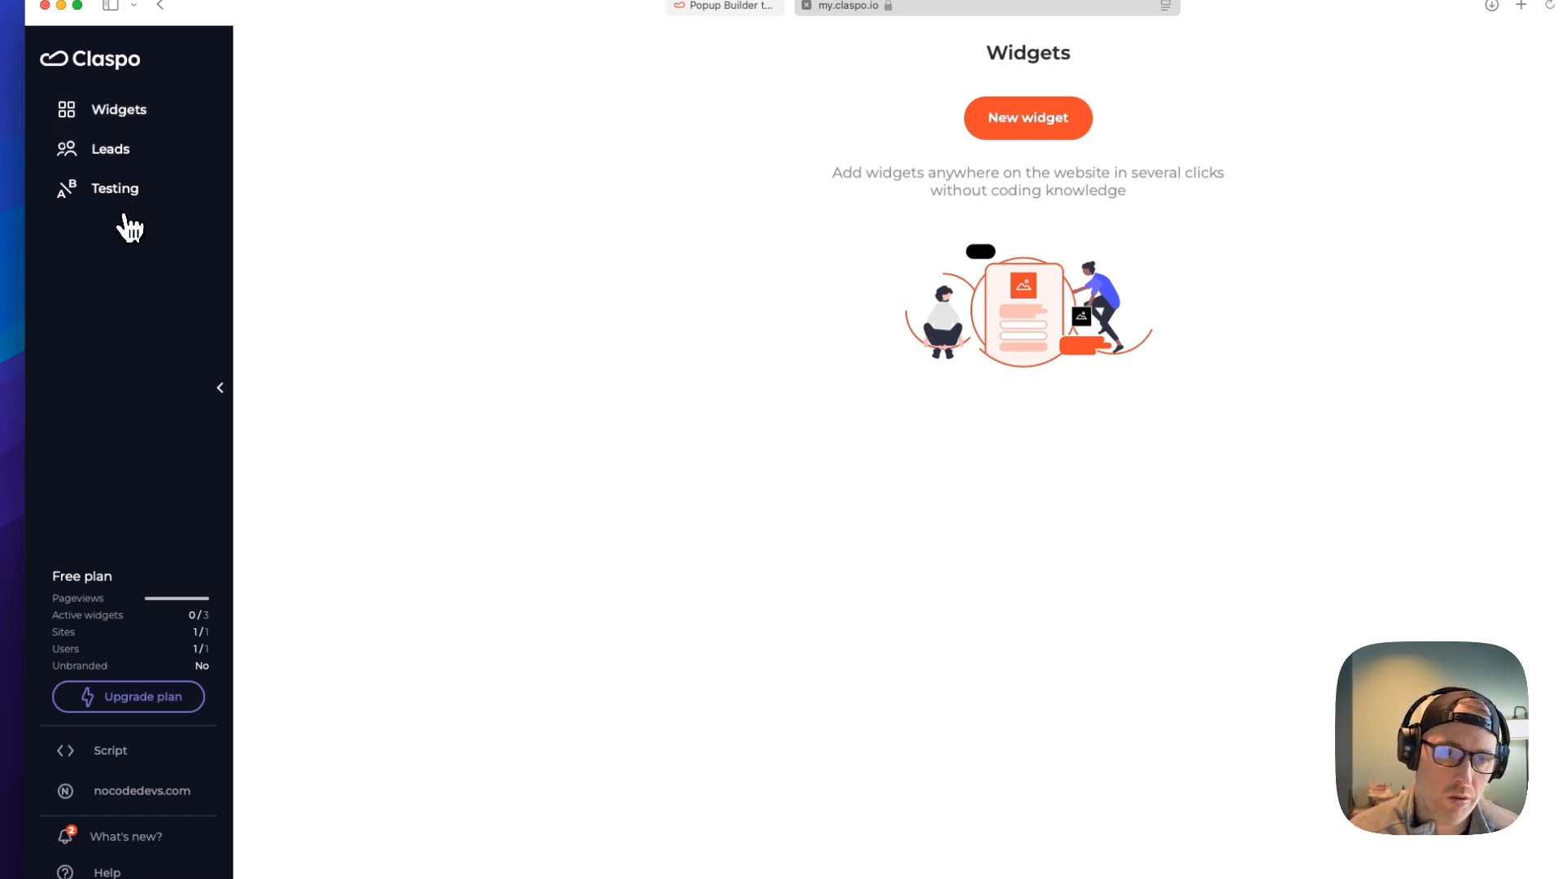
Step: View the lead export integrations, return to the widgets, and start a new widget from the template library
{"action": "left_click", "coordinate": [111, 153]}
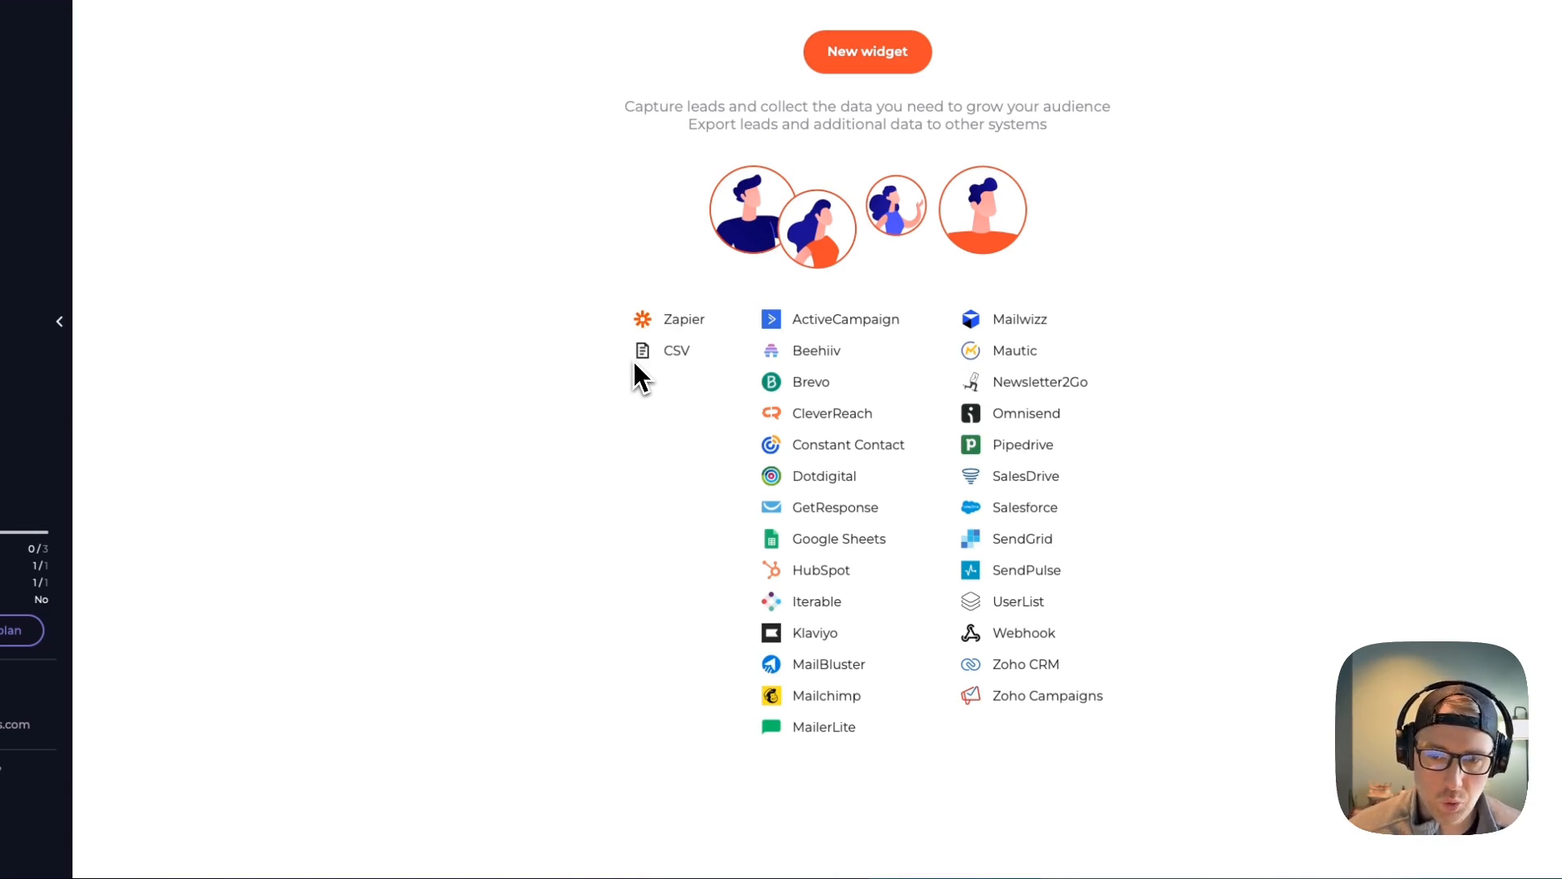
{"action": "left_click", "coordinate": [122, 147]}
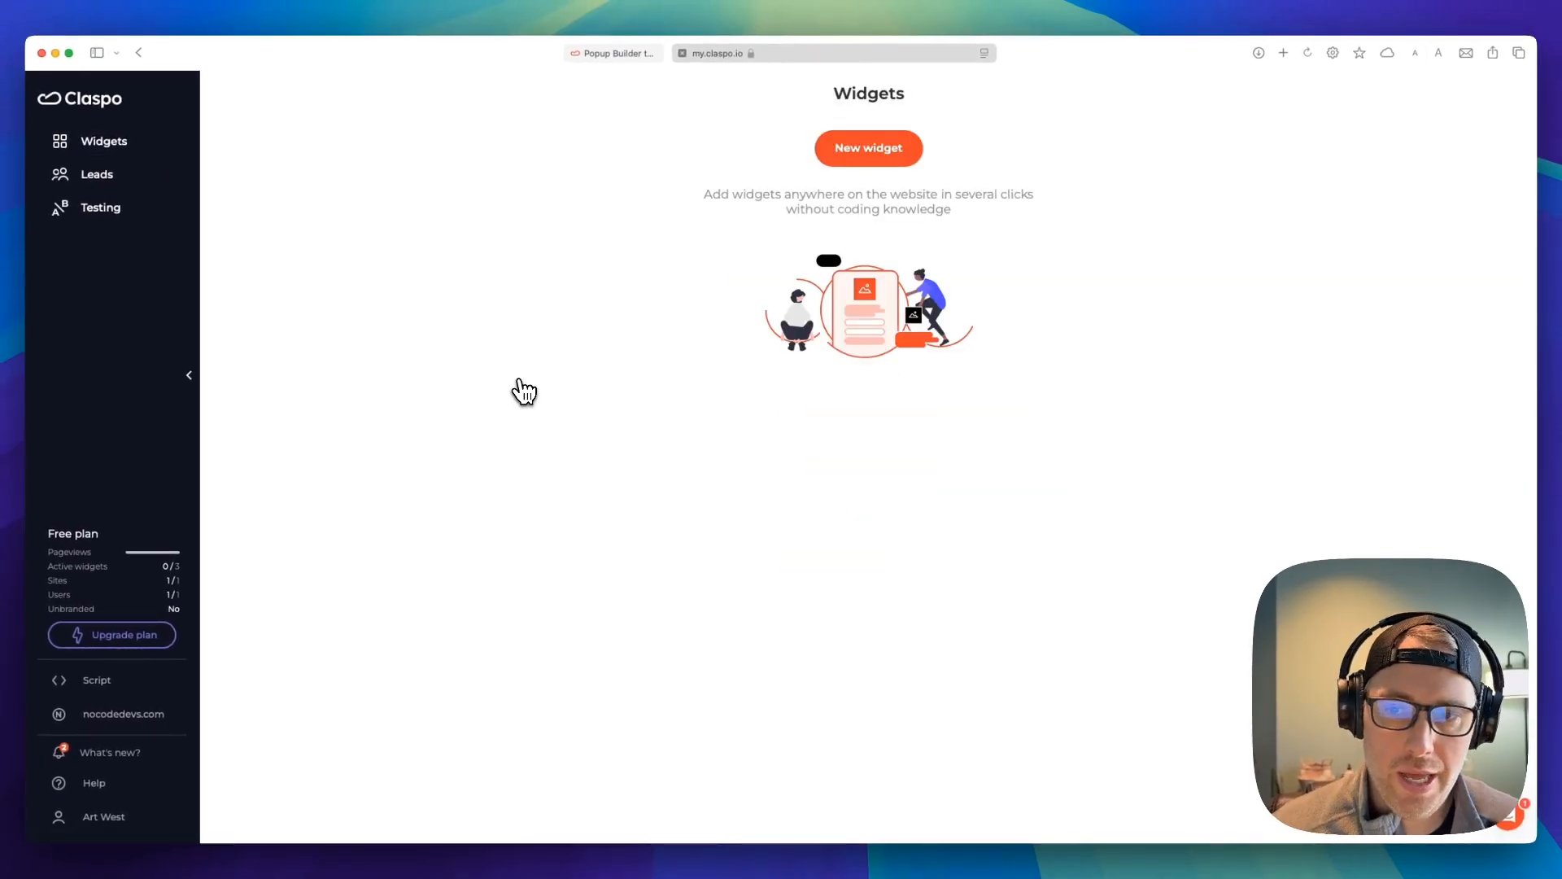
{"action": "left_click", "coordinate": [854, 150]}
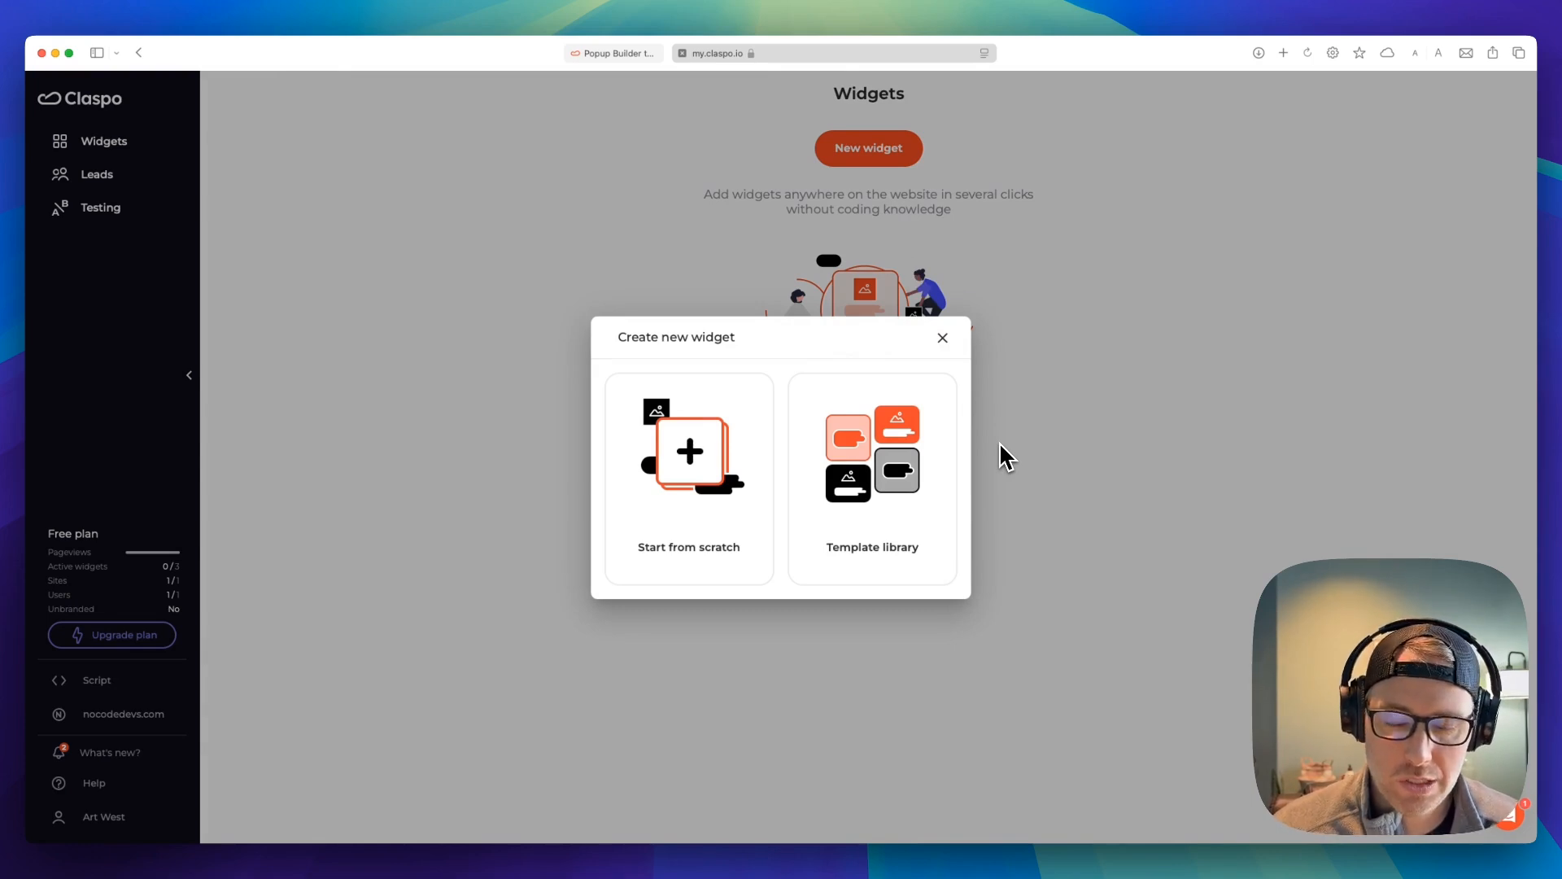
{"action": "left_click", "coordinate": [889, 464]}
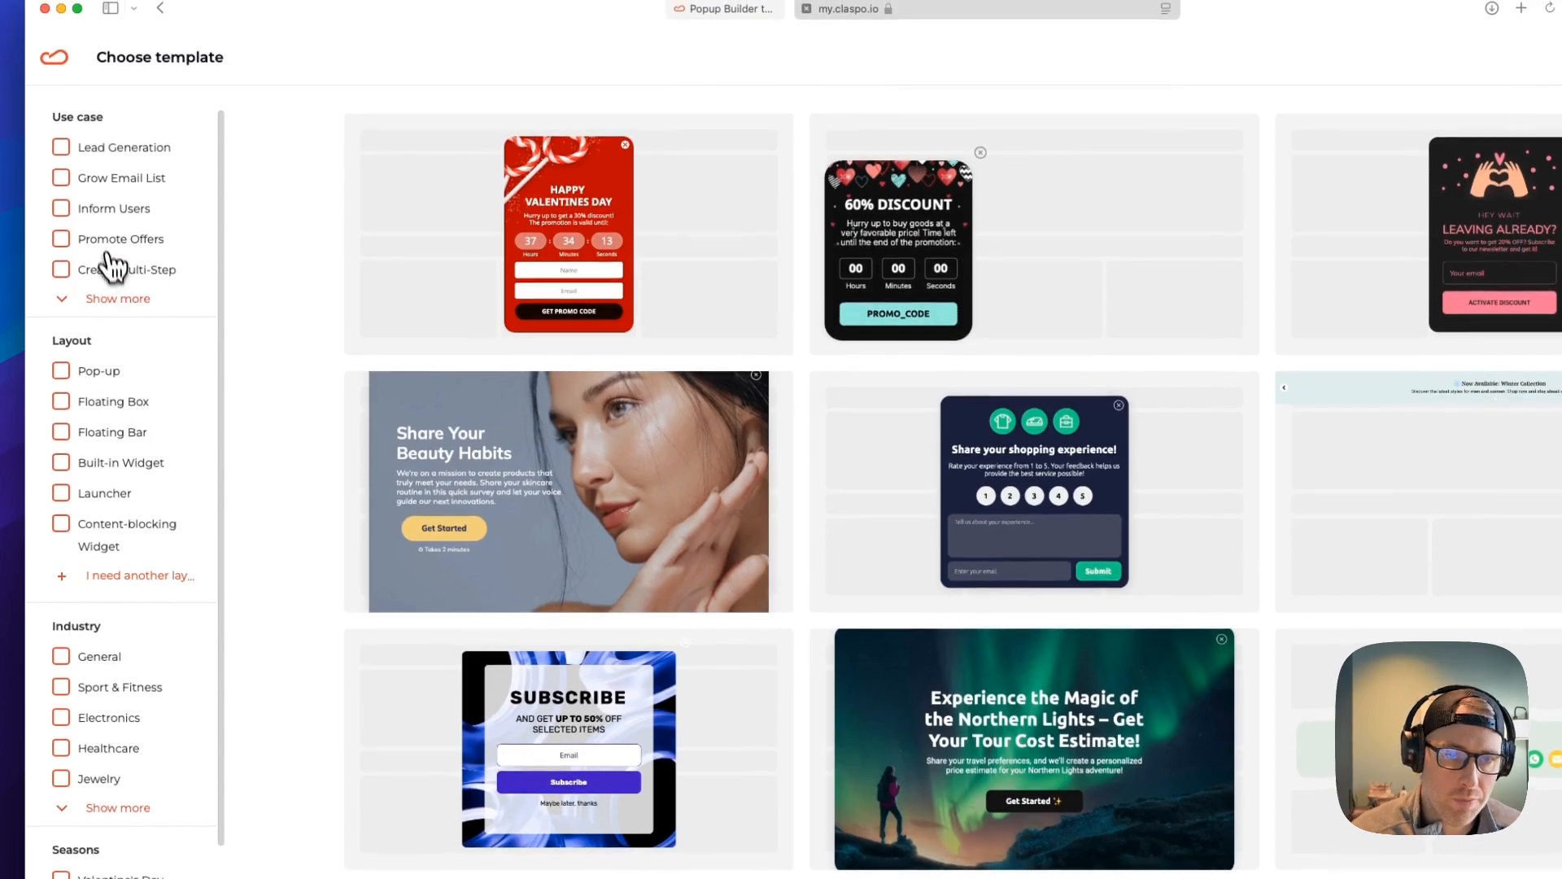
Step: Filter the templates by the Gamification use case and open the red "Spin to Win Big Prizes!" template
{"action": "scroll", "coordinate": [110, 399], "scroll_direction": "down", "scroll_amount": 3}
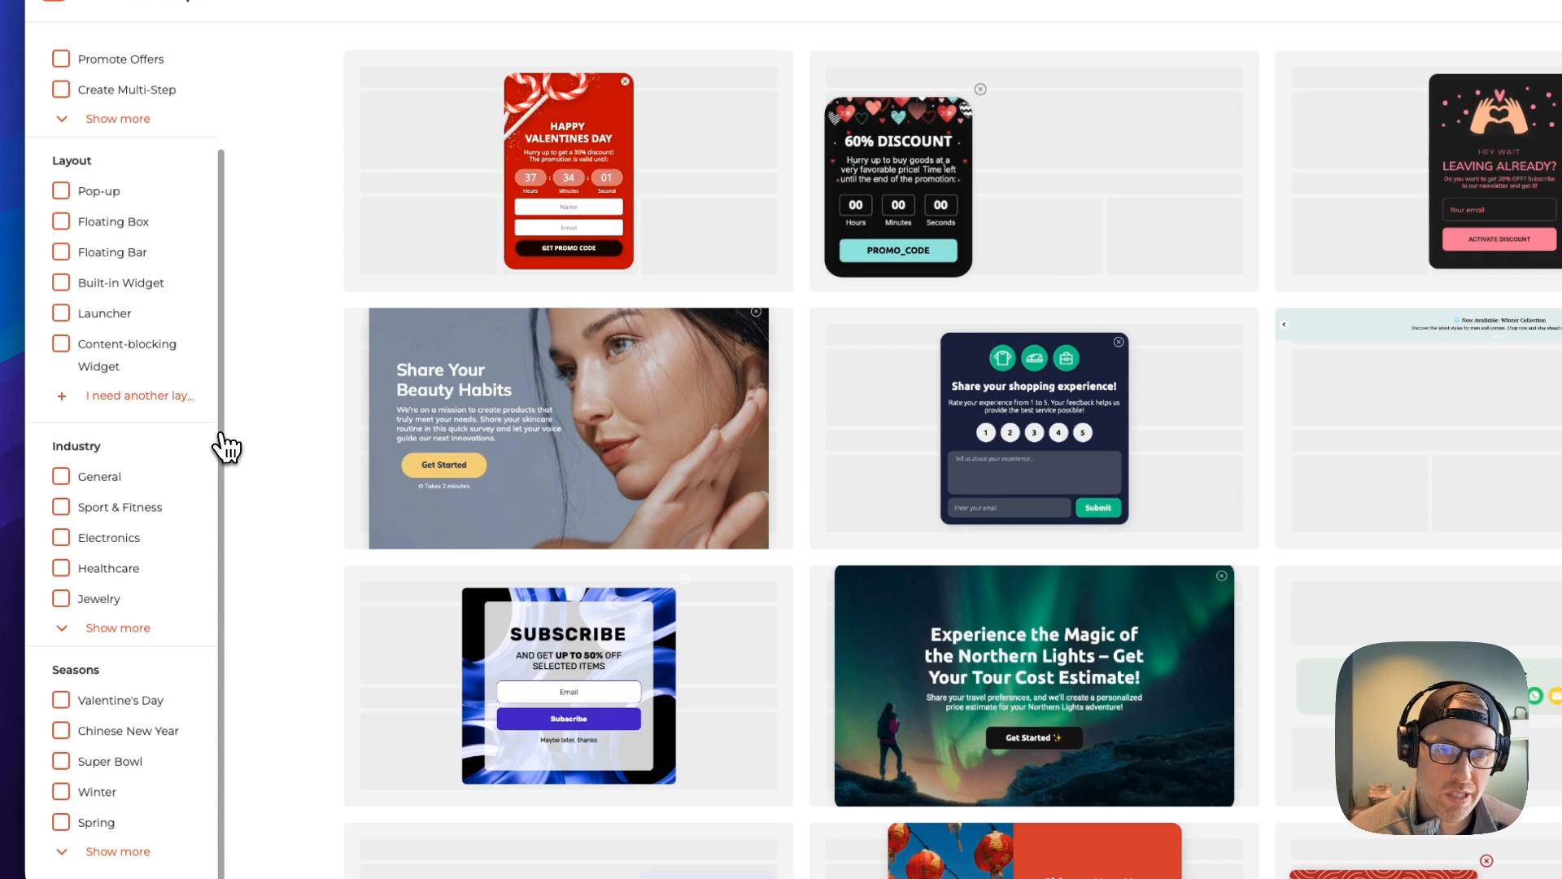
{"action": "scroll", "coordinate": [175, 382], "scroll_direction": "up", "scroll_amount": 3}
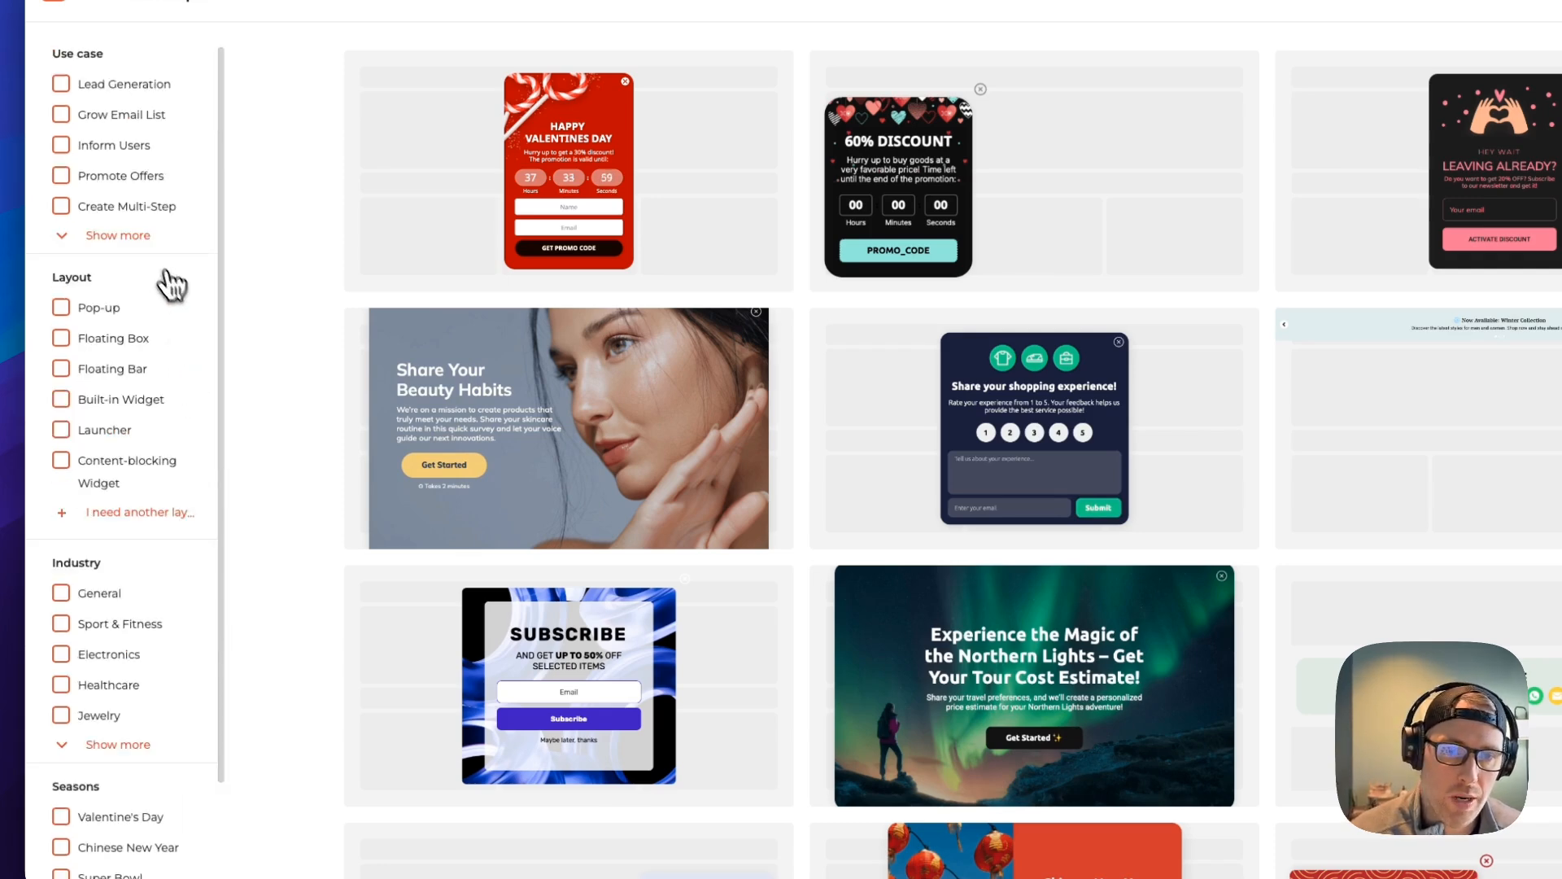
{"action": "left_click", "coordinate": [137, 236]}
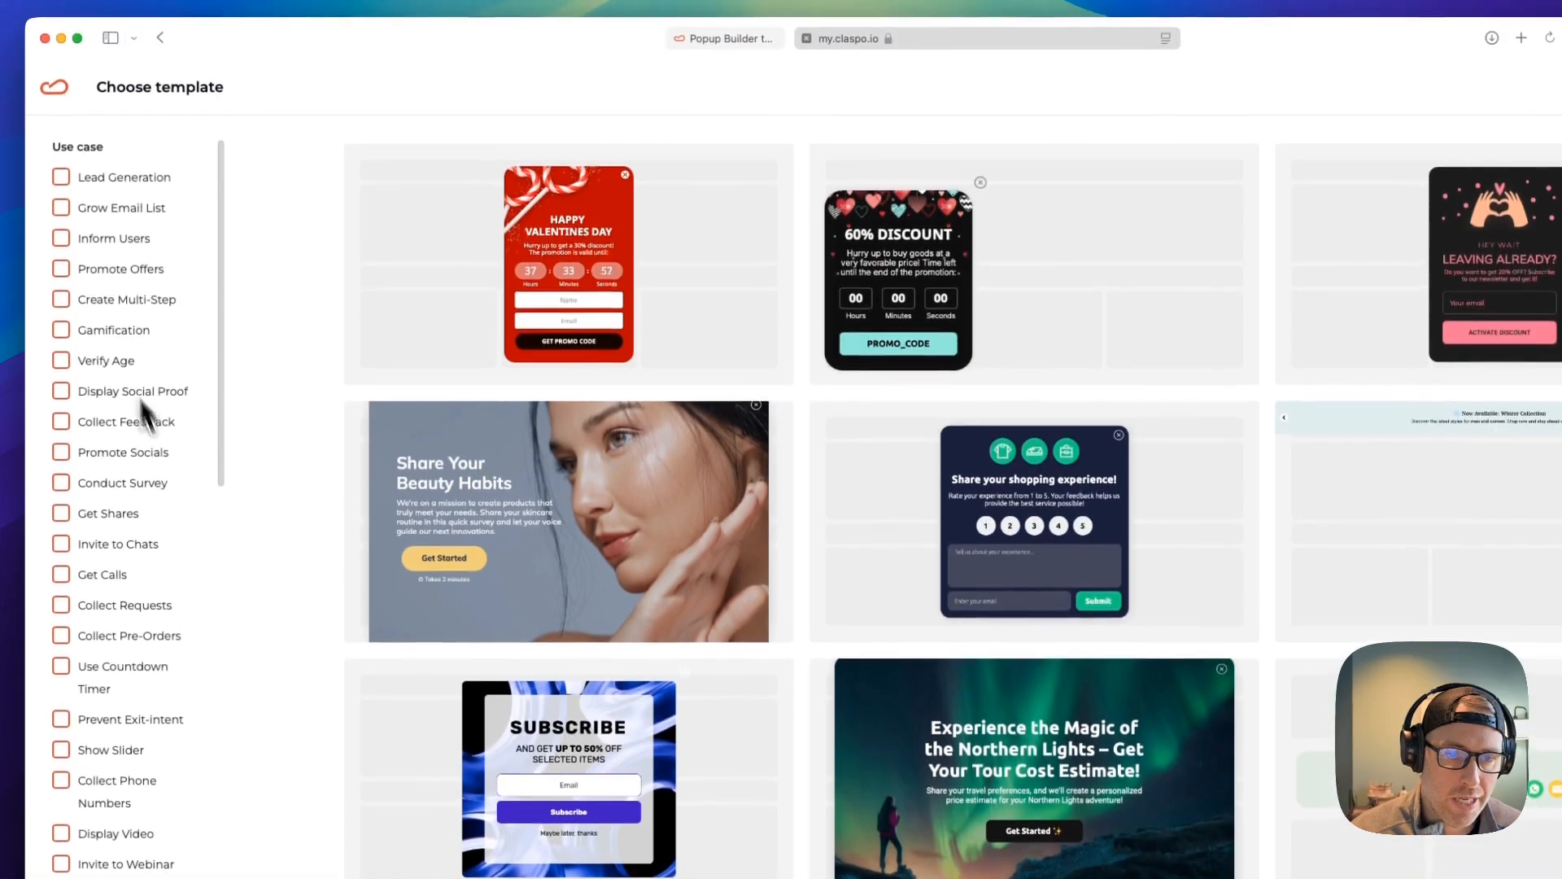
{"action": "left_click", "coordinate": [63, 331]}
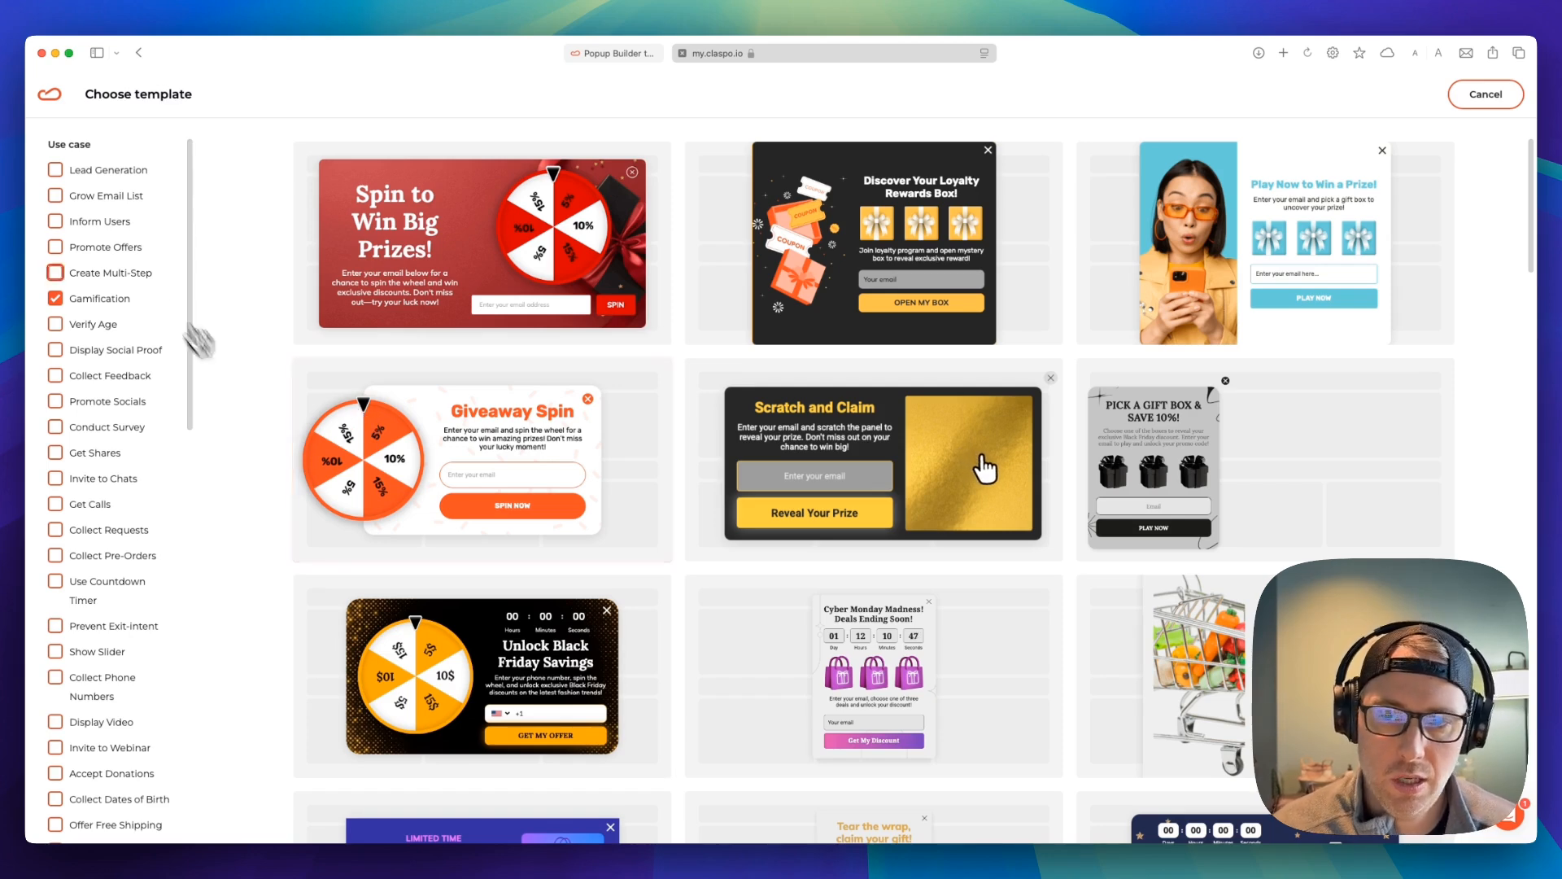
{"action": "scroll", "coordinate": [936, 366], "scroll_direction": "down", "scroll_amount": 7}
{"action": "scroll", "coordinate": [873, 331], "scroll_direction": "down", "scroll_amount": 3}
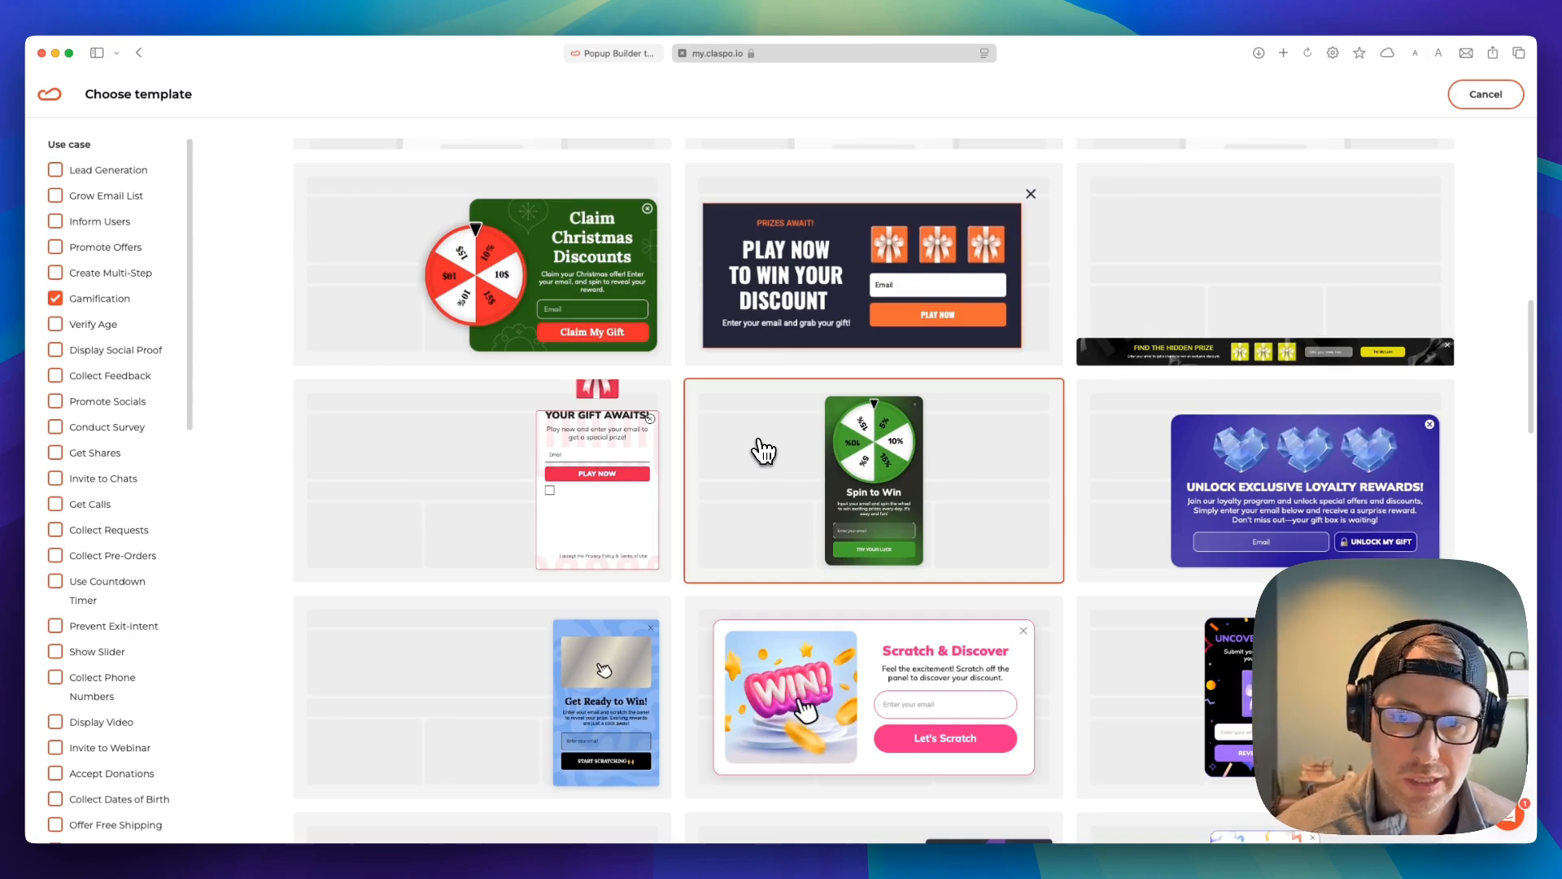
{"action": "scroll", "coordinate": [764, 450], "scroll_direction": "up", "scroll_amount": 10}
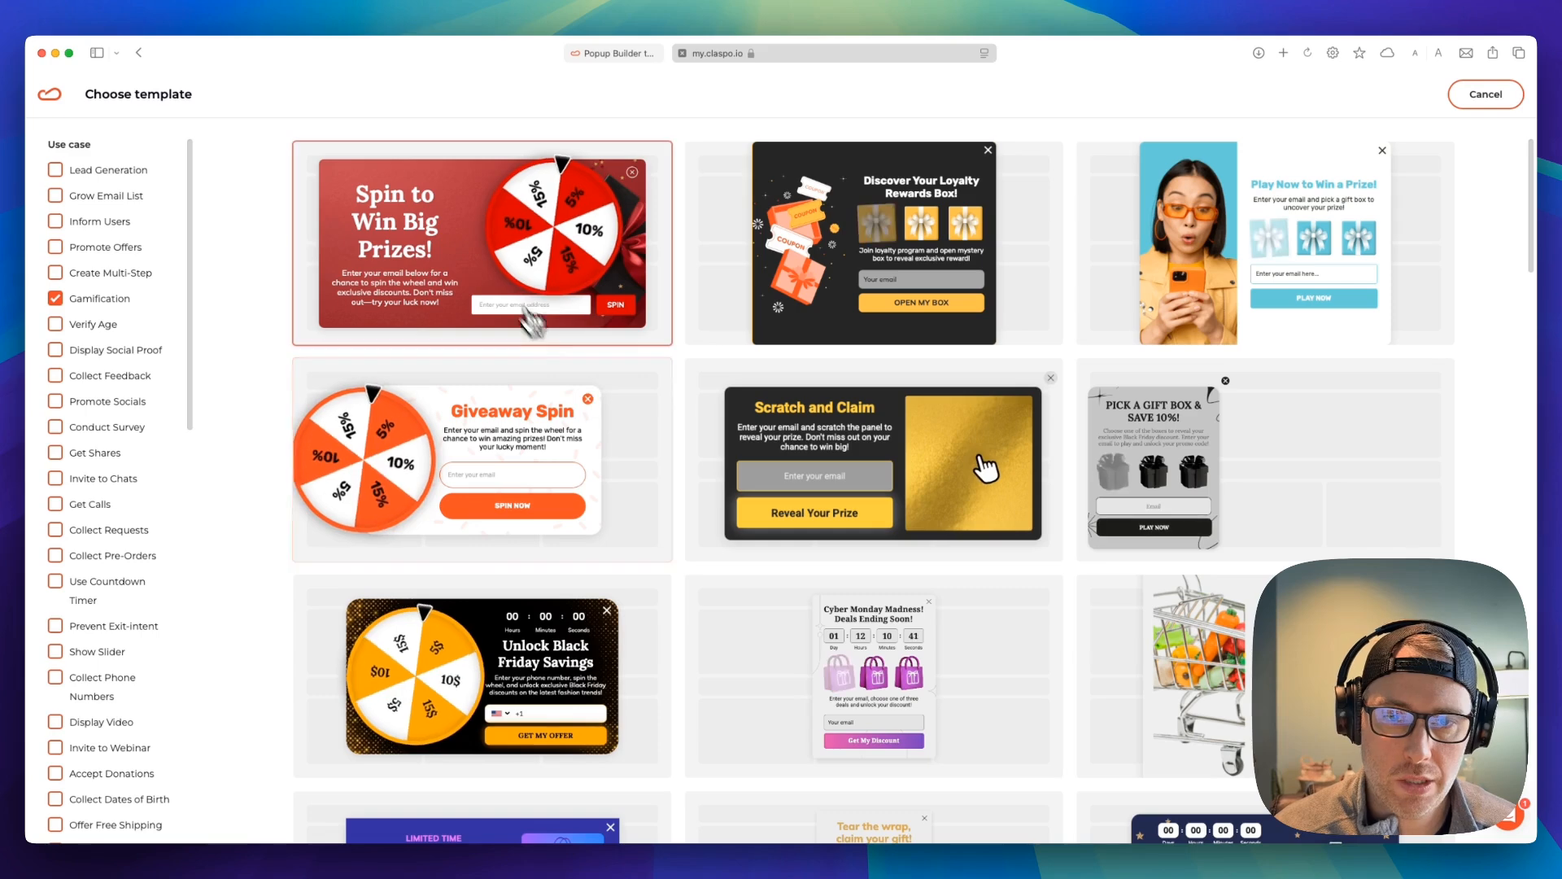
{"action": "left_click", "coordinate": [482, 255]}
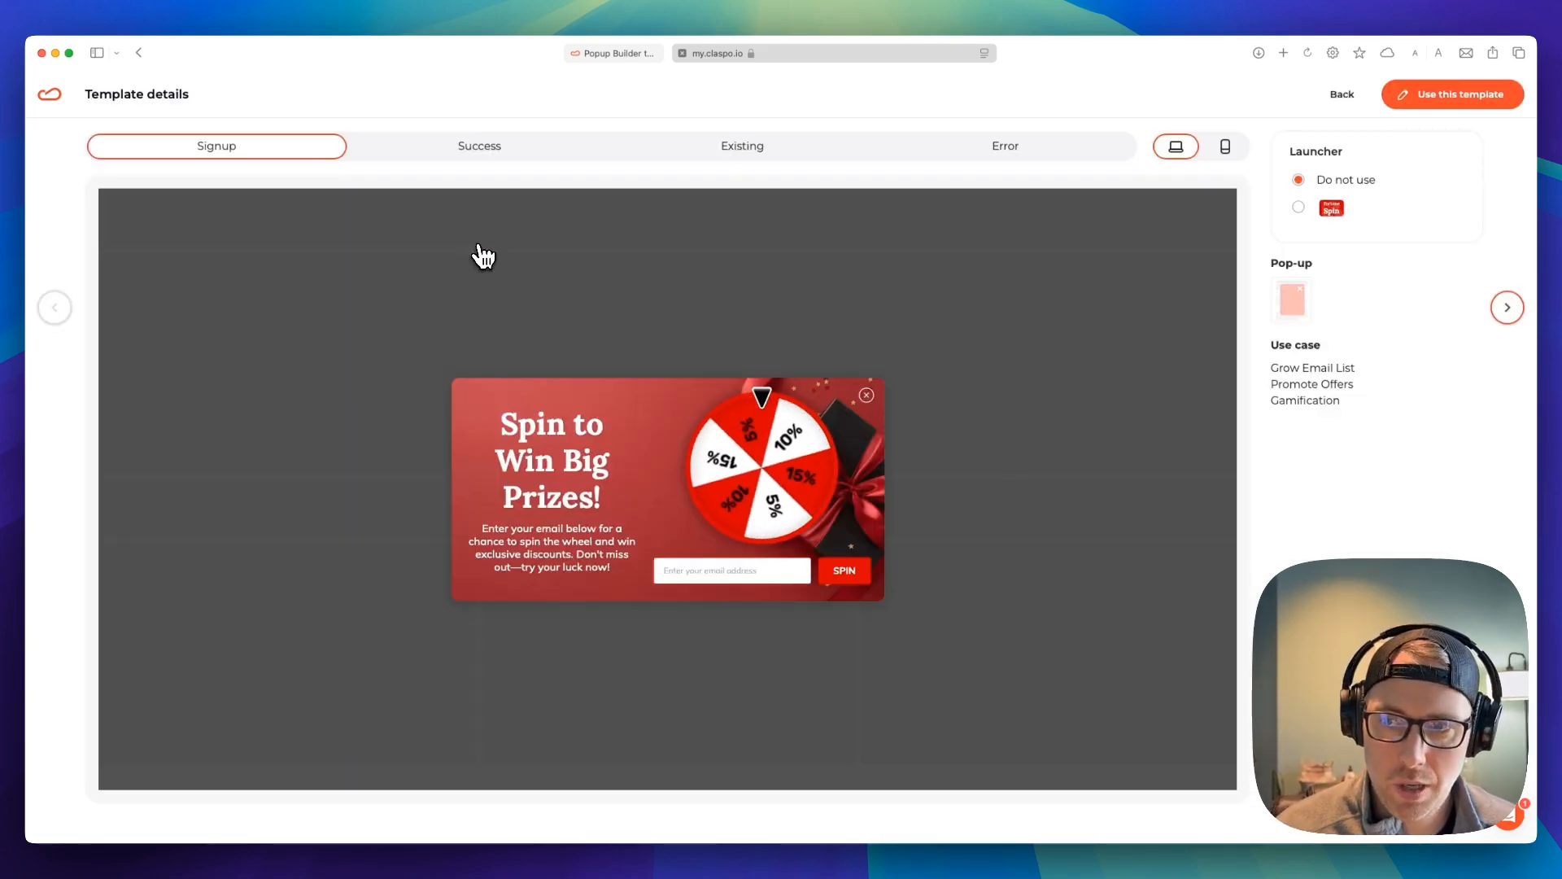
Step: Preview the template's mobile layout and its Success, Existing and Error views, and use it for the new widget
{"action": "left_click", "coordinate": [1224, 151]}
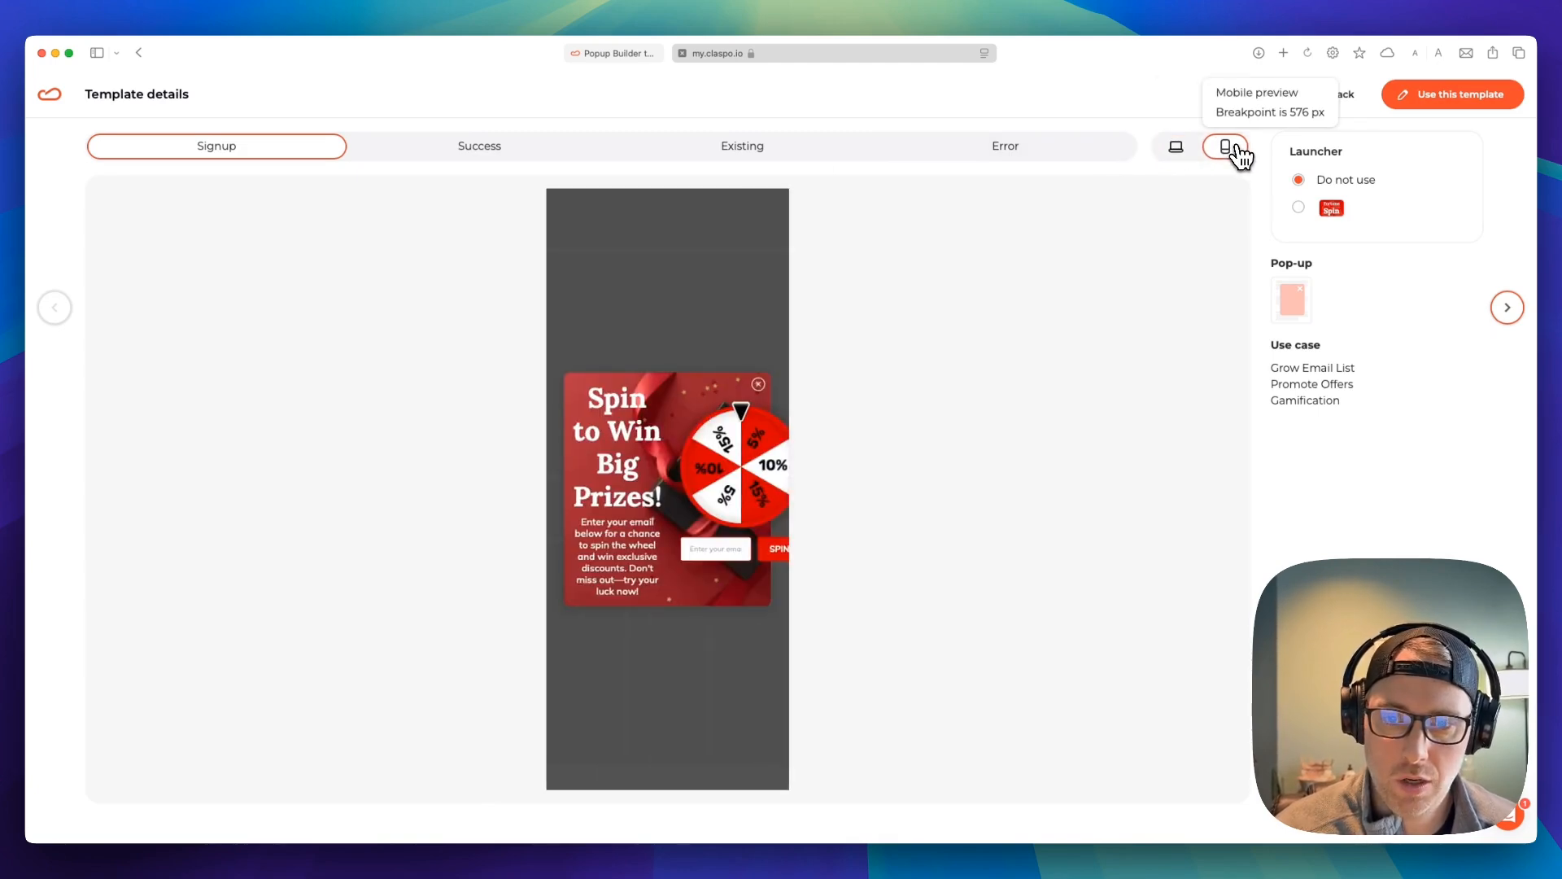
{"action": "left_click", "coordinate": [1186, 148]}
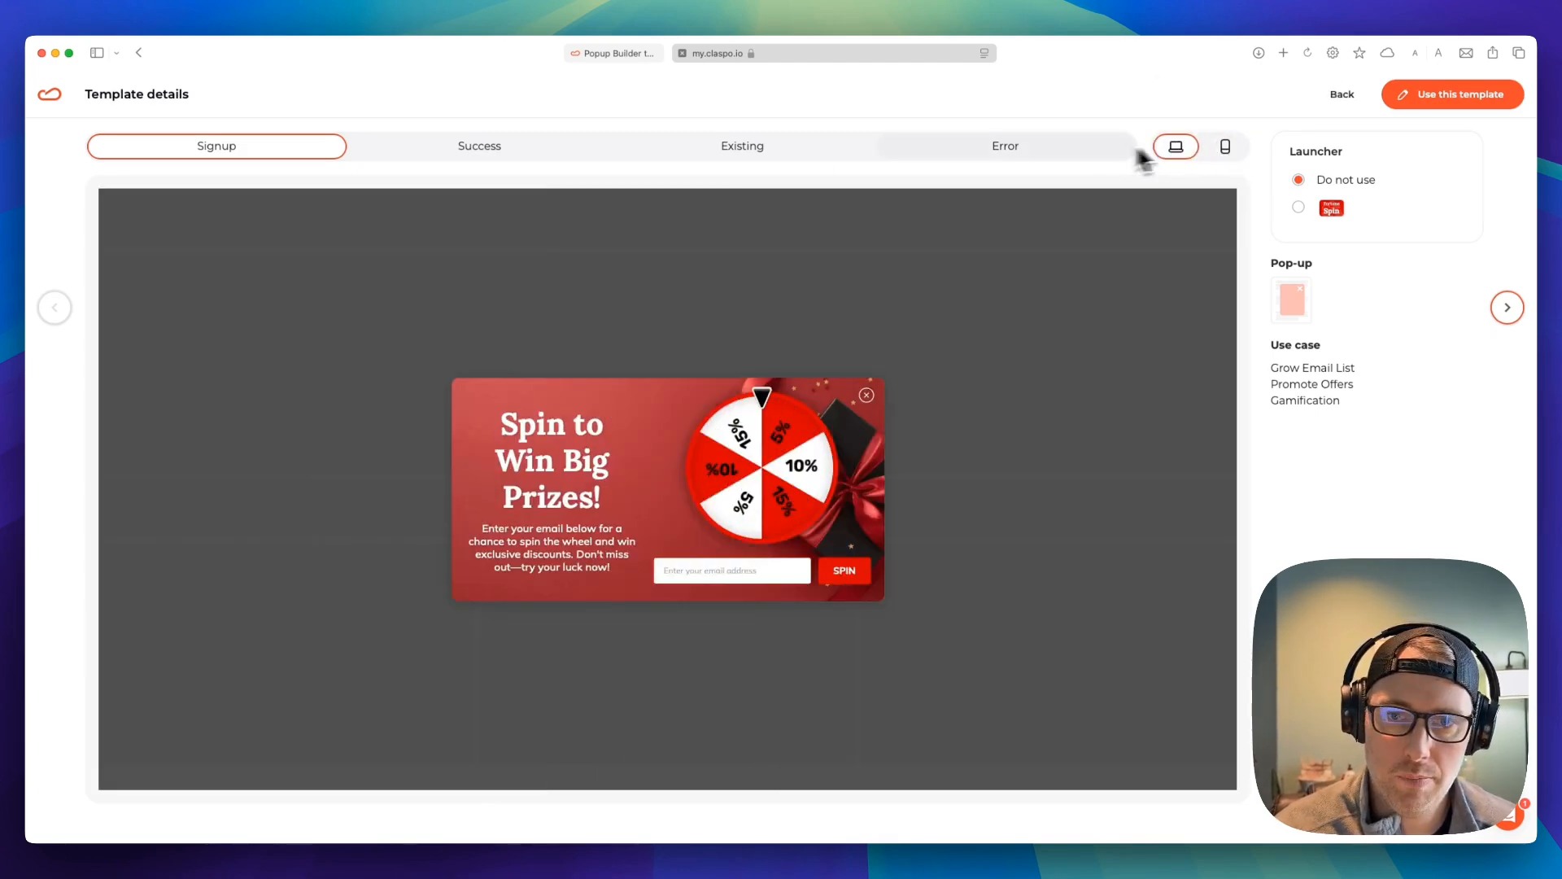
{"action": "left_click", "coordinate": [482, 162]}
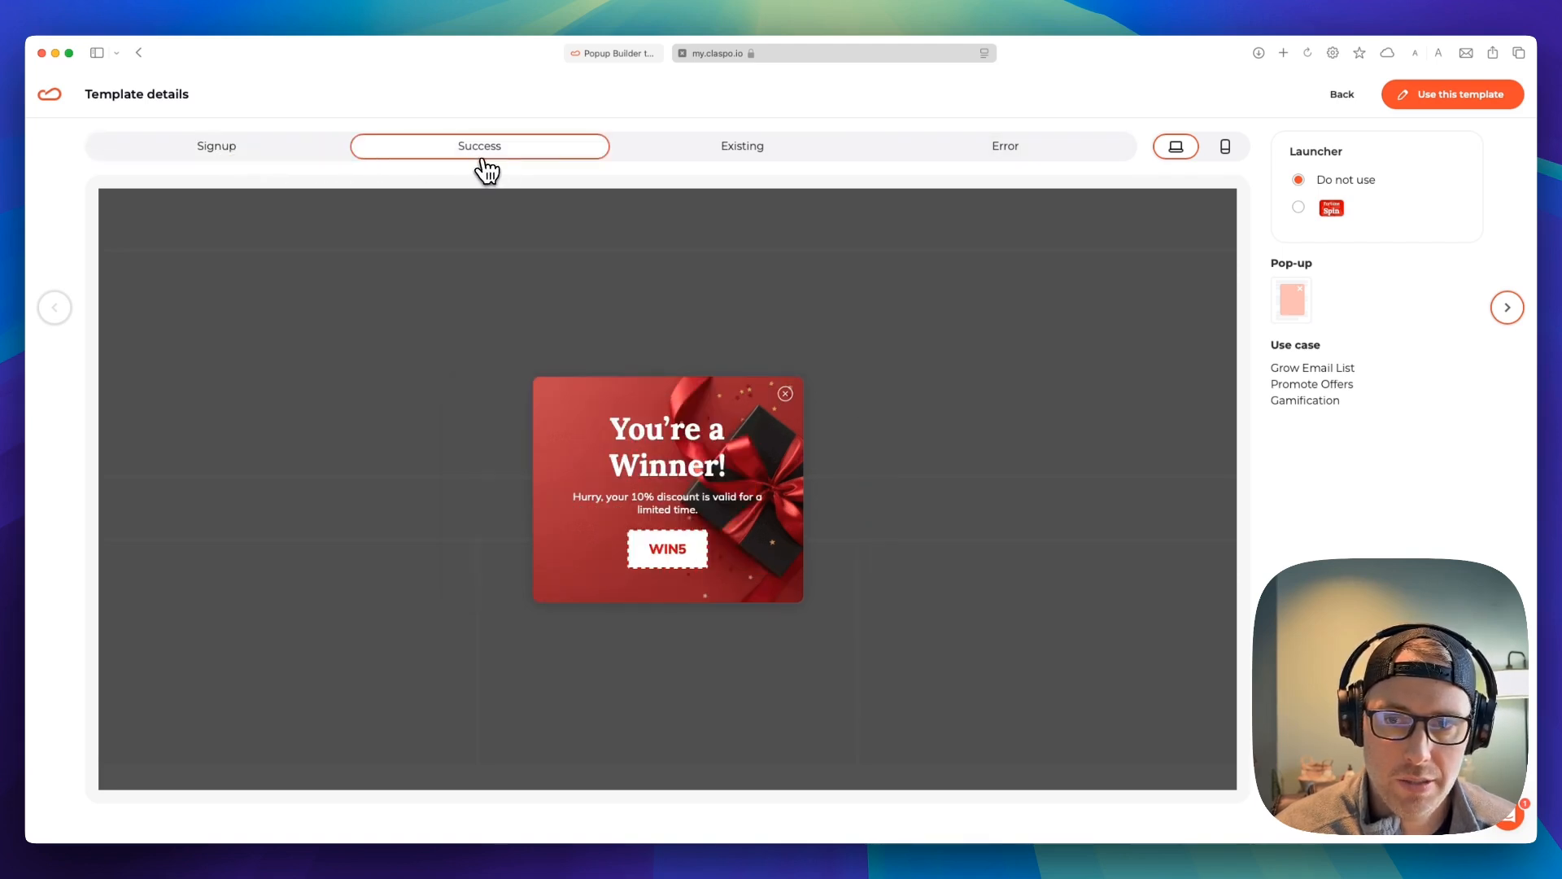
{"action": "left_click", "coordinate": [690, 163]}
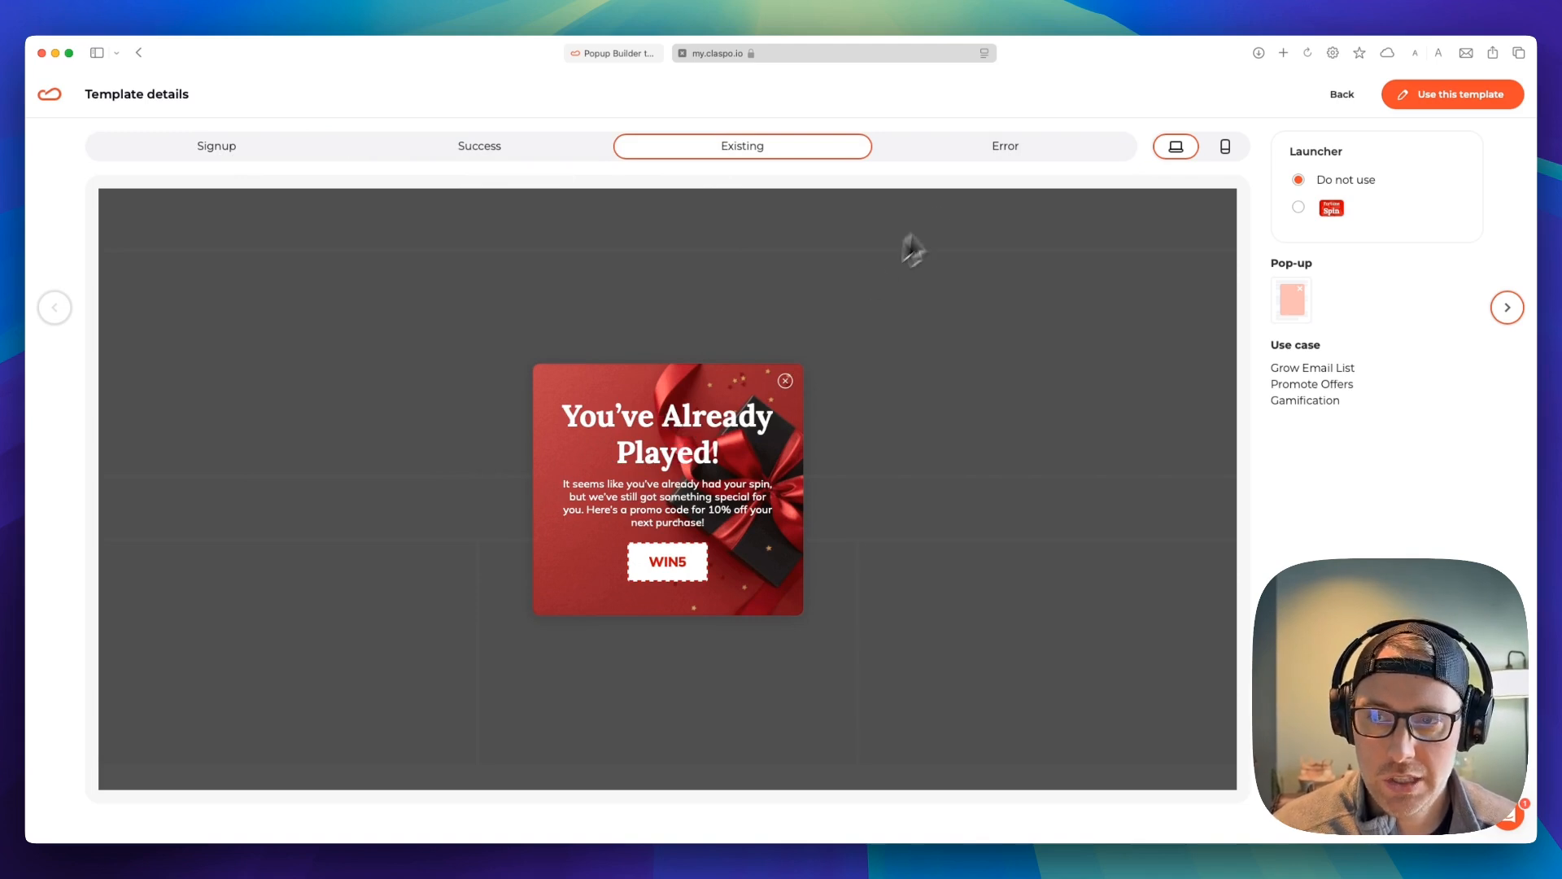
{"action": "left_click", "coordinate": [994, 161]}
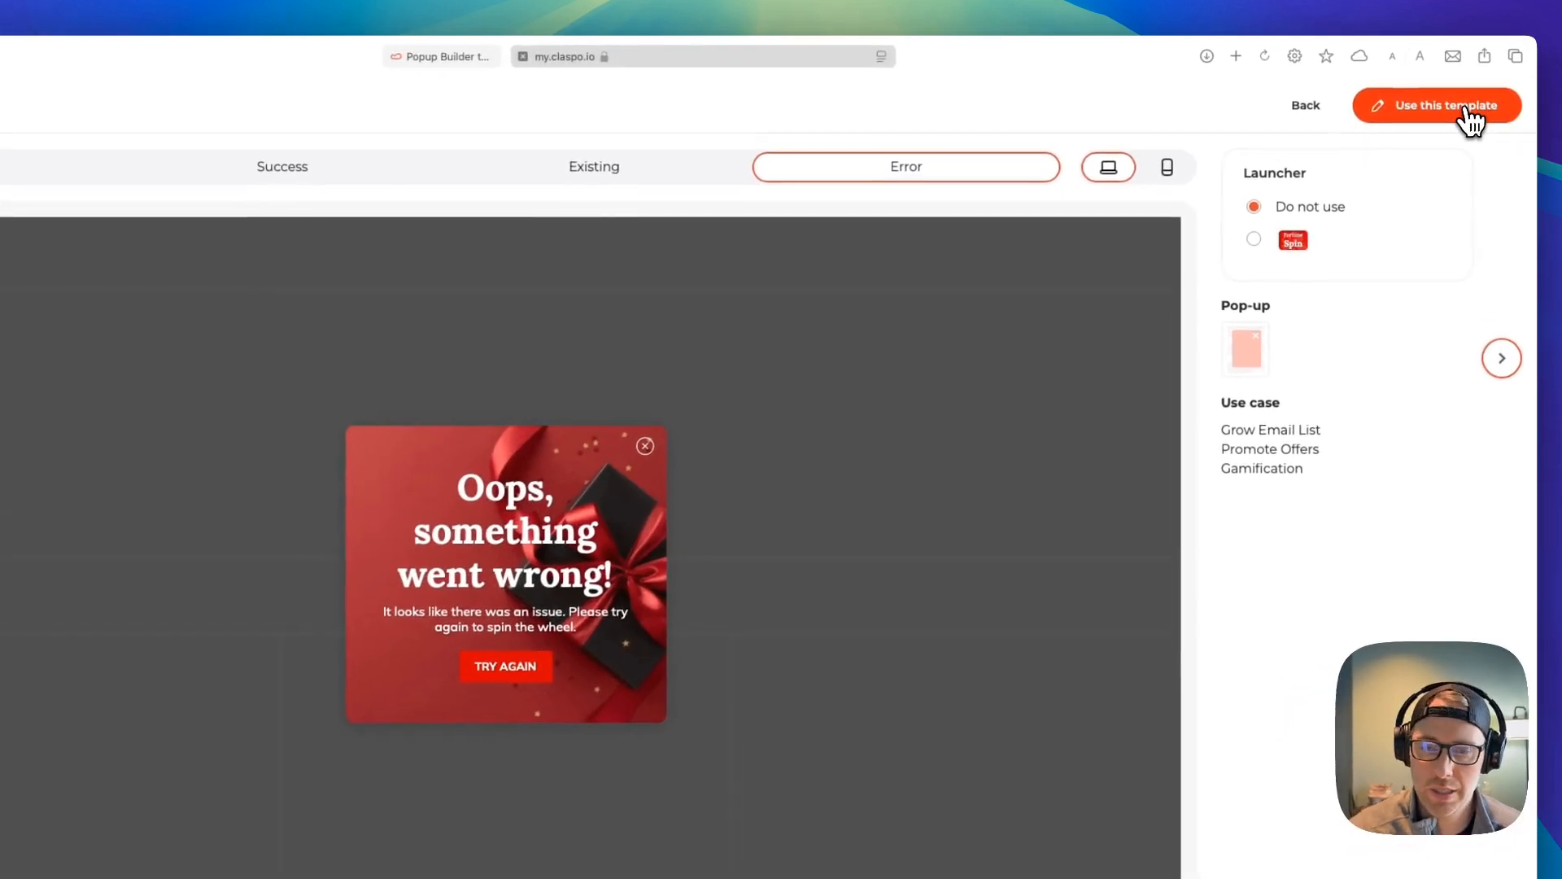
{"action": "left_click", "coordinate": [1468, 118]}
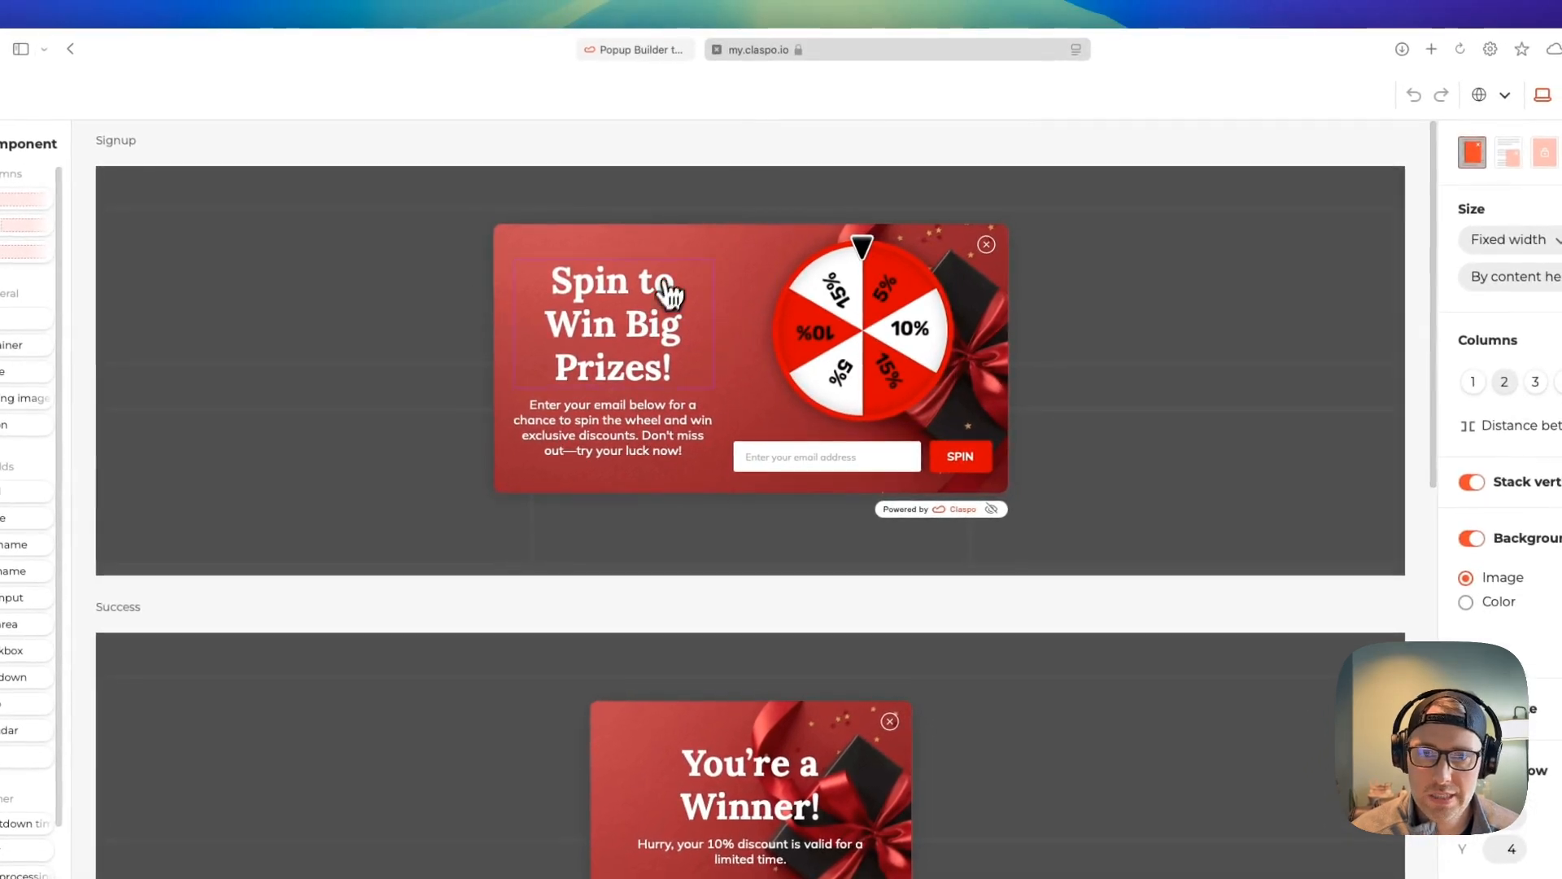
Step: Try the dark color #1F0E0E on the Signup prize wheel, and set it back to #DA0303
{"action": "left_click", "coordinate": [857, 341]}
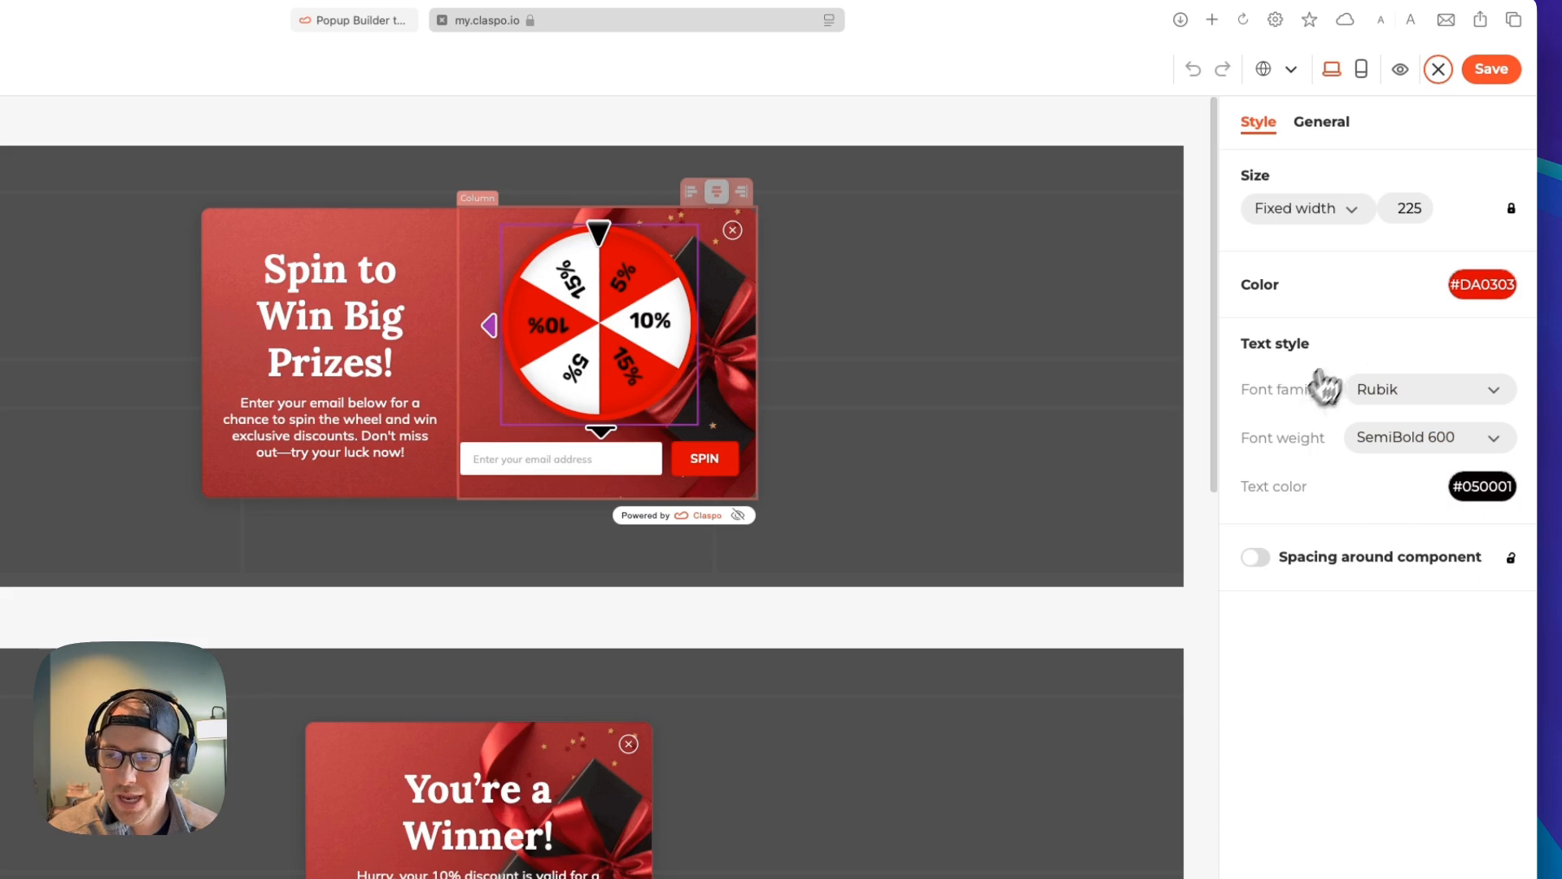
{"action": "left_click", "coordinate": [1493, 292]}
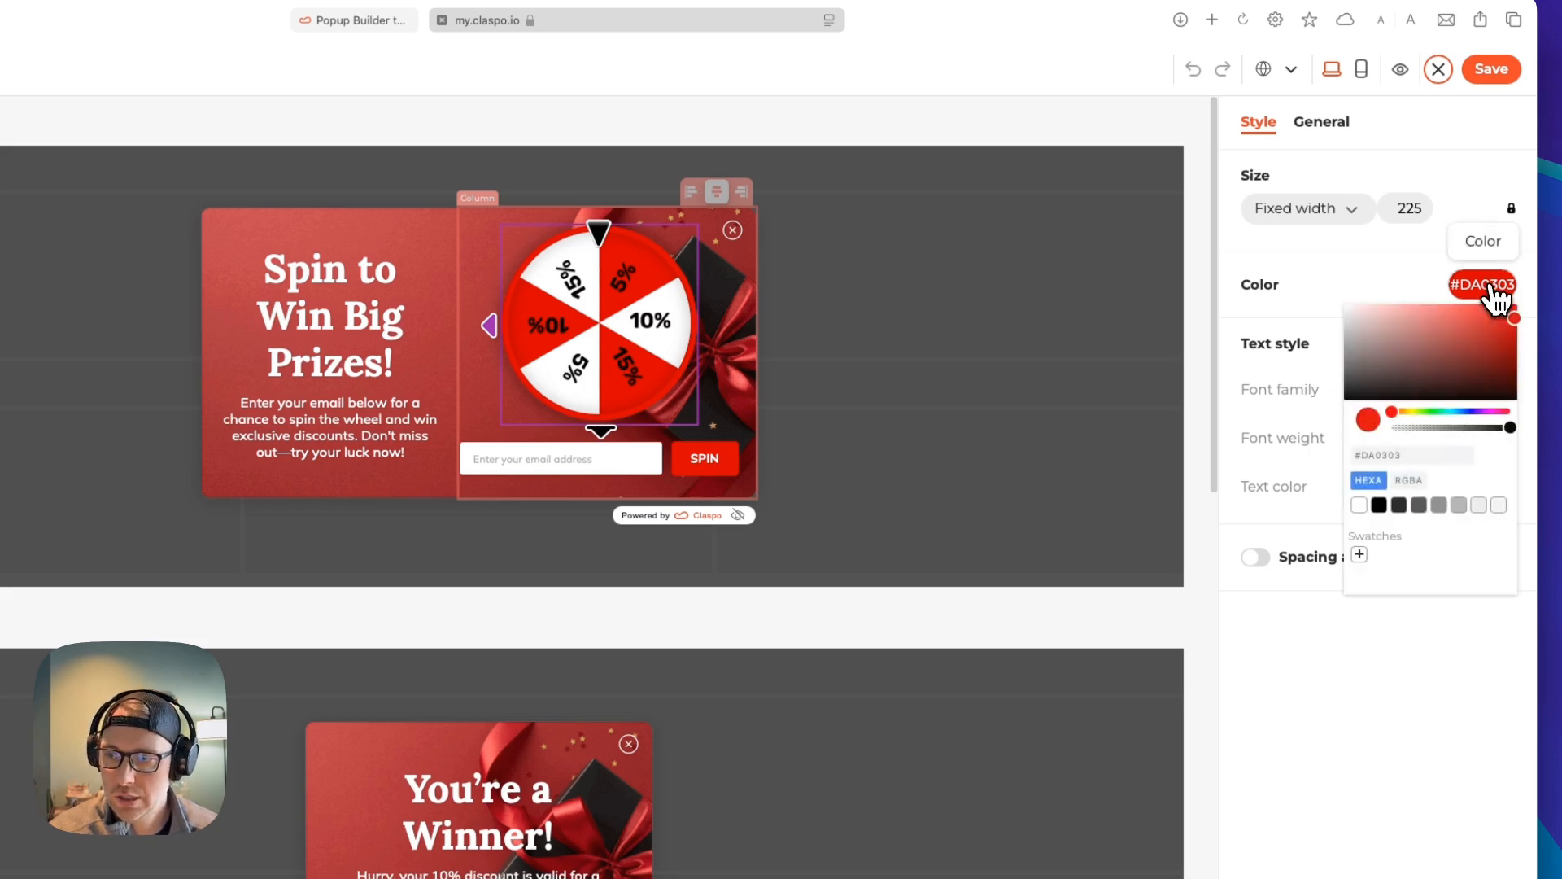
{"action": "left_click", "coordinate": [1392, 454]}
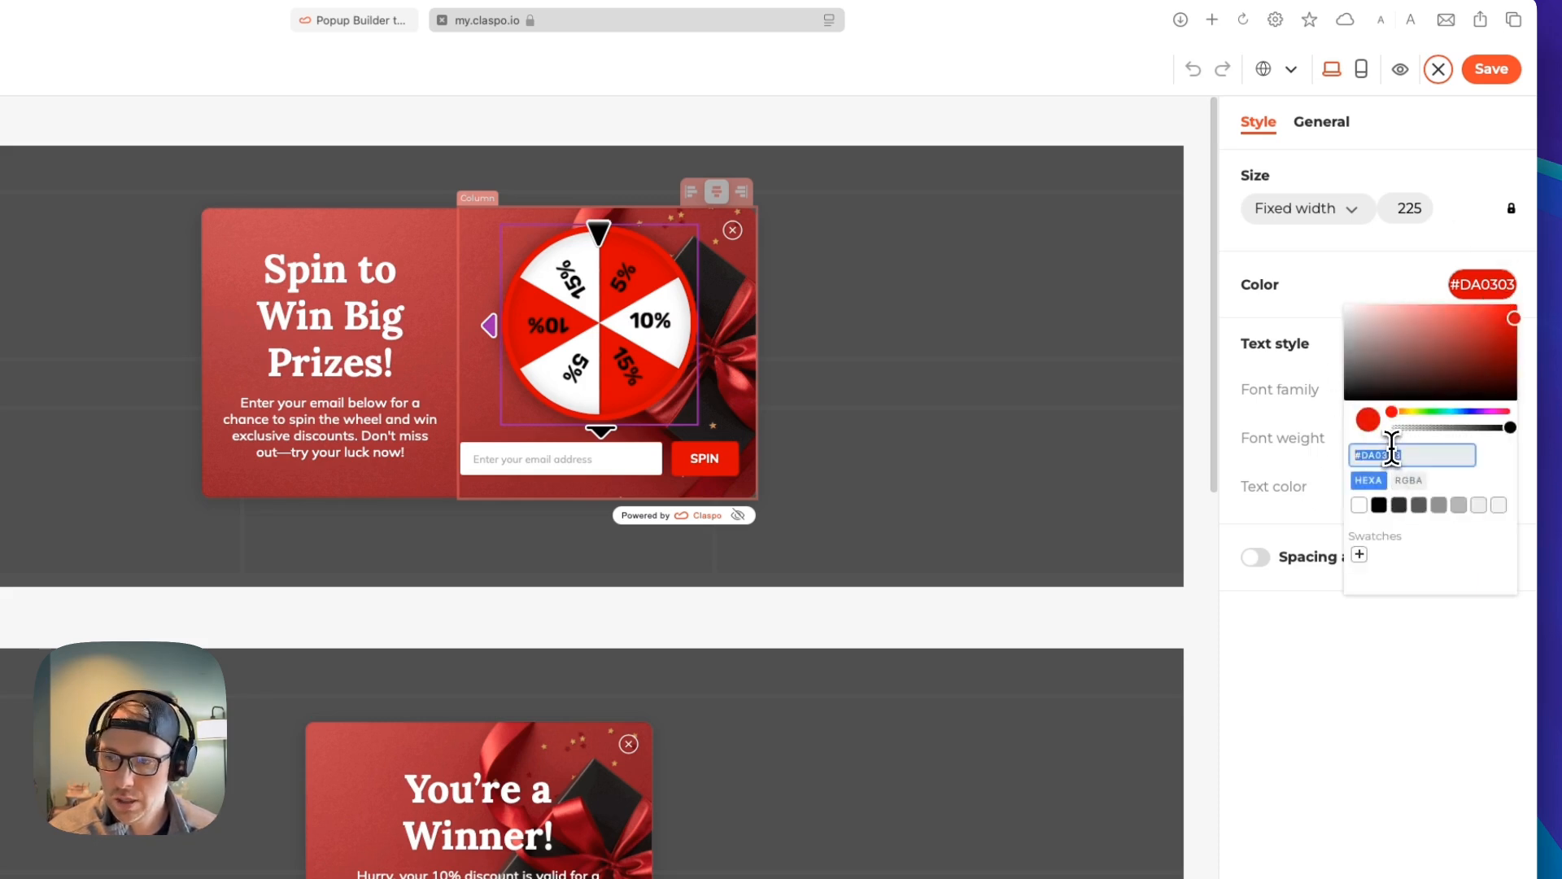
{"action": "left_click", "coordinate": [1436, 390]}
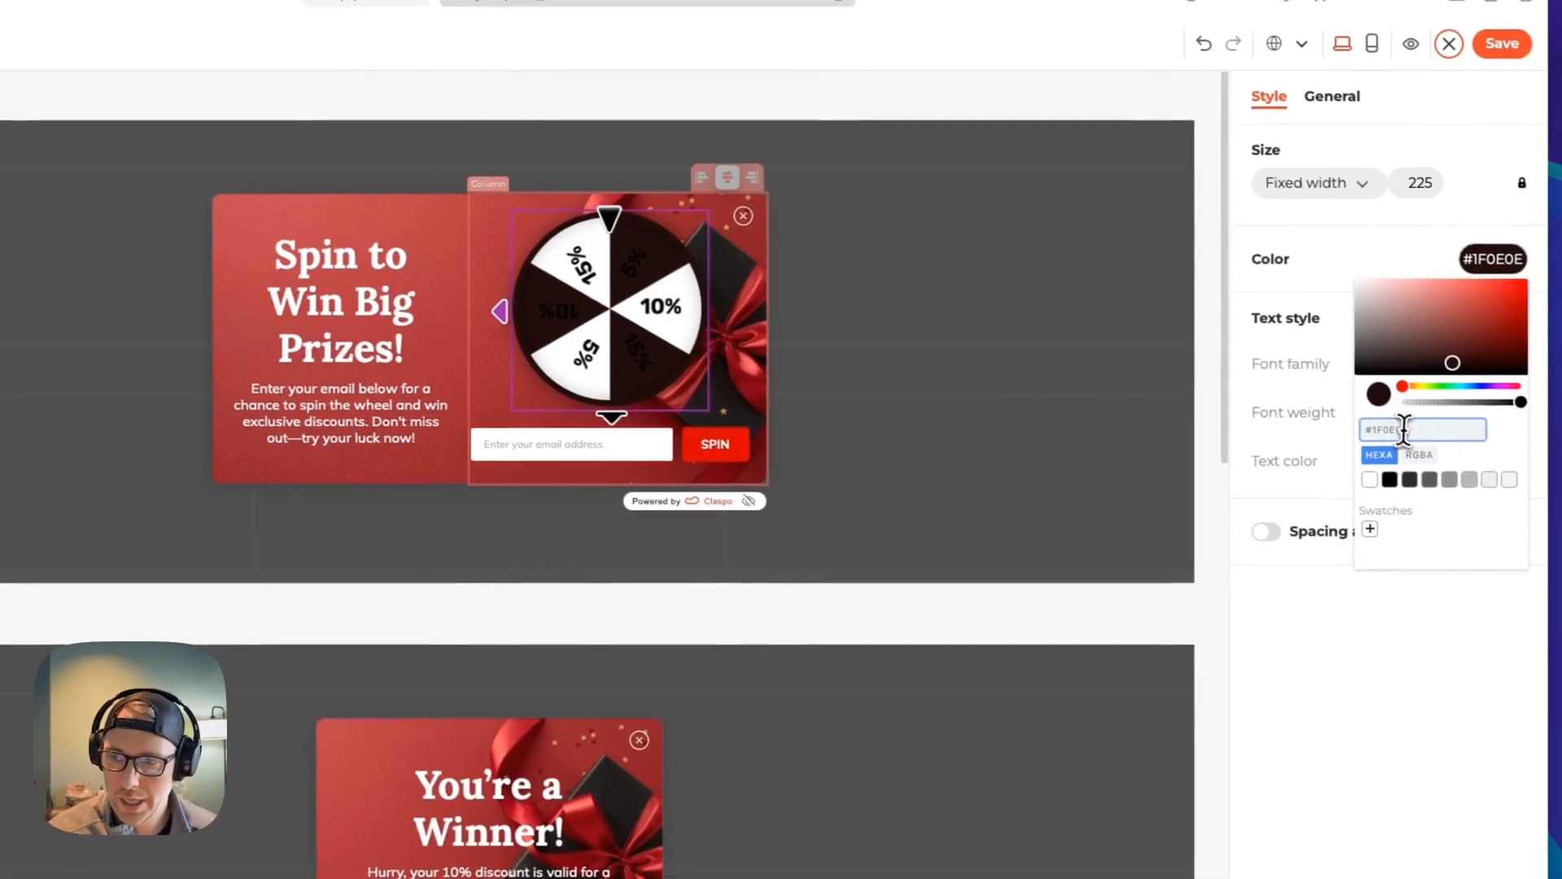
{"action": "triple_click", "coordinate": [1476, 453]}
{"action": "type", "text": "#DA0303"}
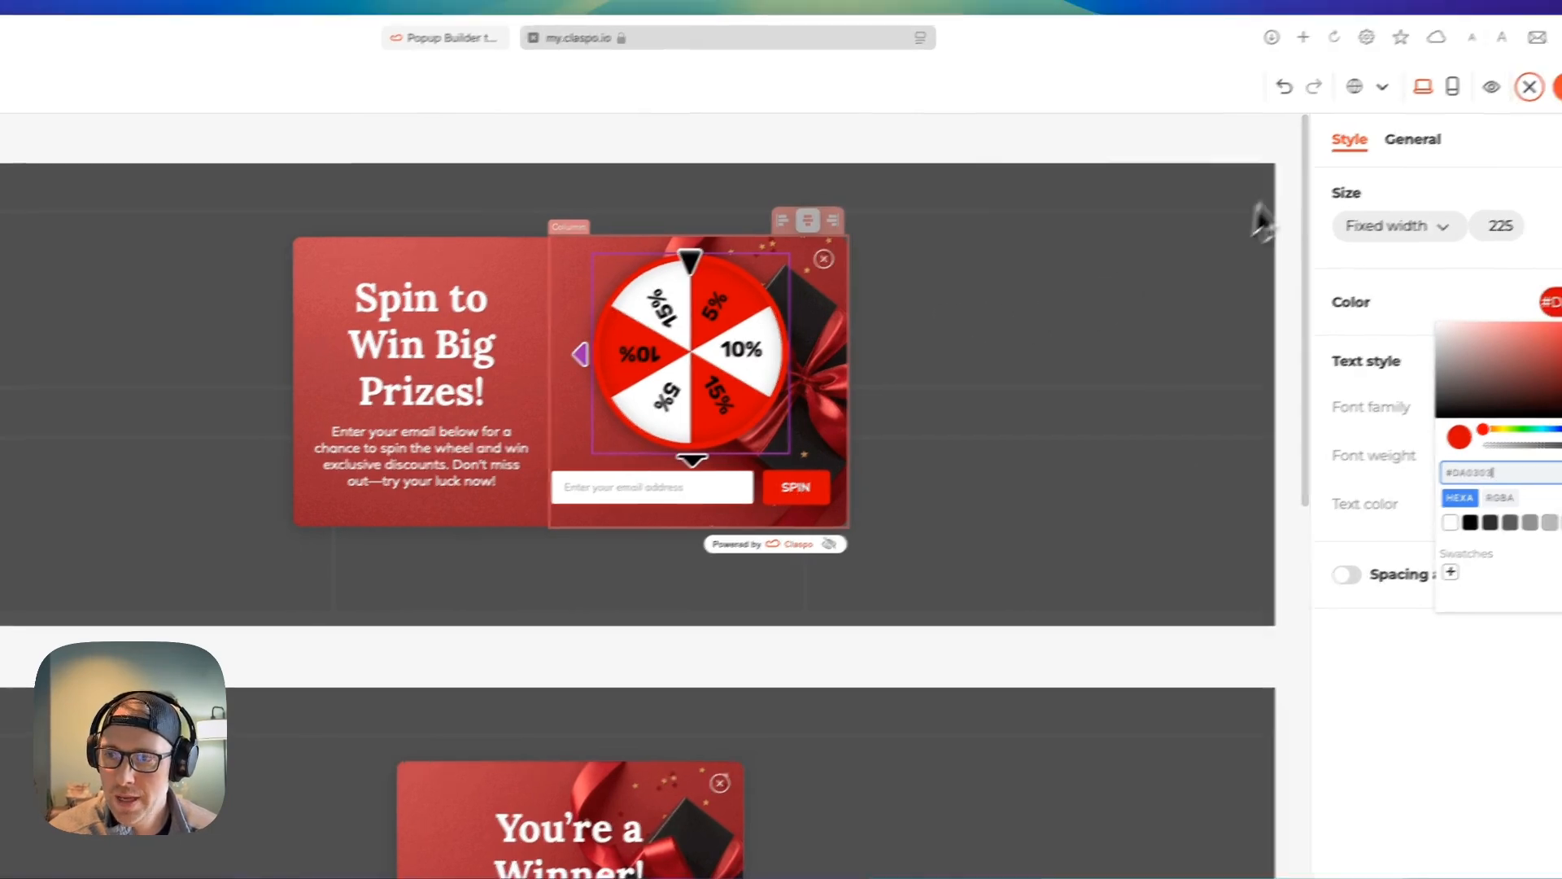
Step: Open the prize wheel's rewards for editing and add a fourth percentage-discount reward
{"action": "left_click", "coordinate": [1345, 165]}
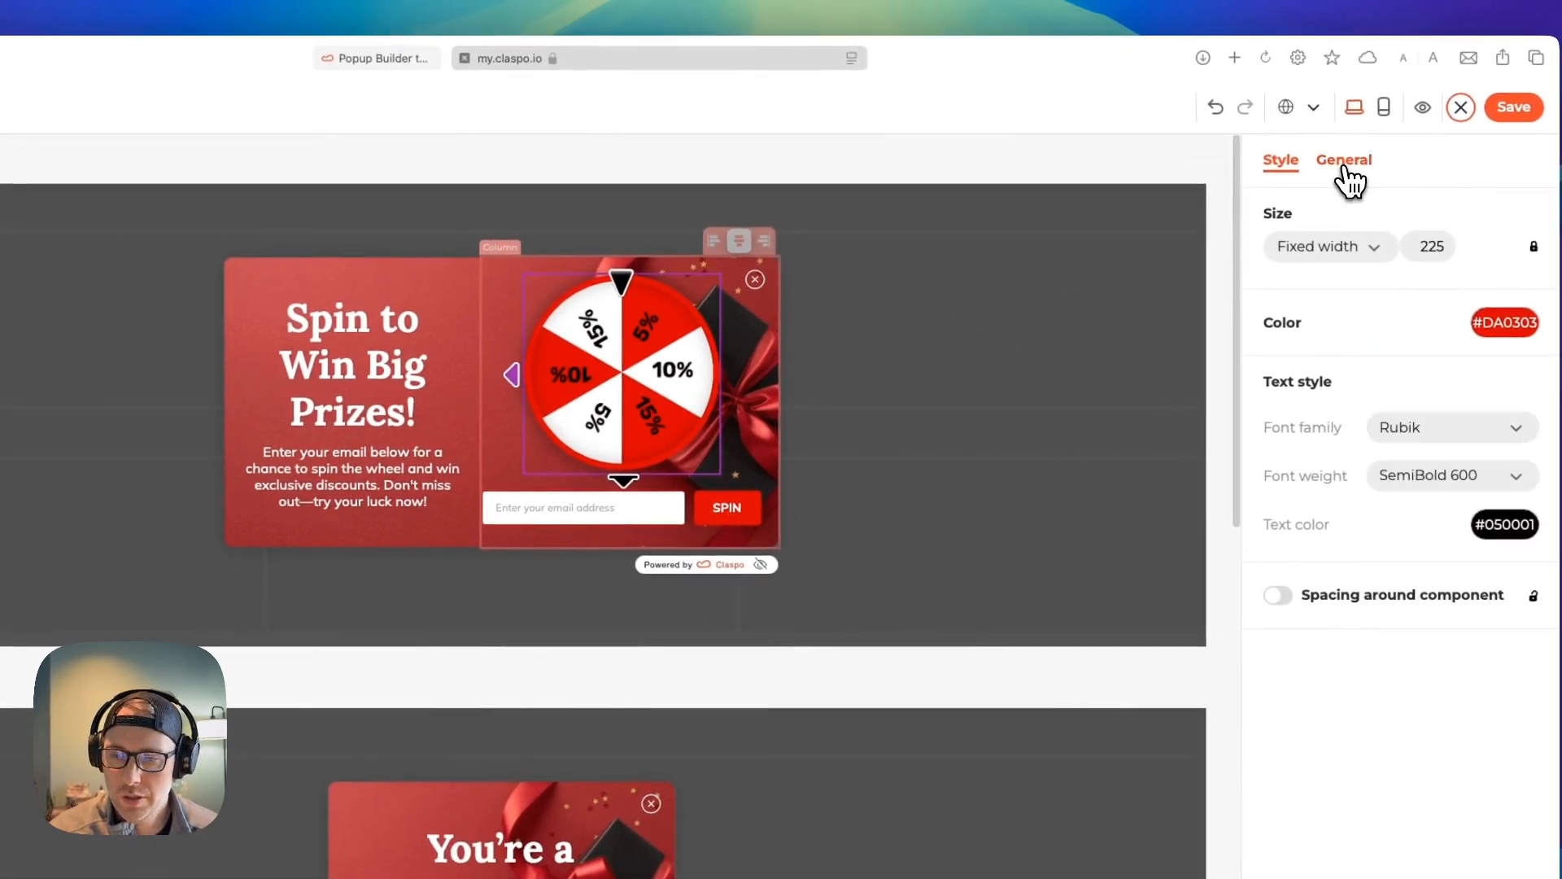
{"action": "left_click", "coordinate": [1348, 175]}
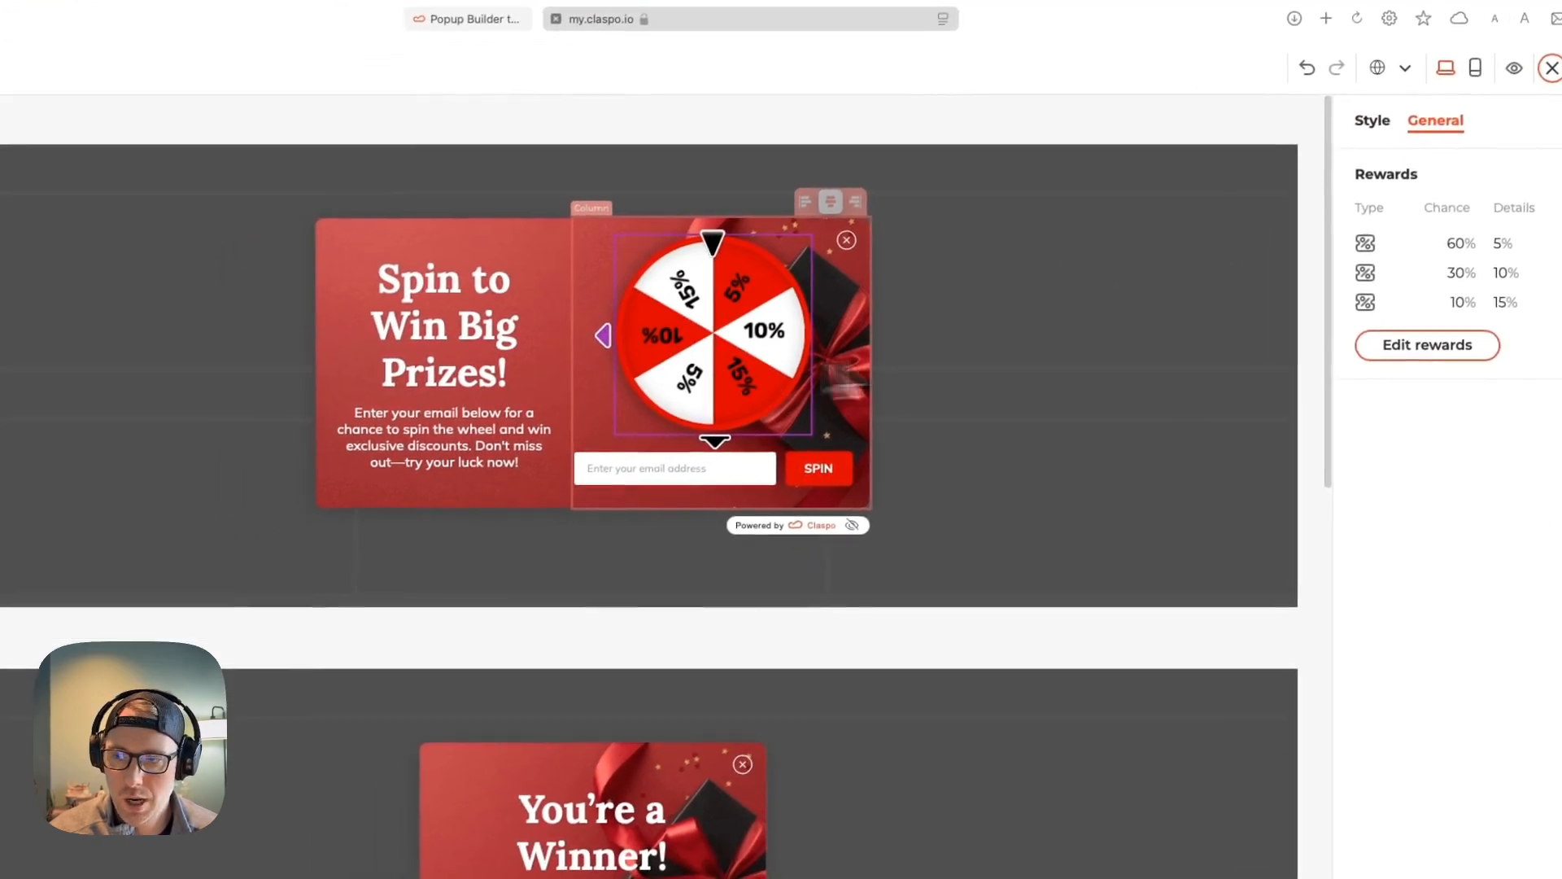
{"action": "left_click", "coordinate": [1326, 360]}
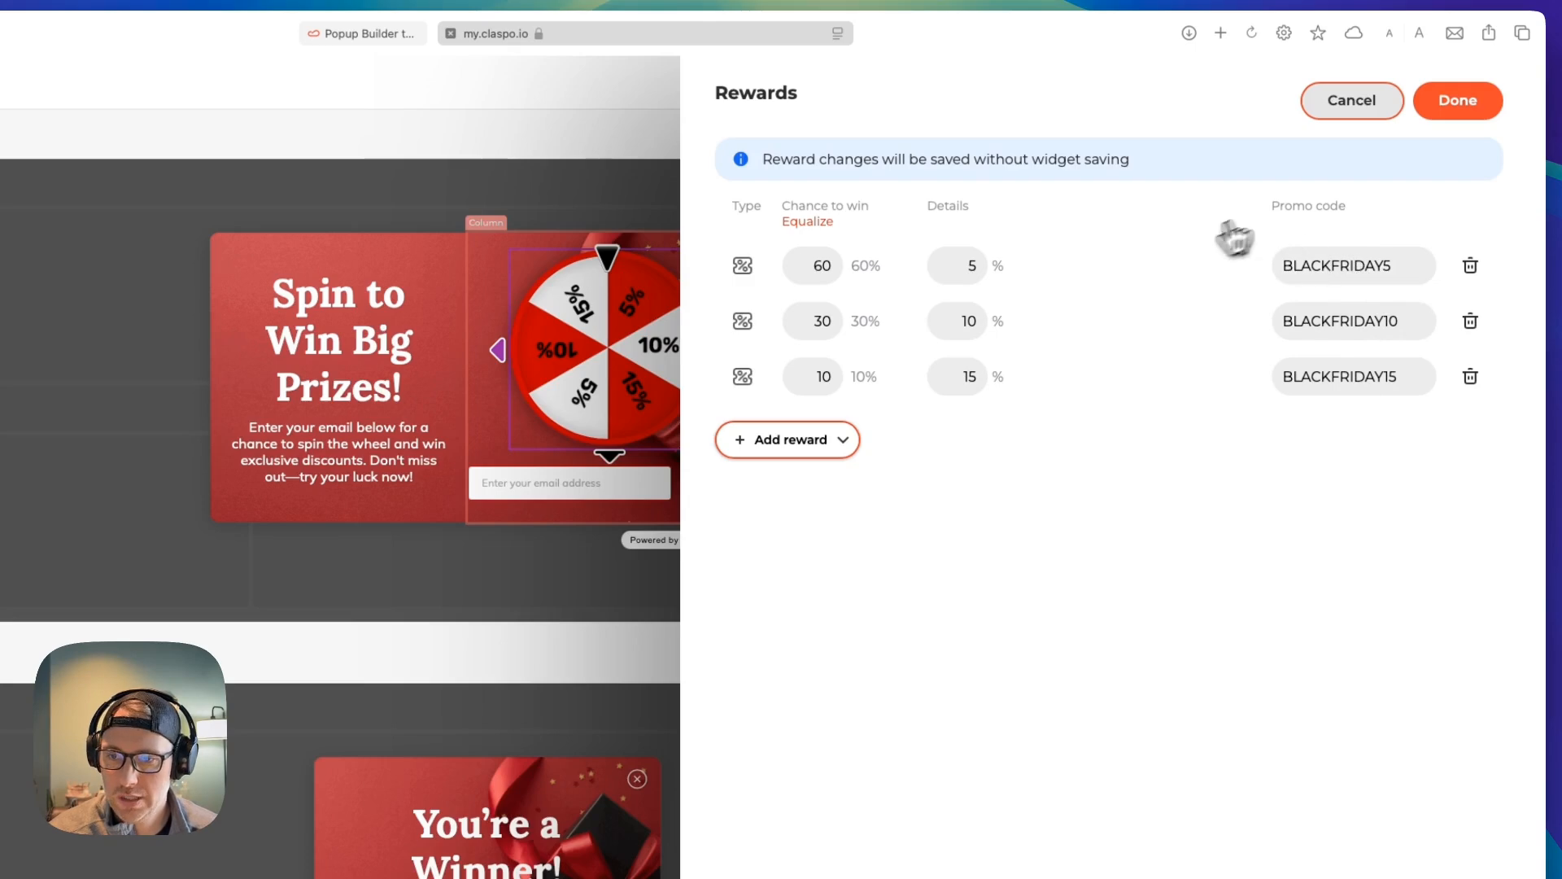
{"action": "left_click", "coordinate": [813, 443]}
{"action": "left_click", "coordinate": [841, 494]}
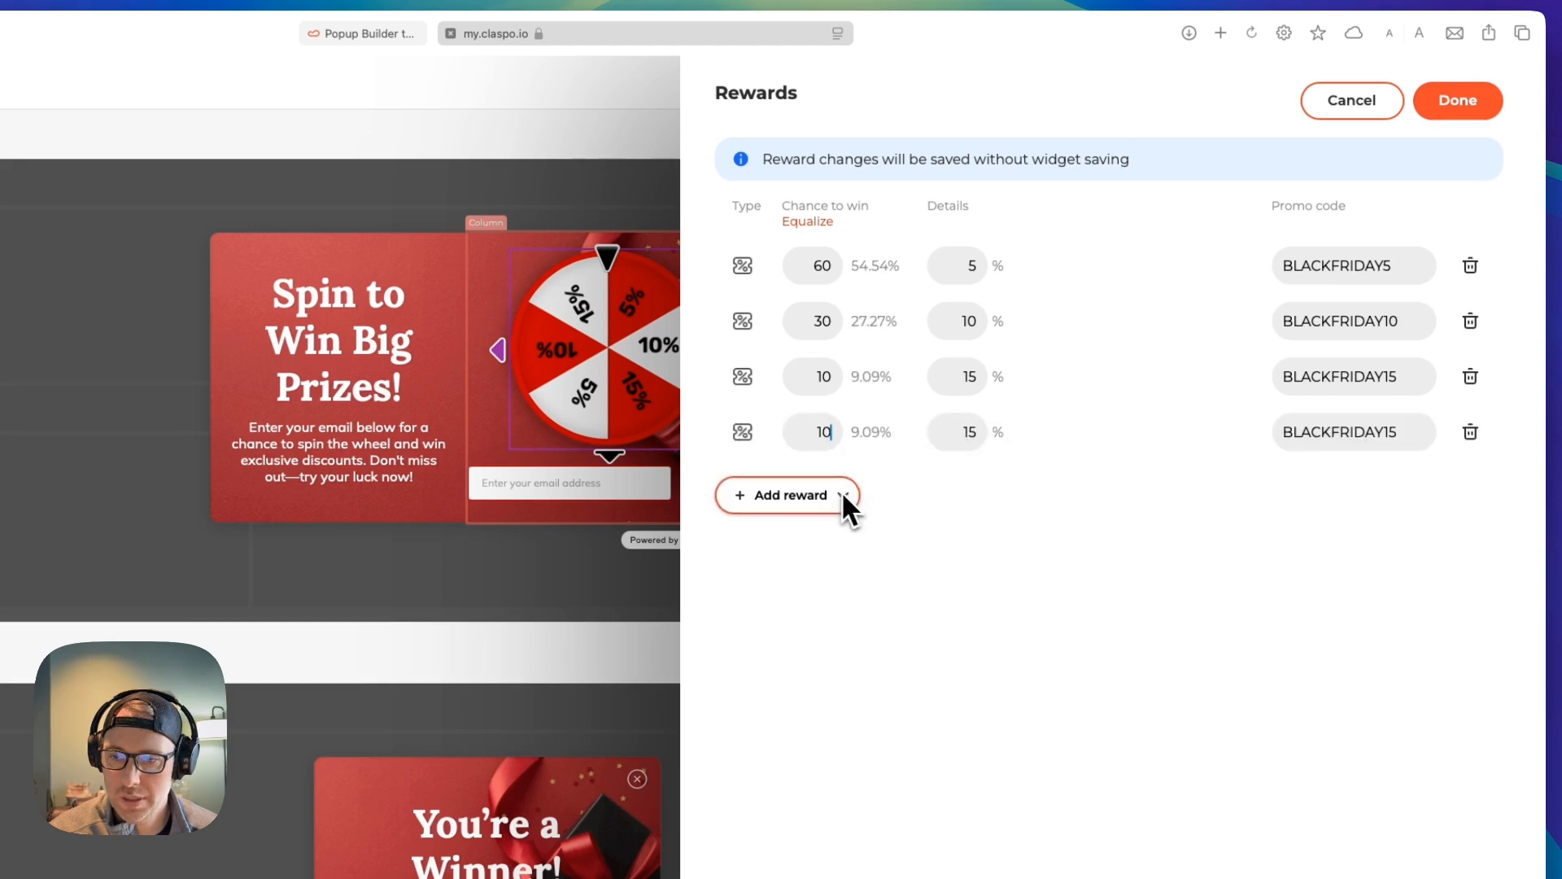
Step: Set the fourth reward's discount to 20% and its chance to win to 5
{"action": "double_click", "coordinate": [963, 430]}
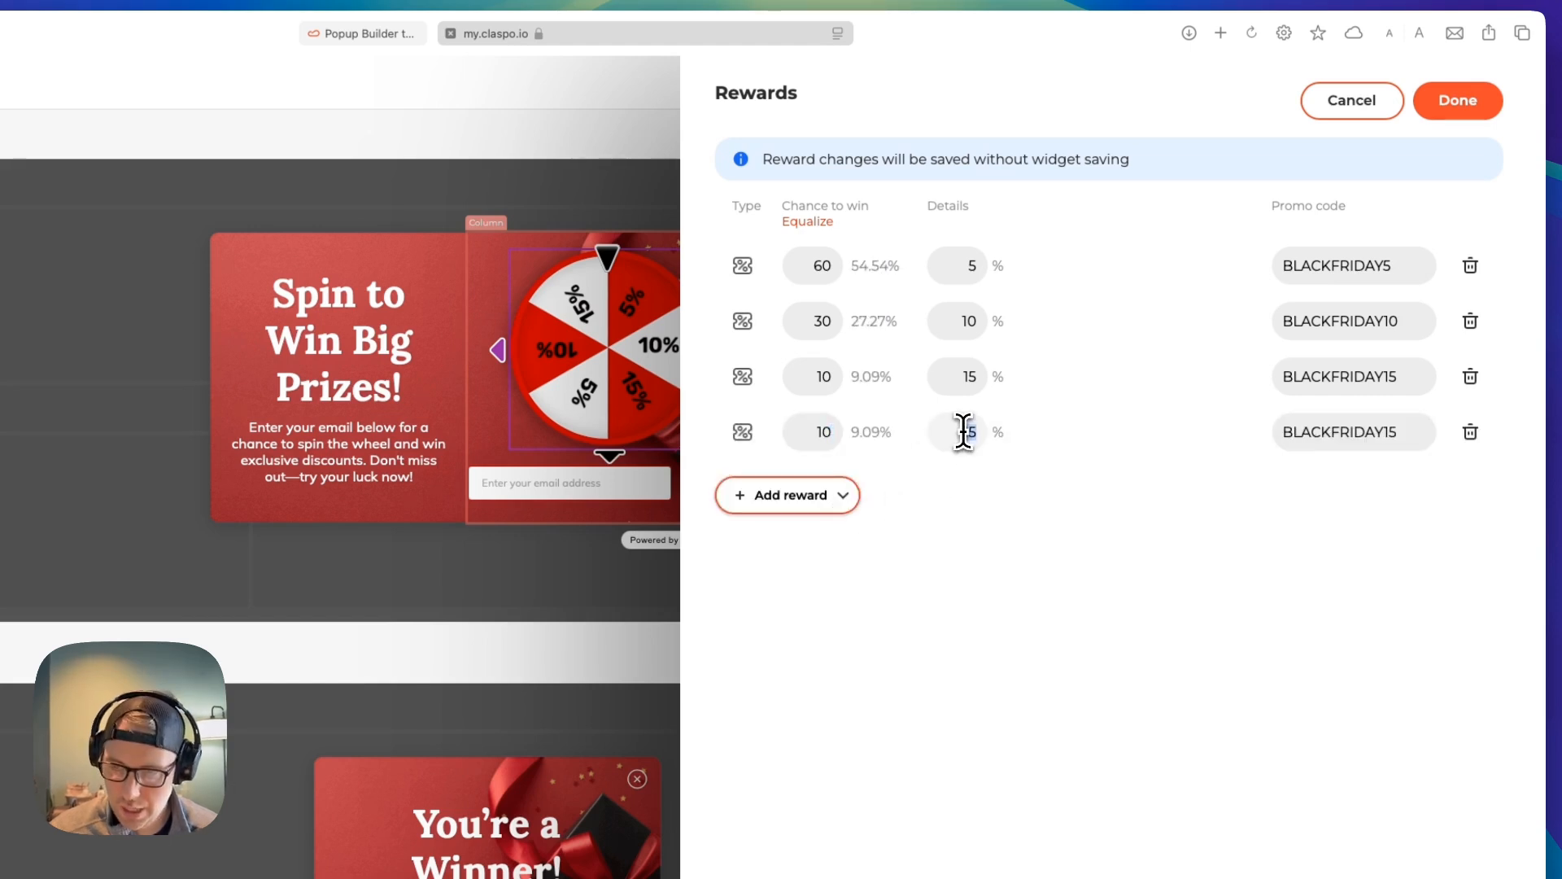
{"action": "type", "text": "20"}
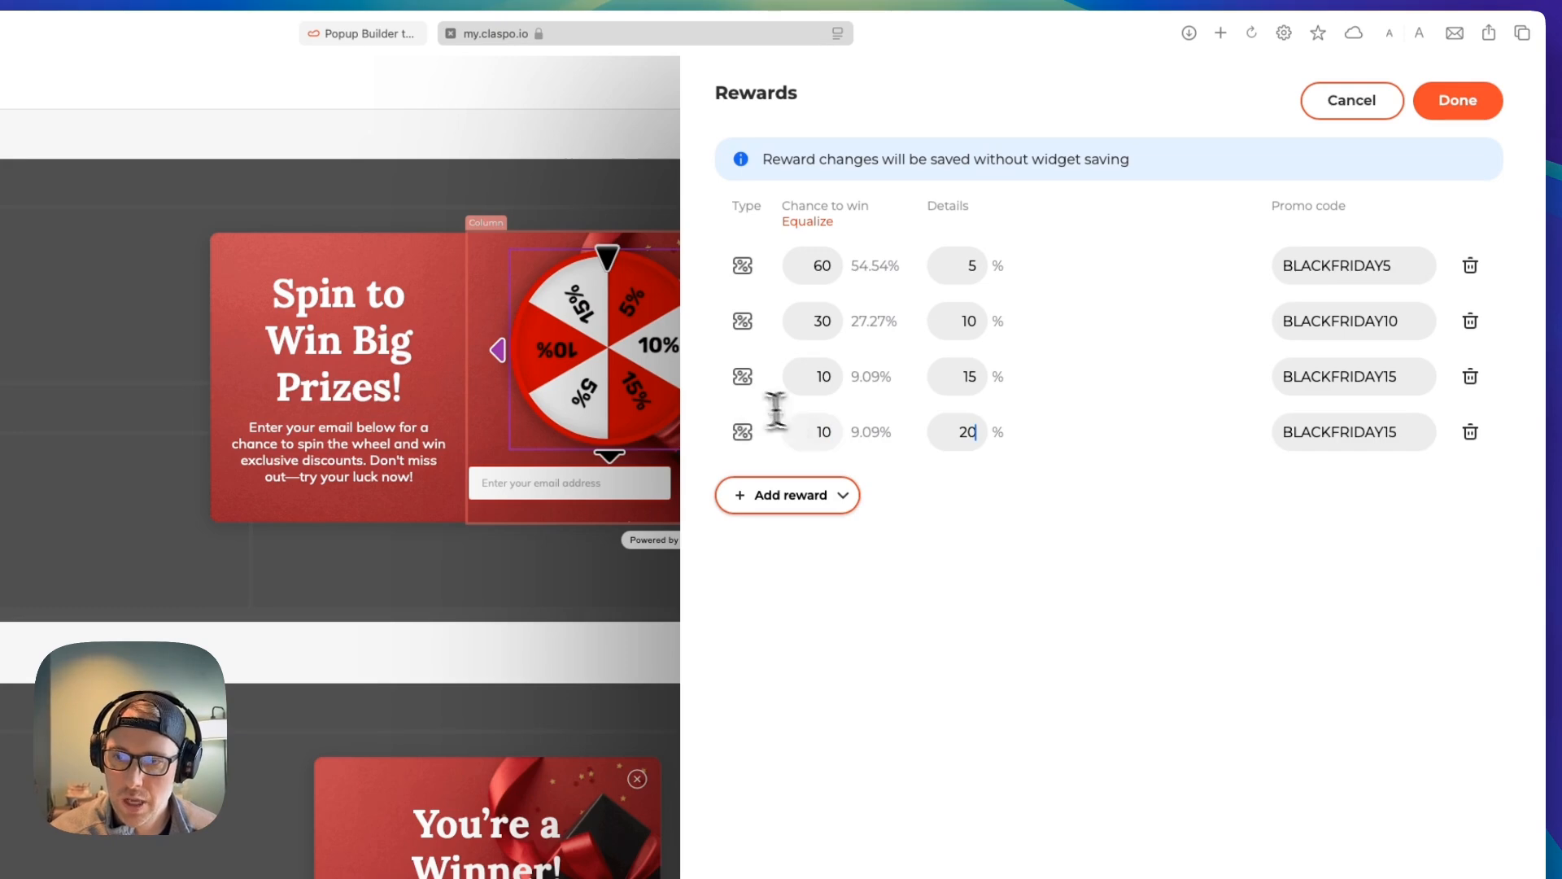
{"action": "double_click", "coordinate": [844, 430]}
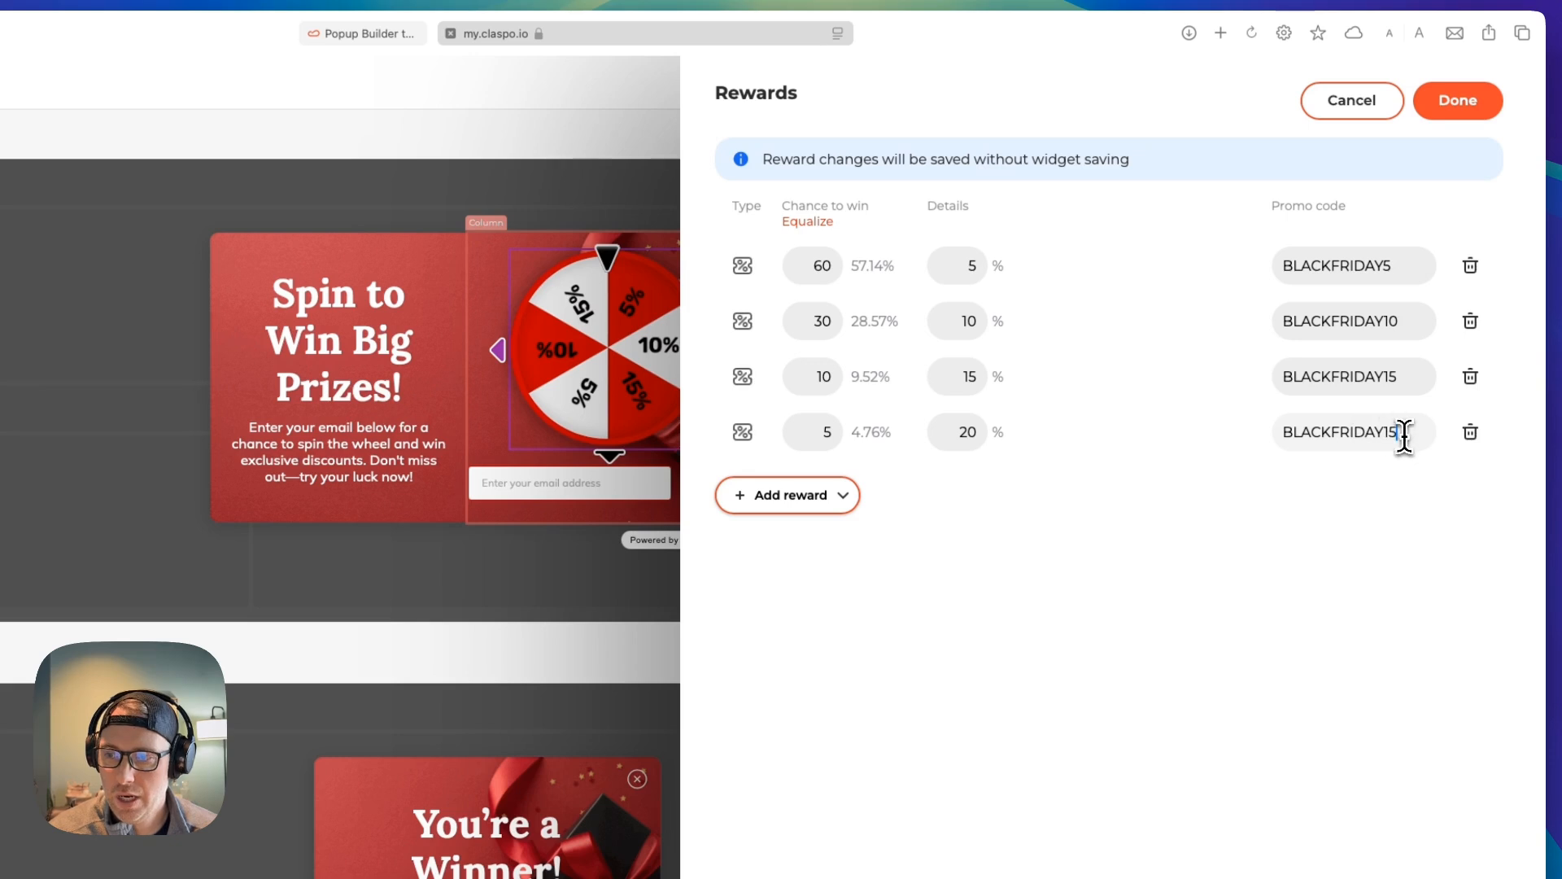
Step: Set the 20% reward's promo code to BLACKFRIDAY20 and apply the reward changes
{"action": "left_click_drag", "start_coordinate": [1404, 439], "coordinate": [1382, 434]}
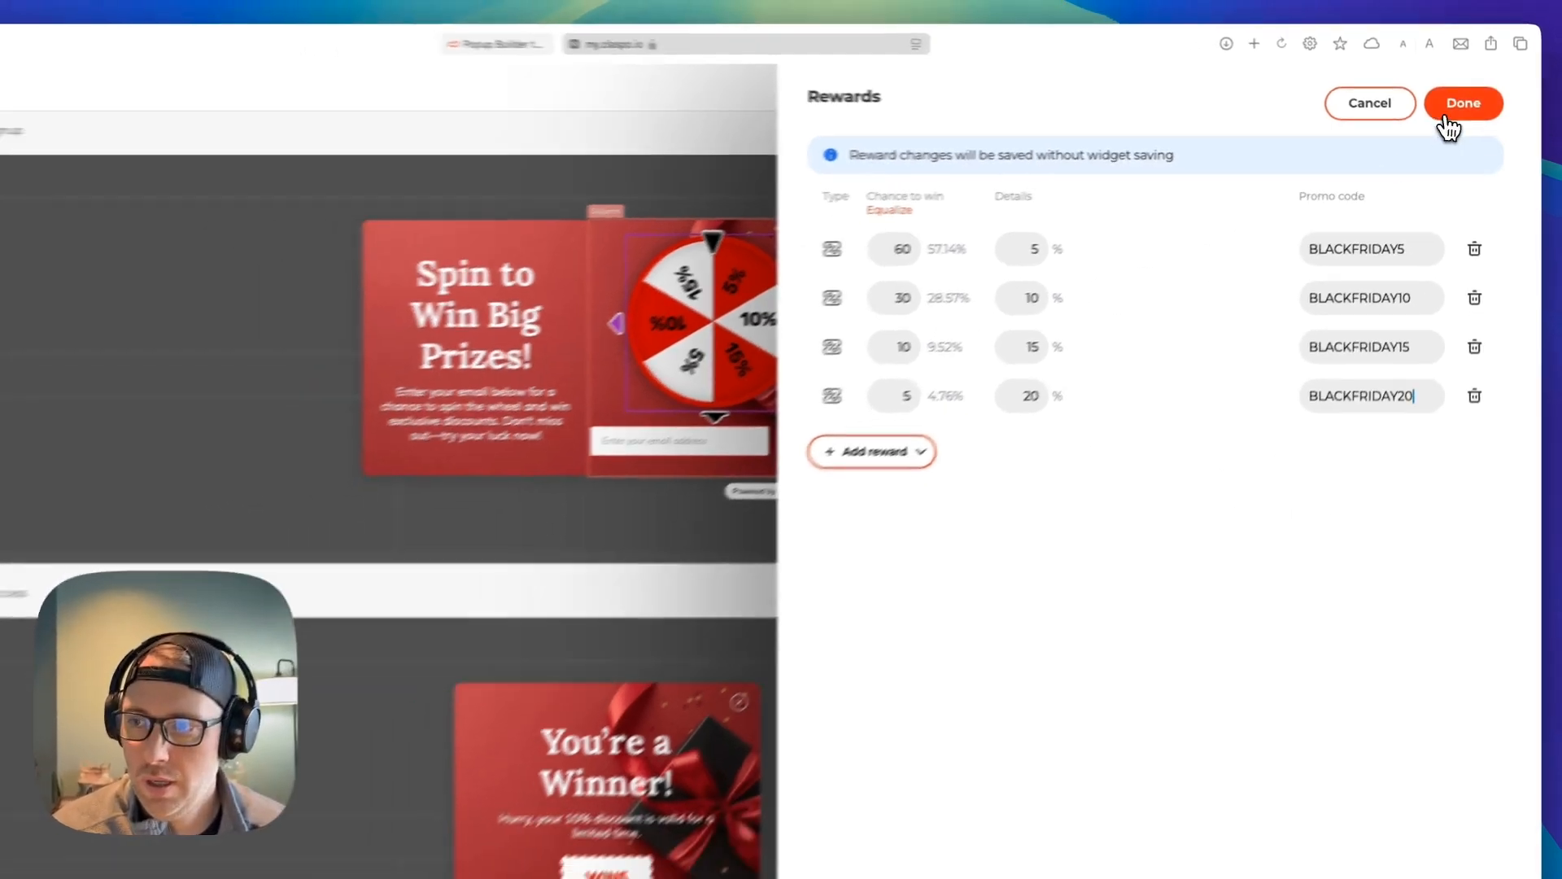
{"action": "left_click", "coordinate": [1457, 100]}
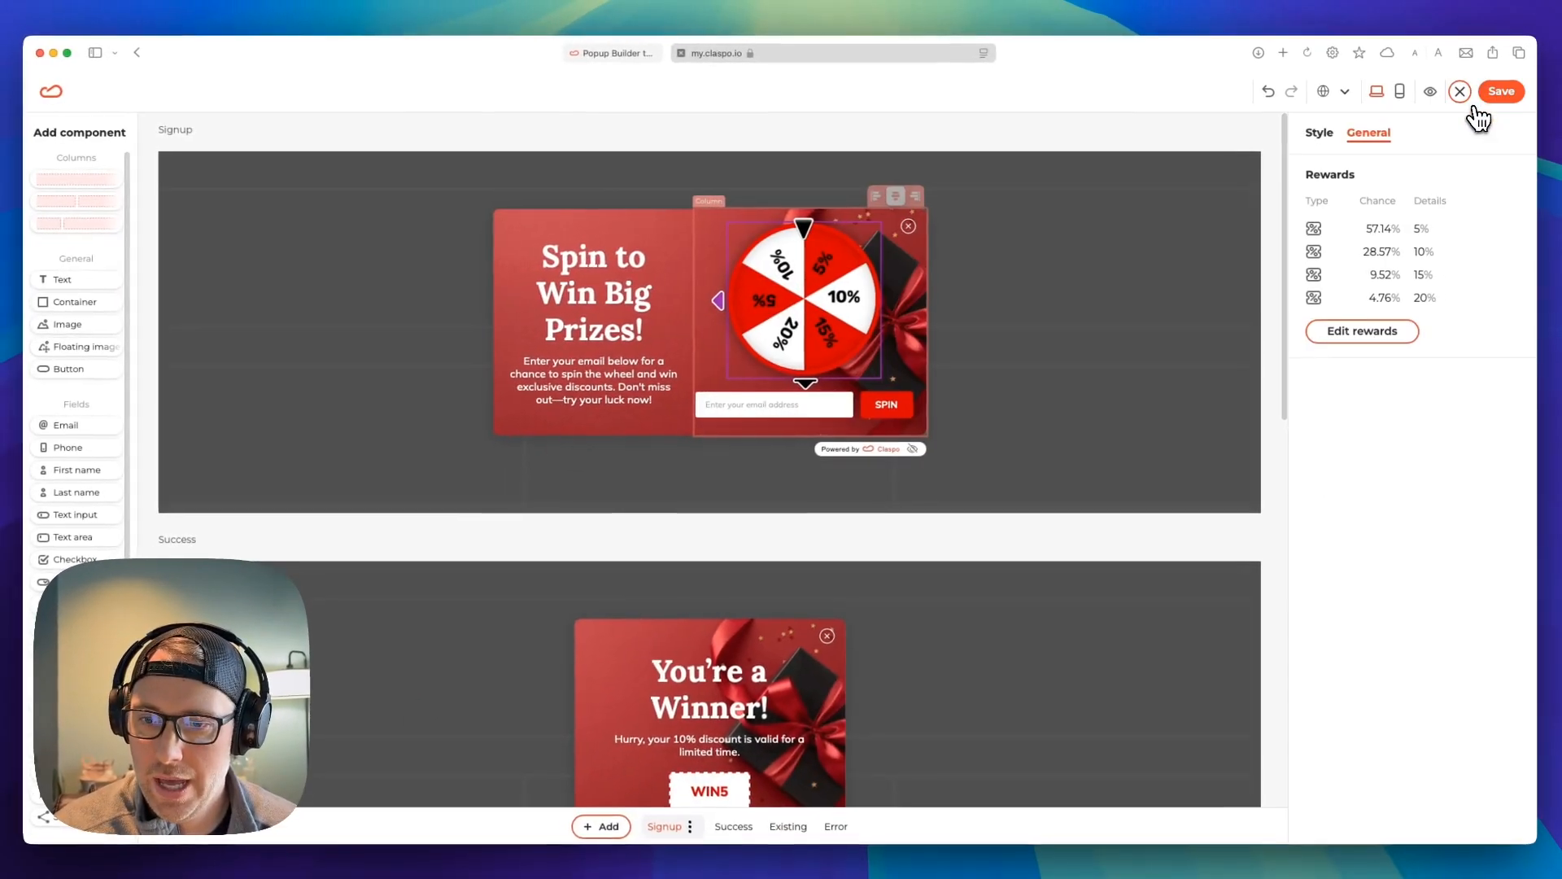
Step: Examine the merge tag settings of the discount percentage in the Success view's description text
{"action": "scroll", "coordinate": [854, 329], "scroll_direction": "down", "scroll_amount": 4}
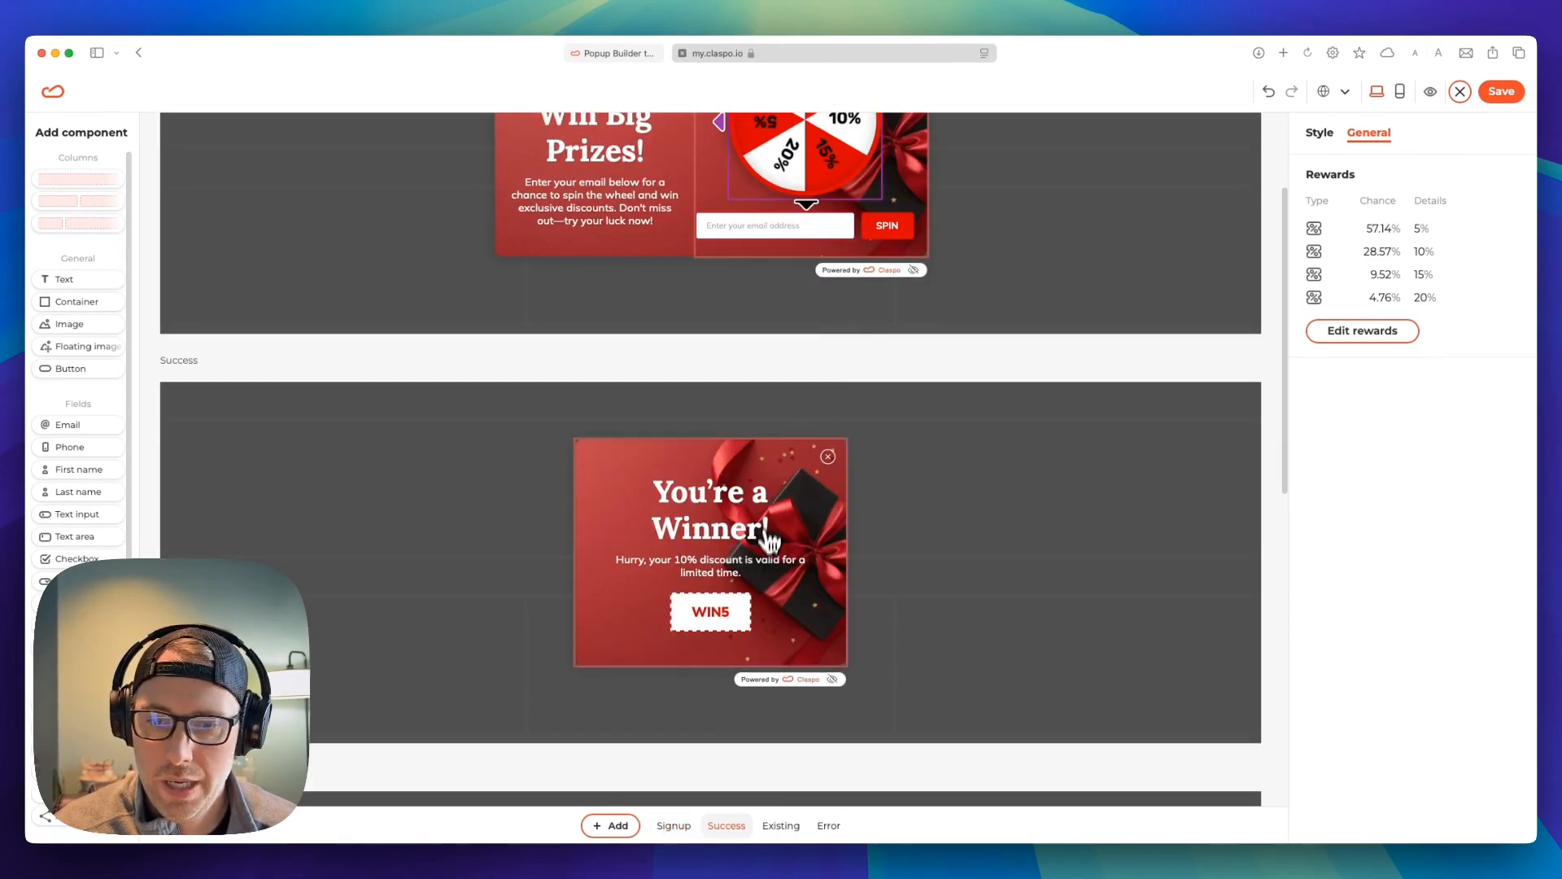
{"action": "left_click", "coordinate": [793, 606]}
{"action": "left_click", "coordinate": [747, 573]}
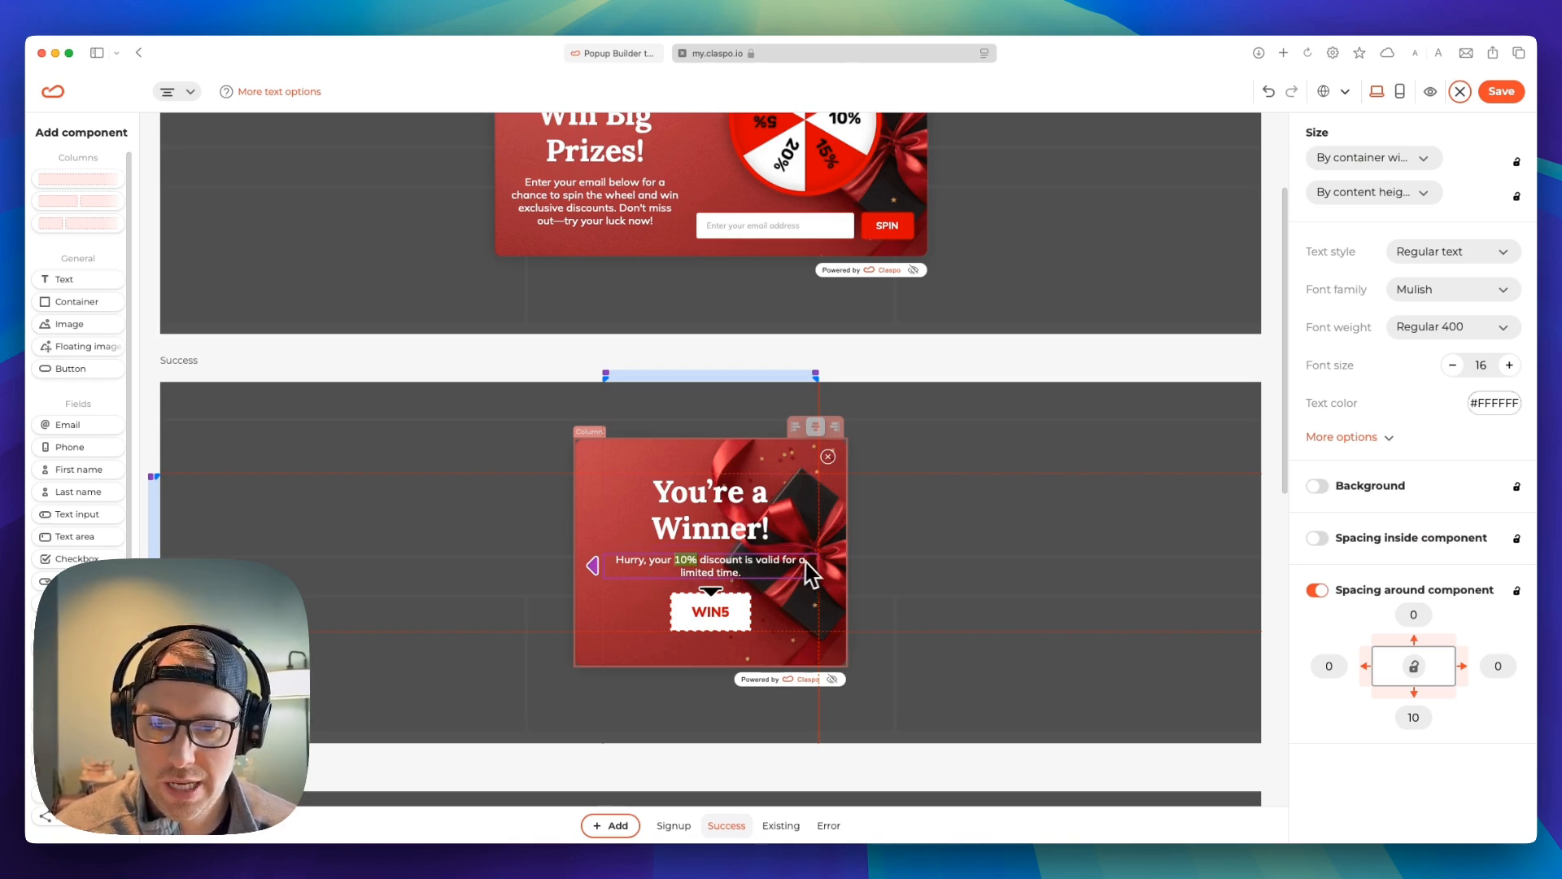
{"action": "triple_click", "coordinate": [690, 559]}
{"action": "left_click", "coordinate": [690, 558]}
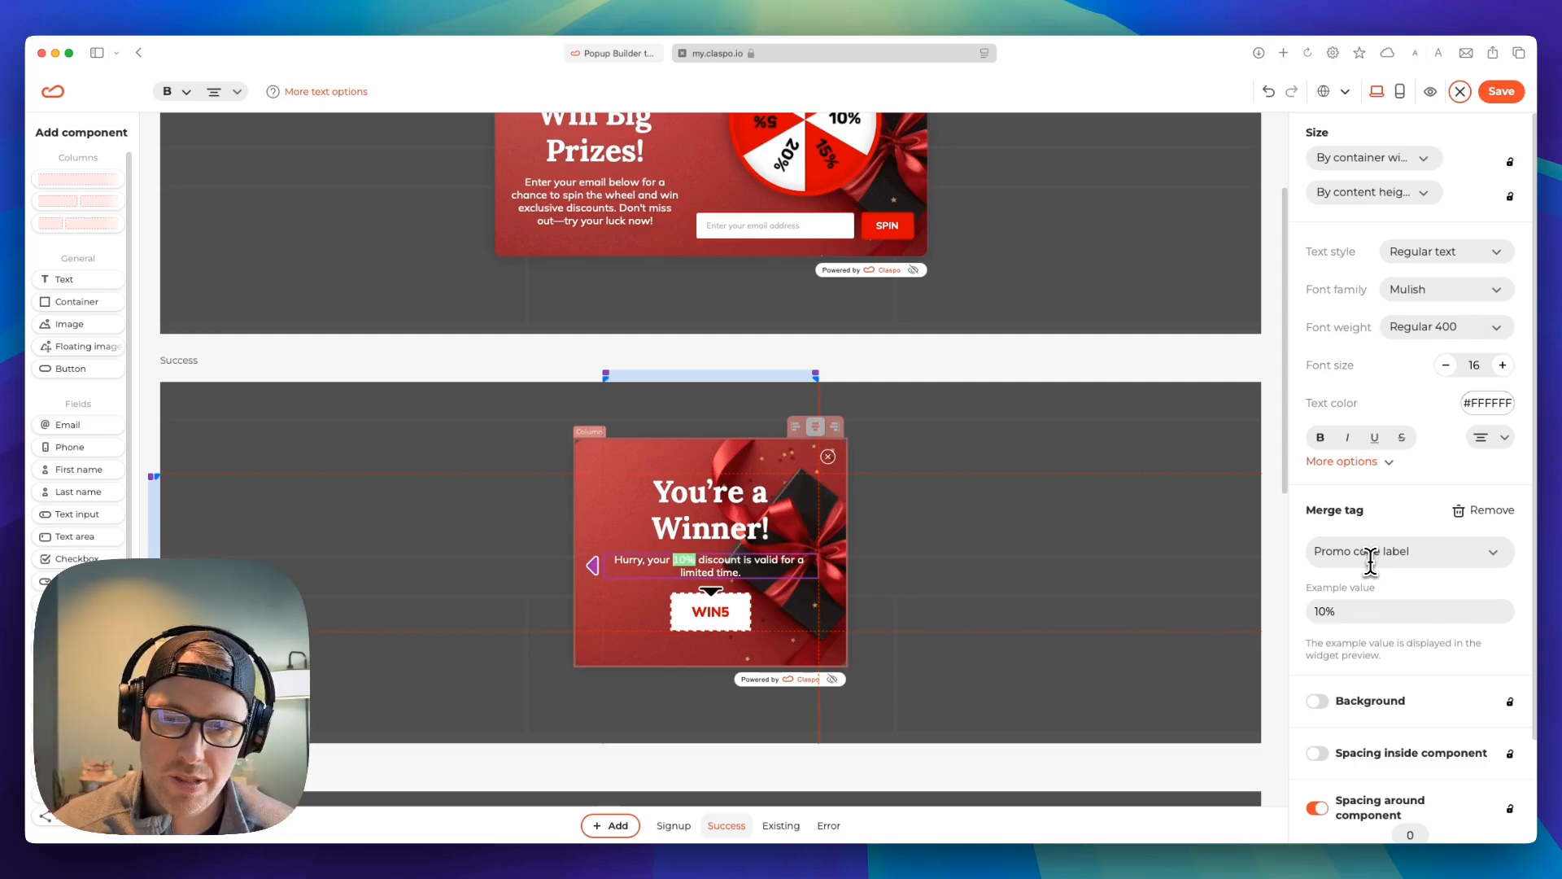
Step: Review the content of the widget's Existing and Error views, and return to the Signup view
{"action": "scroll", "coordinate": [1107, 401], "scroll_direction": "down", "scroll_amount": 6}
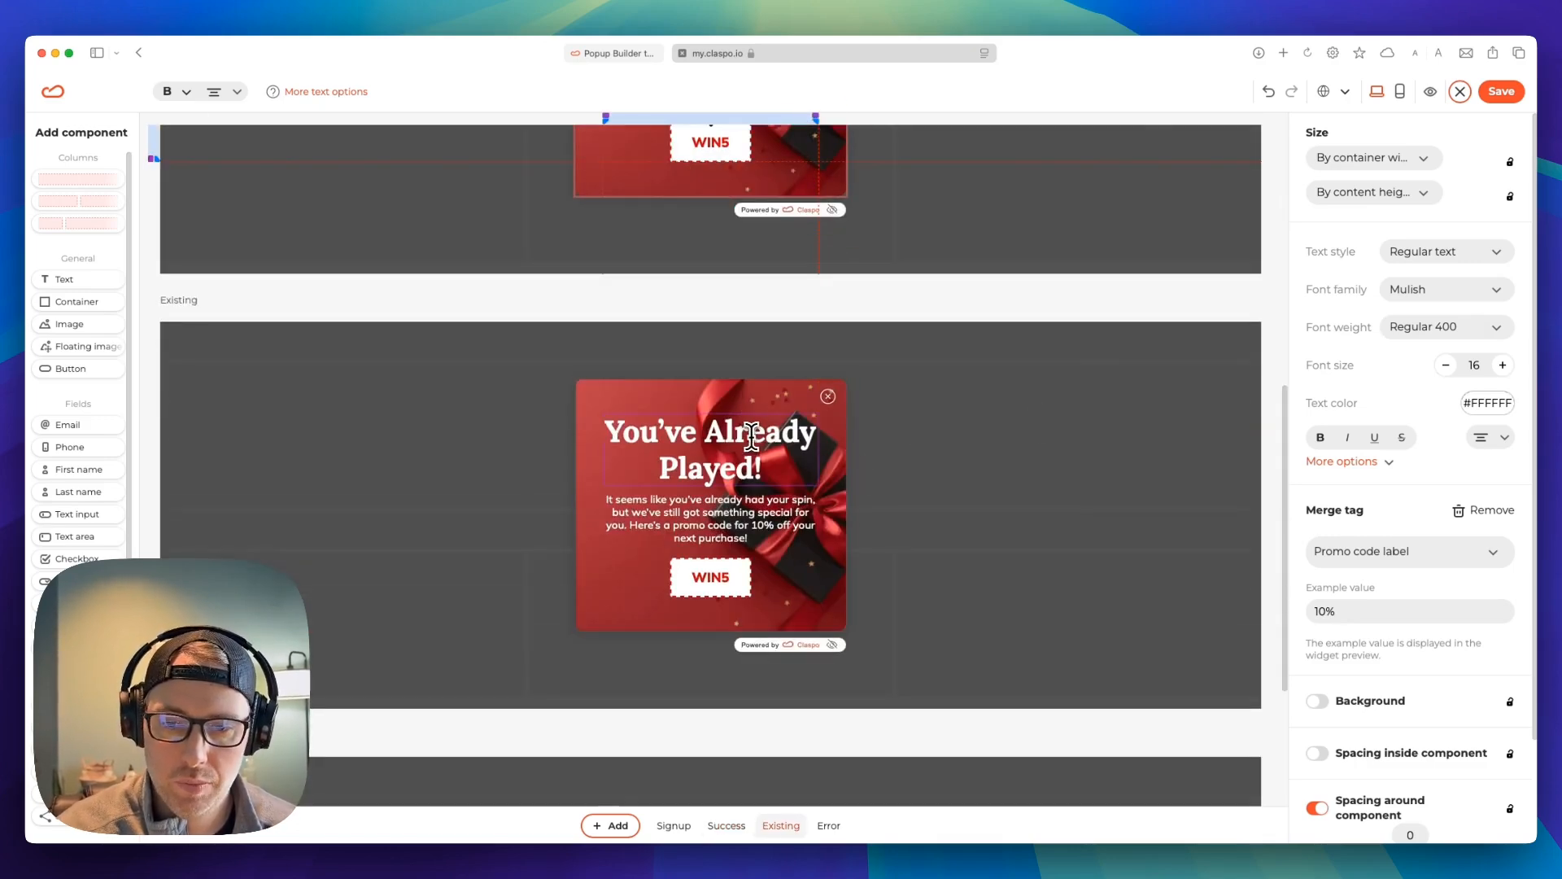
{"action": "scroll", "coordinate": [750, 439], "scroll_direction": "down", "scroll_amount": 3}
{"action": "scroll", "coordinate": [750, 439], "scroll_direction": "down", "scroll_amount": 2}
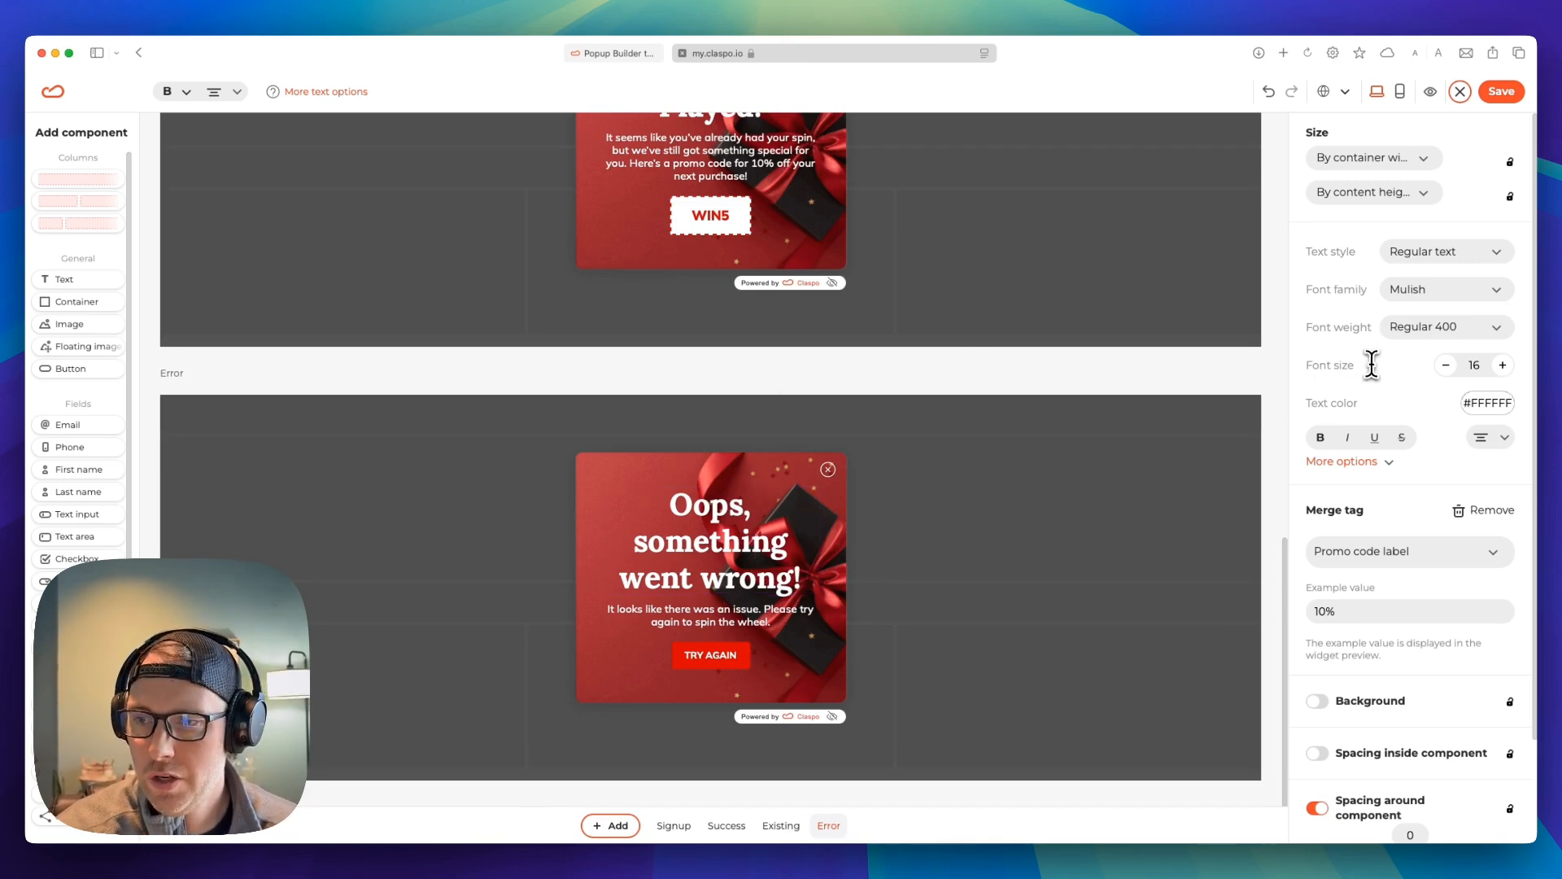
{"action": "scroll", "coordinate": [1020, 425], "scroll_direction": "up", "scroll_amount": 3}
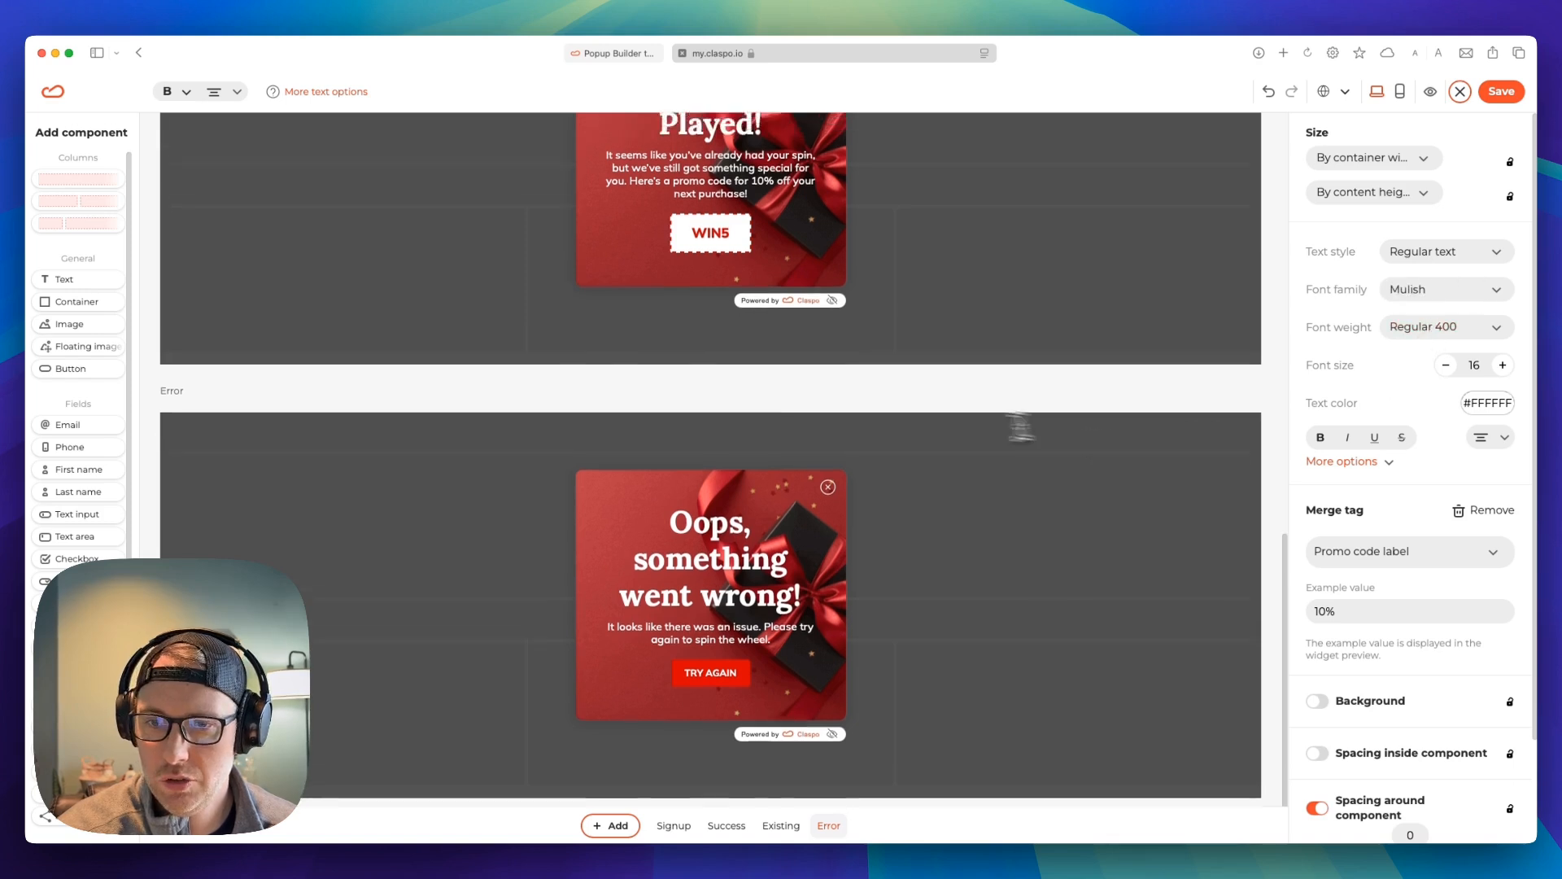
{"action": "scroll", "coordinate": [1424, 401], "scroll_direction": "down", "scroll_amount": 3}
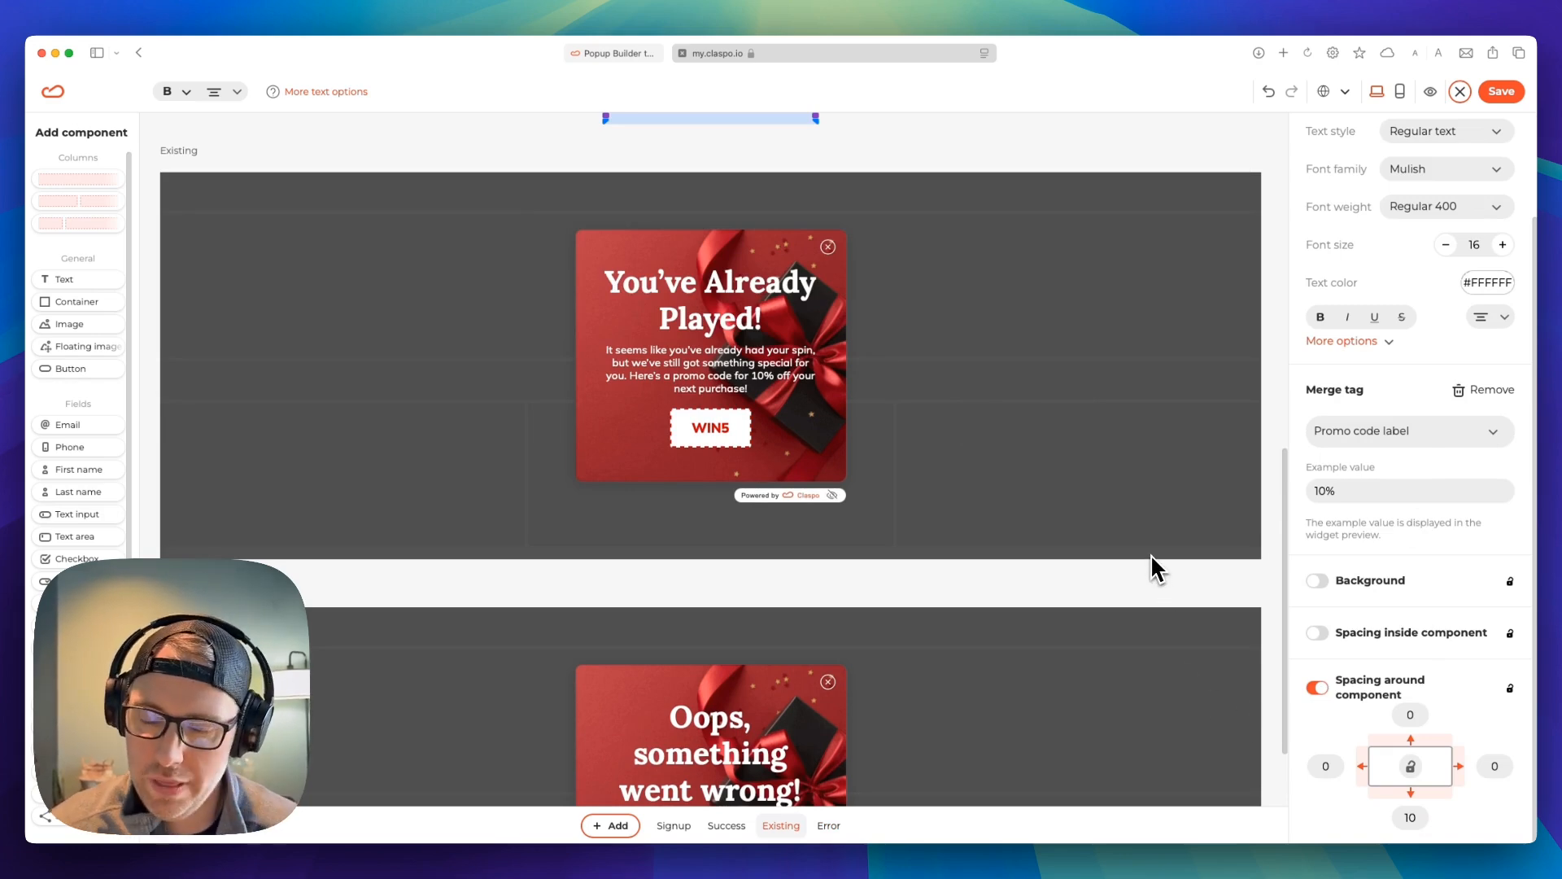
{"action": "scroll", "coordinate": [970, 293], "scroll_direction": "up", "scroll_amount": 10}
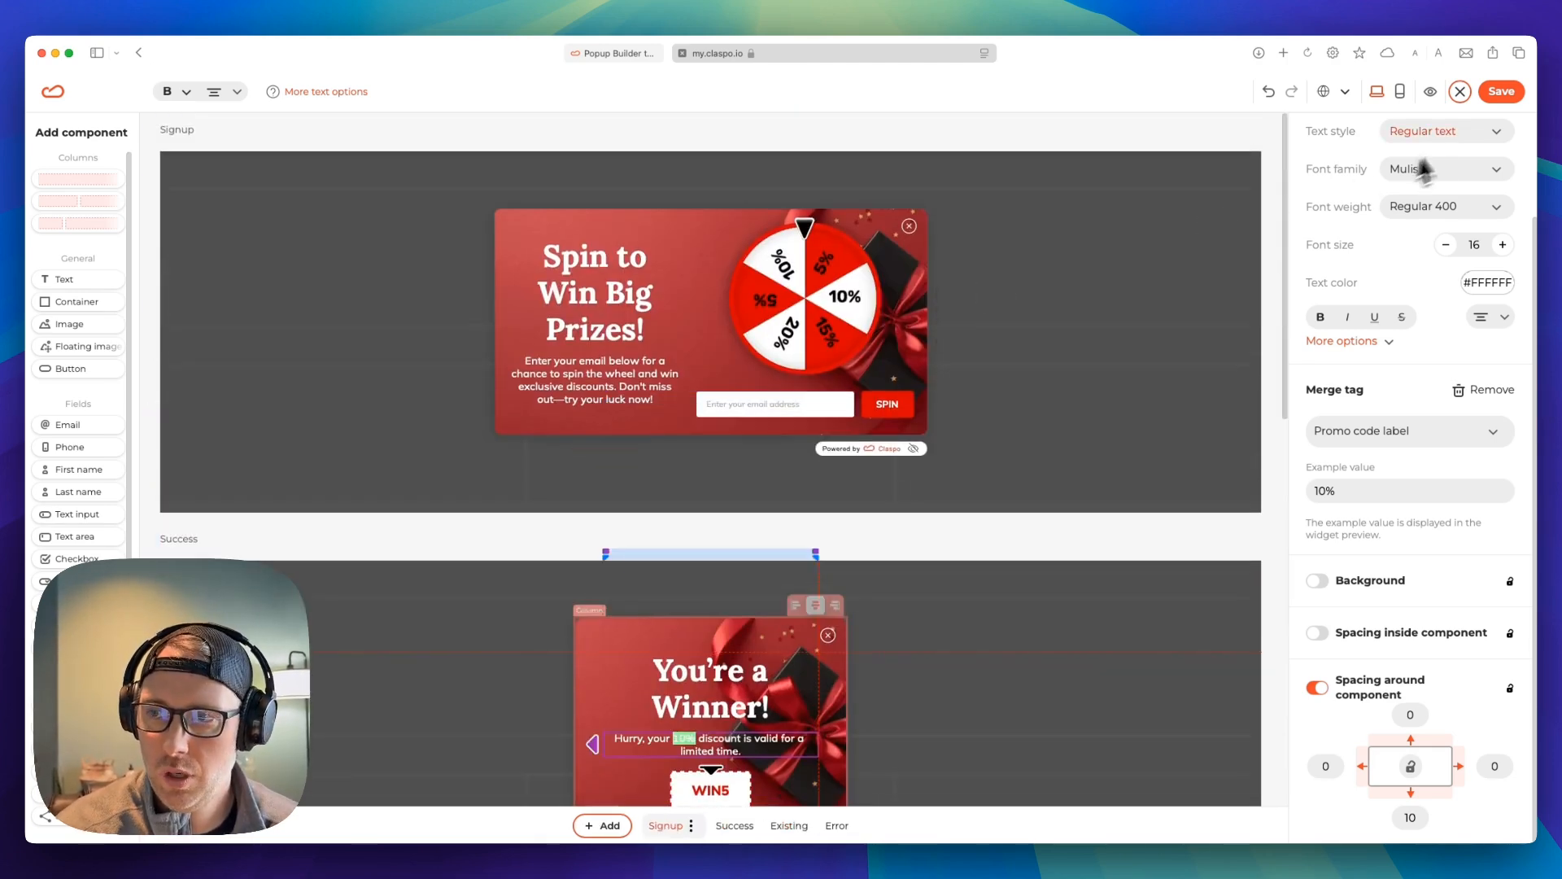
Step: Save the widget's appearance and expand the rule-based triggering settings down to the display conditions
{"action": "left_click", "coordinate": [1501, 92]}
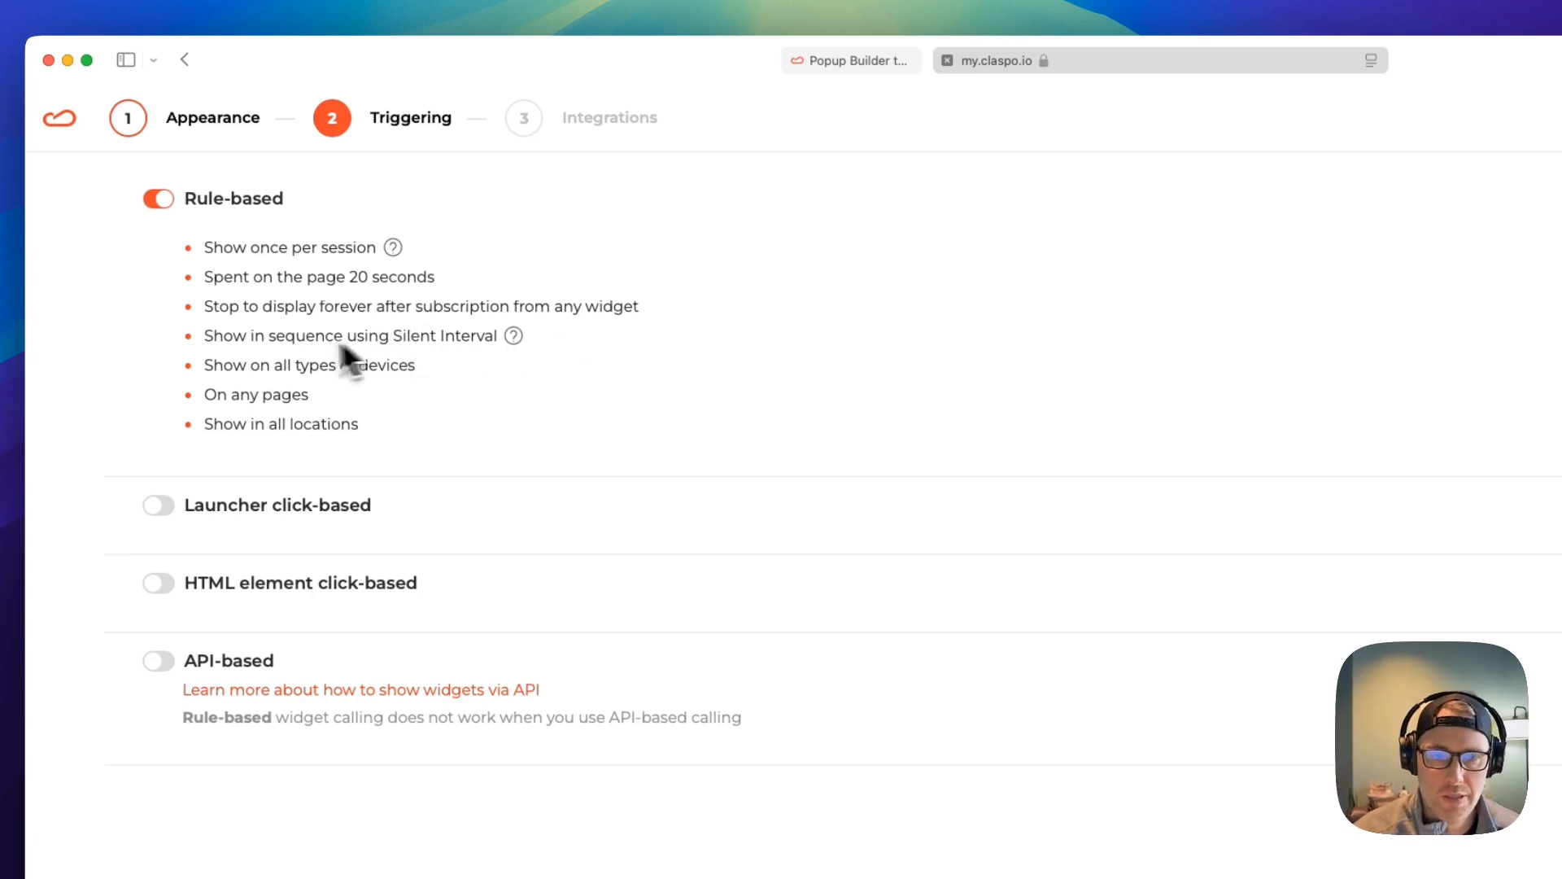
{"action": "left_click", "coordinate": [1393, 159]}
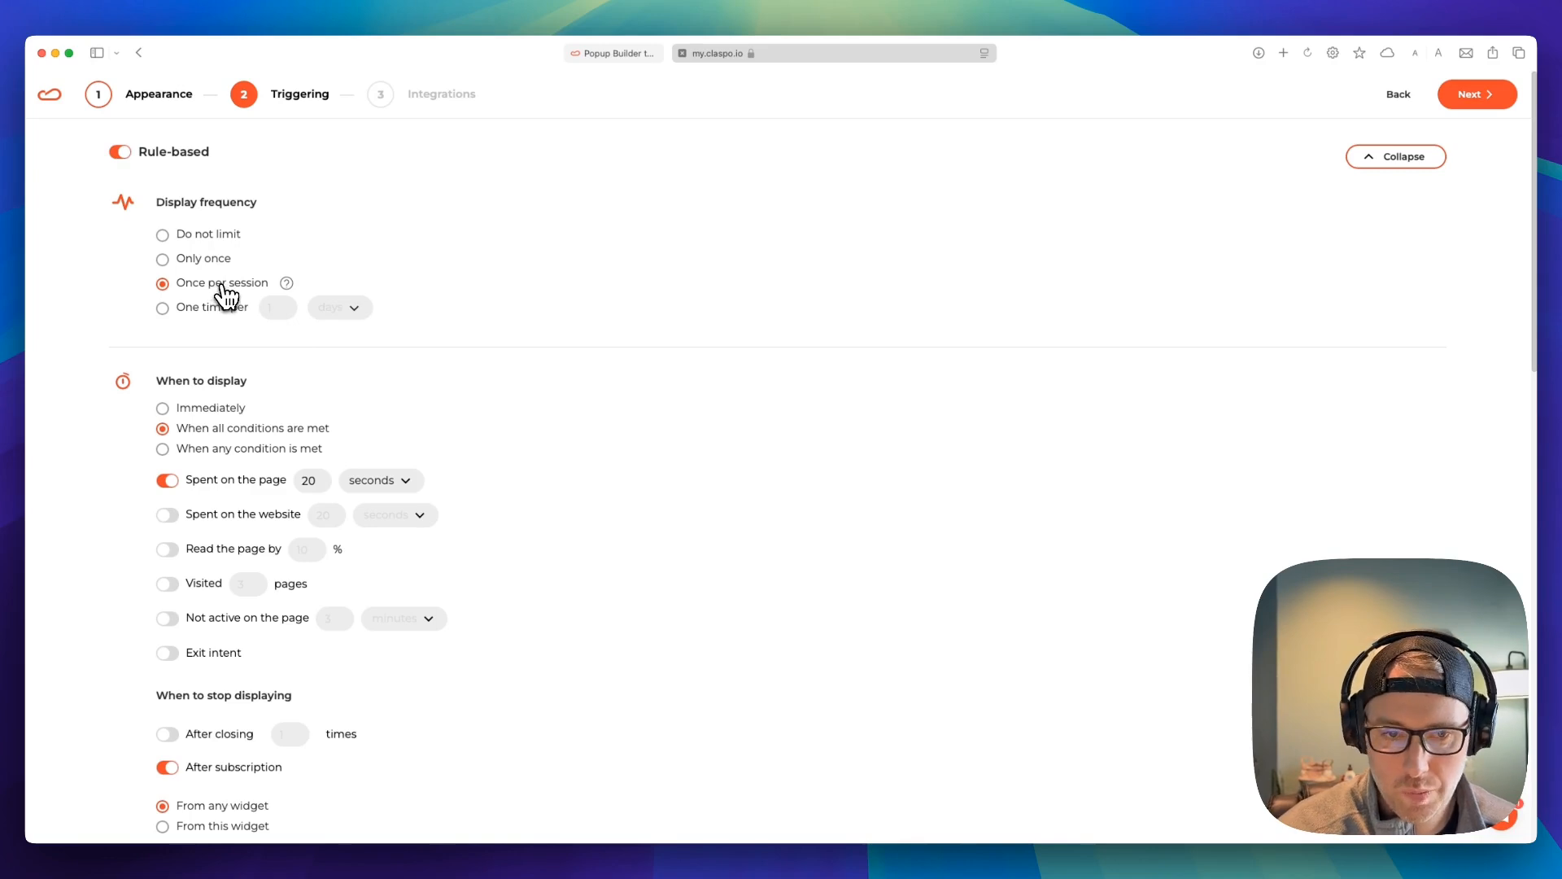
{"action": "scroll", "coordinate": [267, 375], "scroll_direction": "down", "scroll_amount": 1}
{"action": "scroll", "coordinate": [267, 376], "scroll_direction": "down", "scroll_amount": 3}
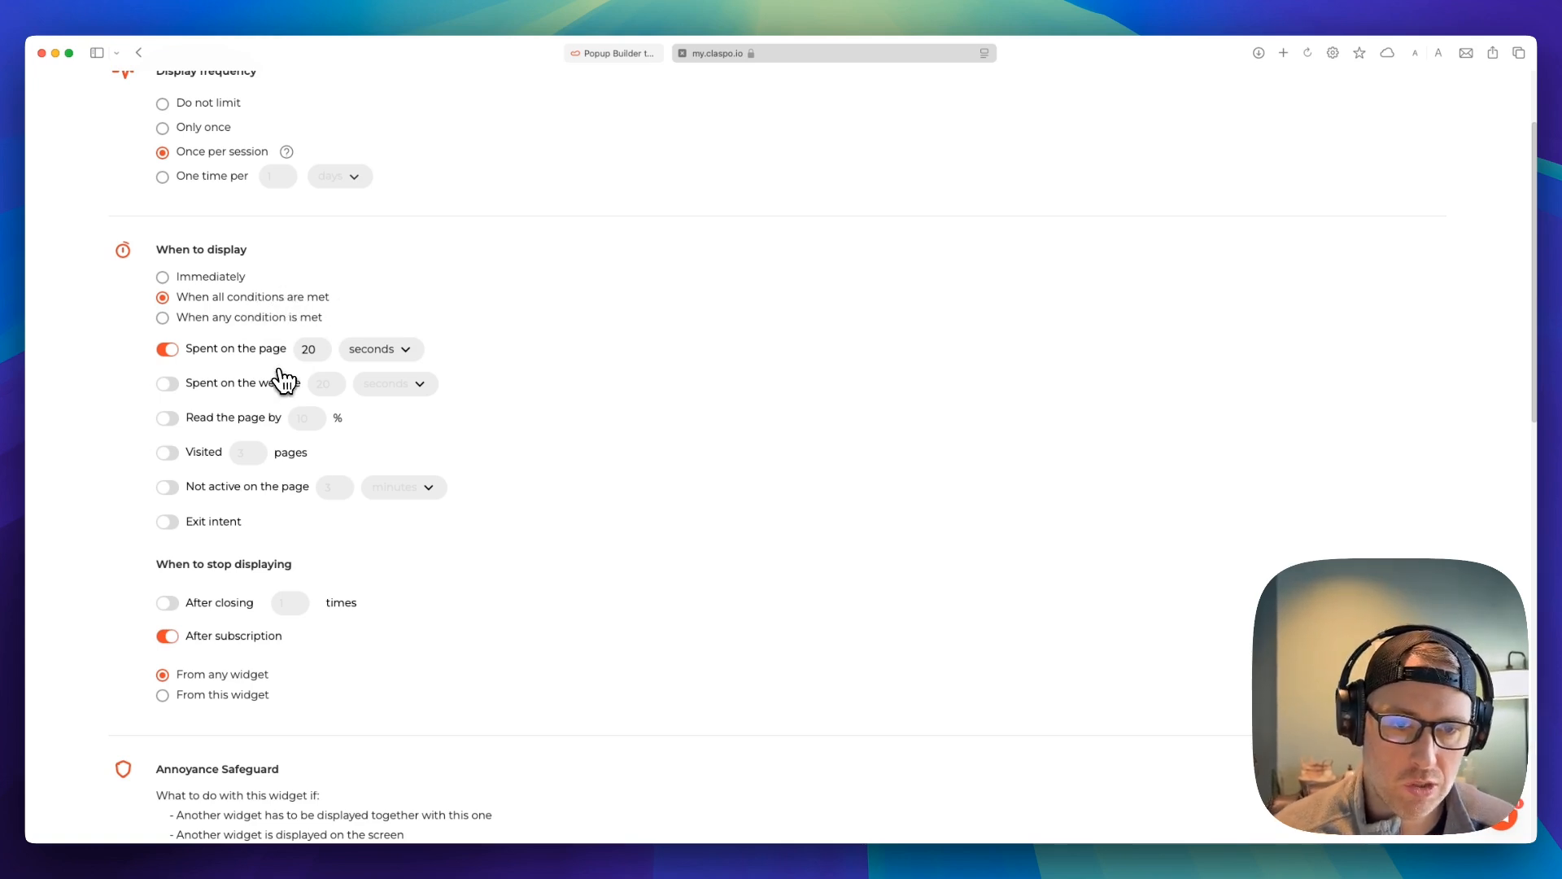
Step: Set the widget to display when all conditions are met, with time spent on the page at 5 seconds
{"action": "left_click", "coordinate": [186, 277]}
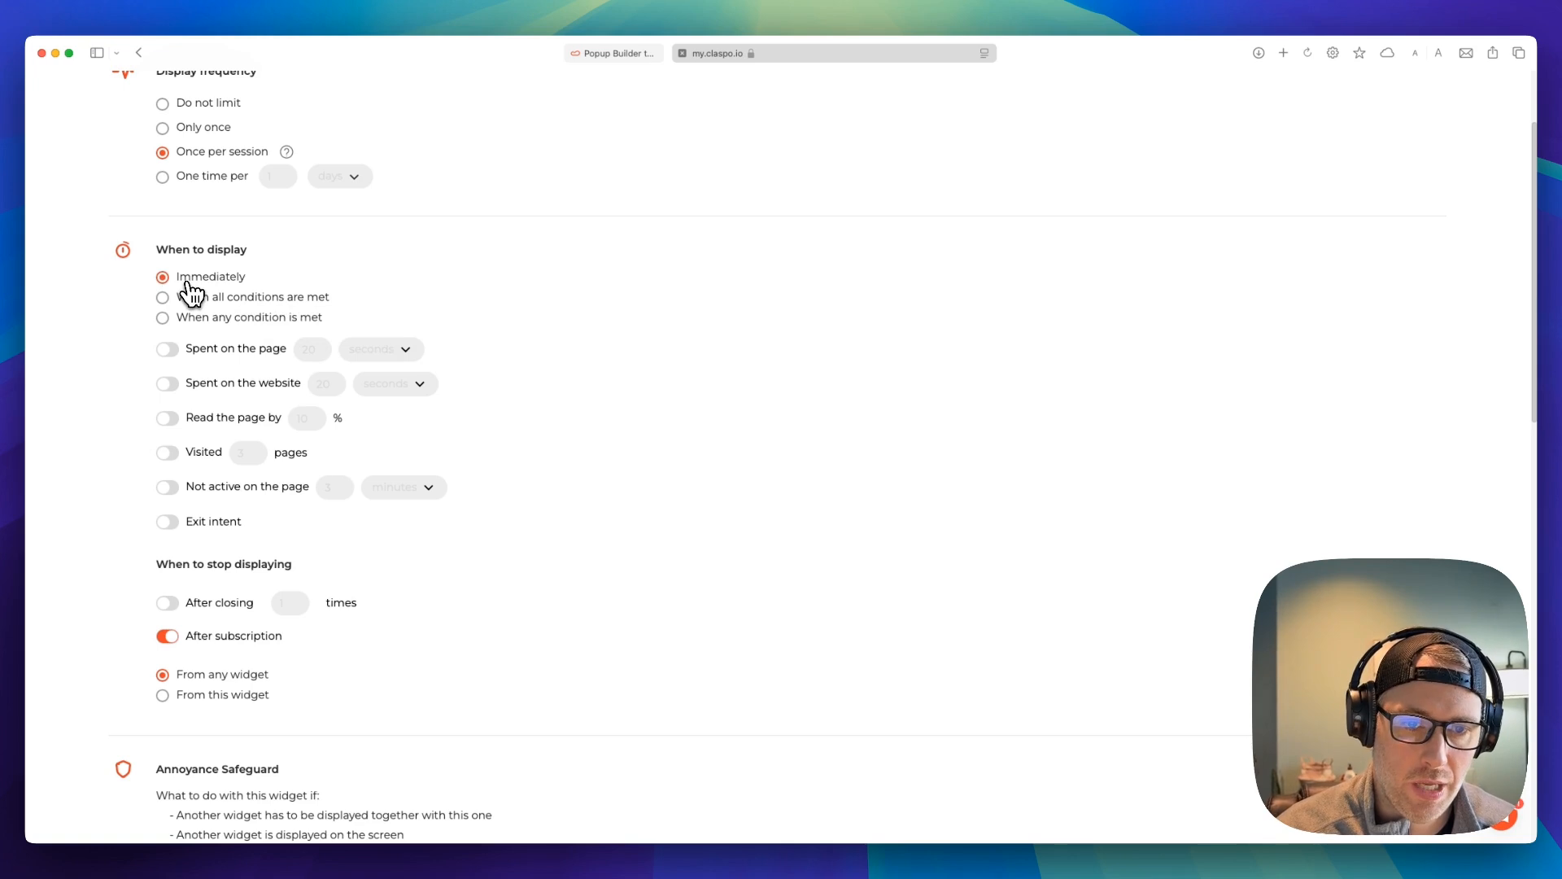
{"action": "left_click", "coordinate": [208, 300]}
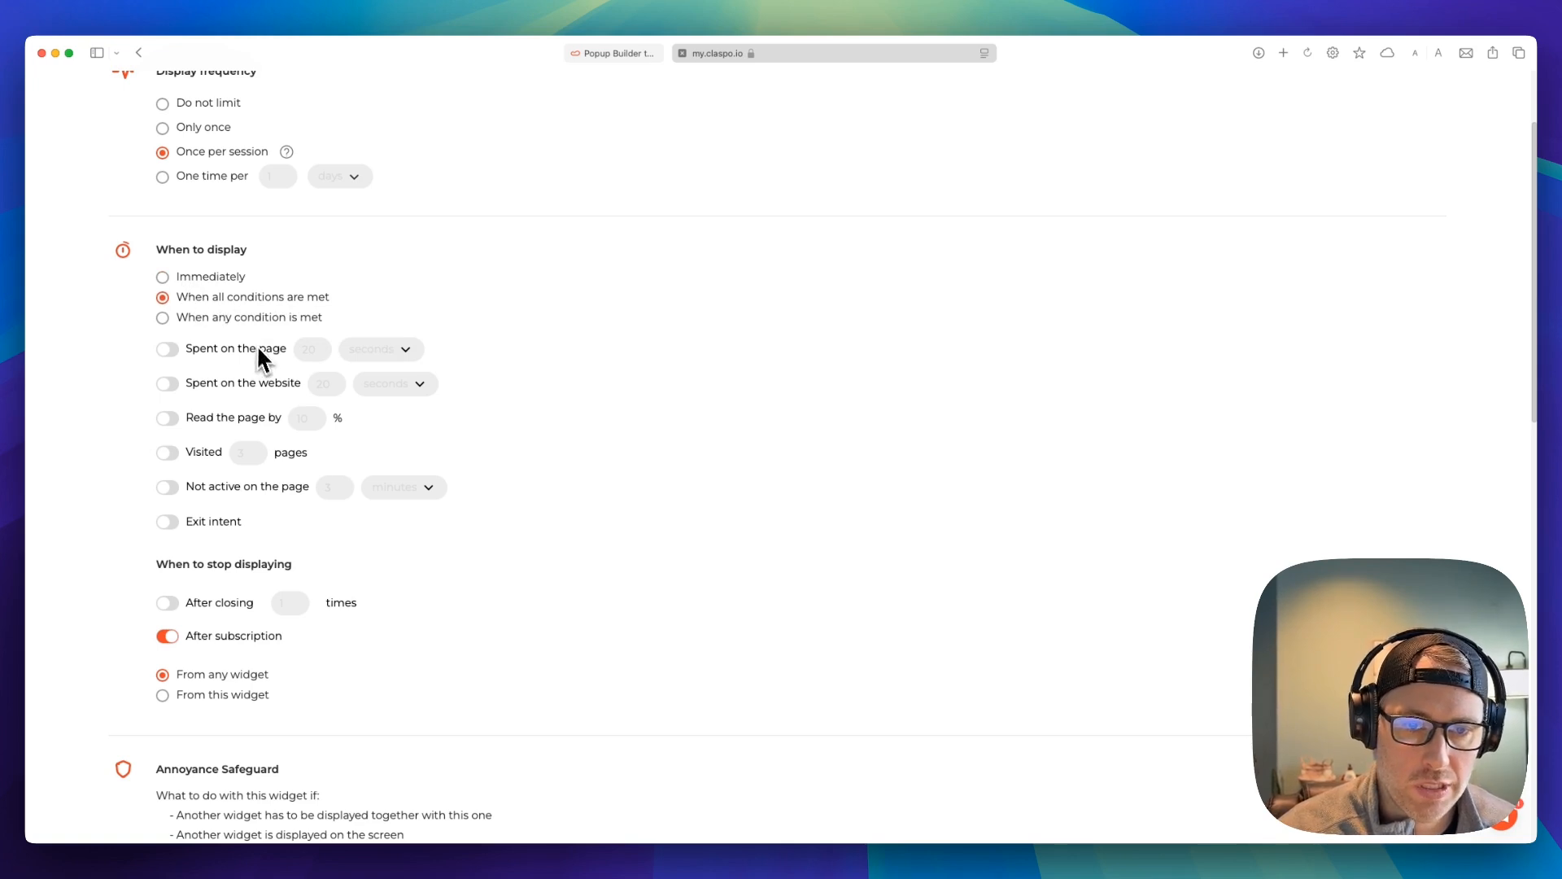
{"action": "left_click", "coordinate": [195, 350]}
{"action": "double_click", "coordinate": [309, 350]}
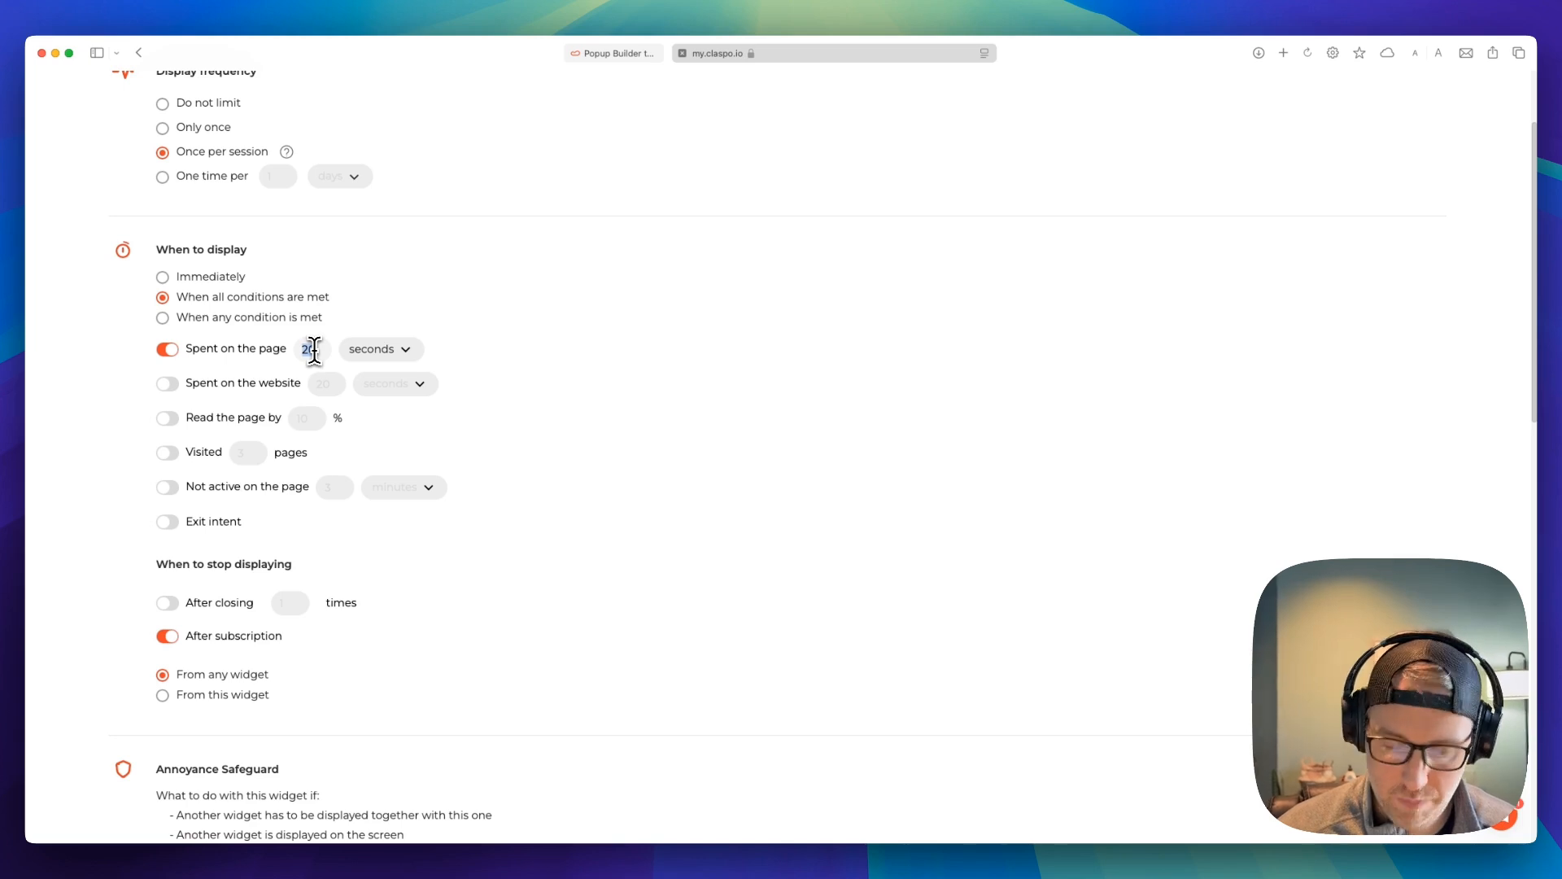
{"action": "type", "text": "5"}
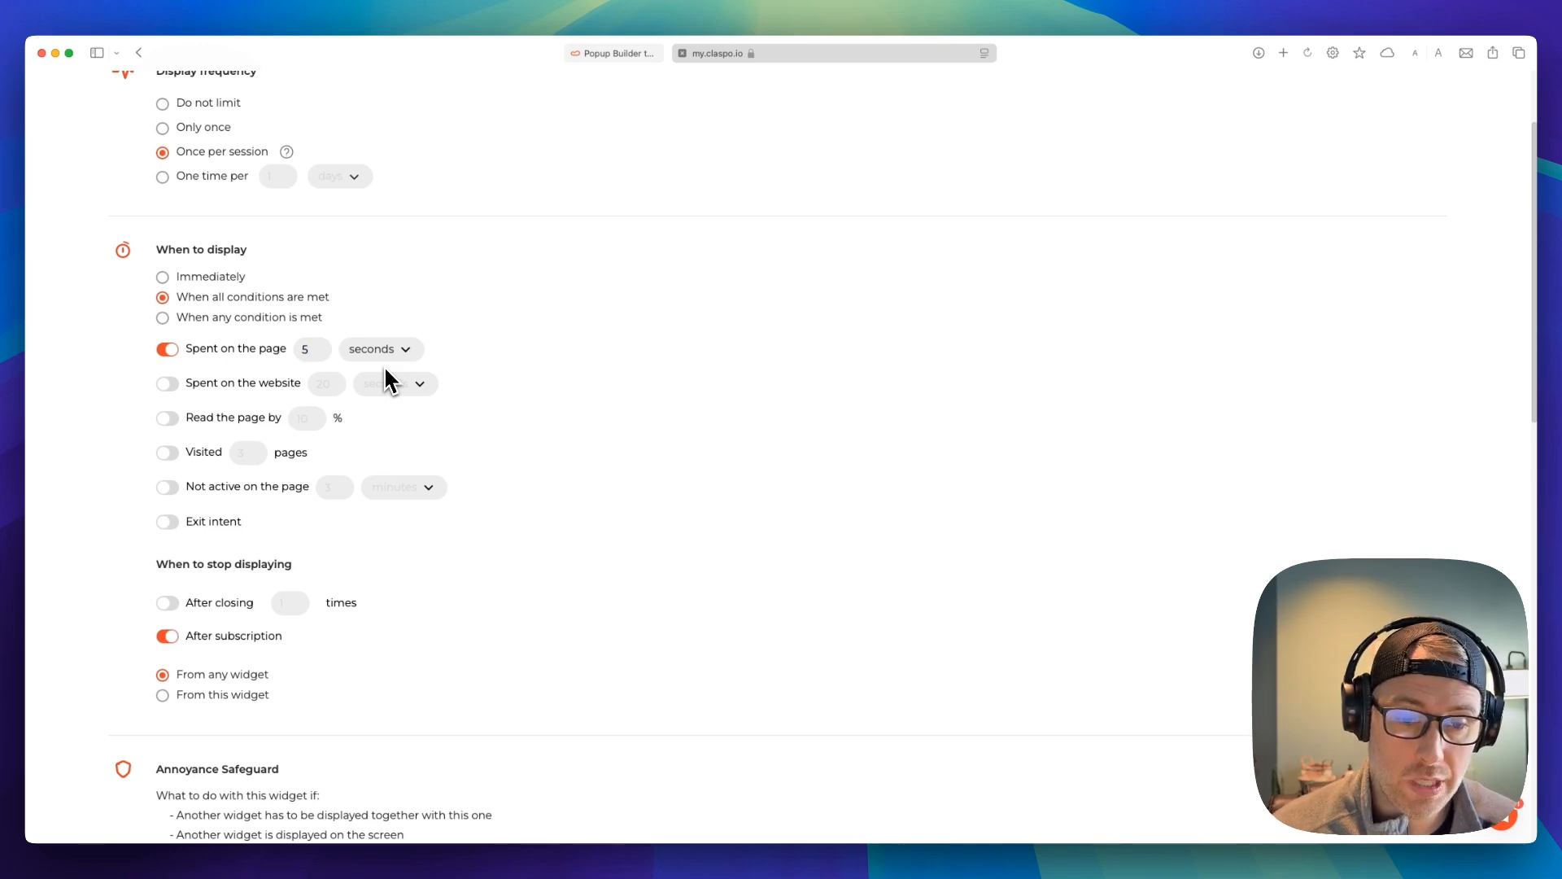
Step: Review the stop-displaying, Annoyance Safeguard, audience, page and location rules, and collapse the rule-based settings
{"action": "scroll", "coordinate": [382, 364], "scroll_direction": "down", "scroll_amount": 6}
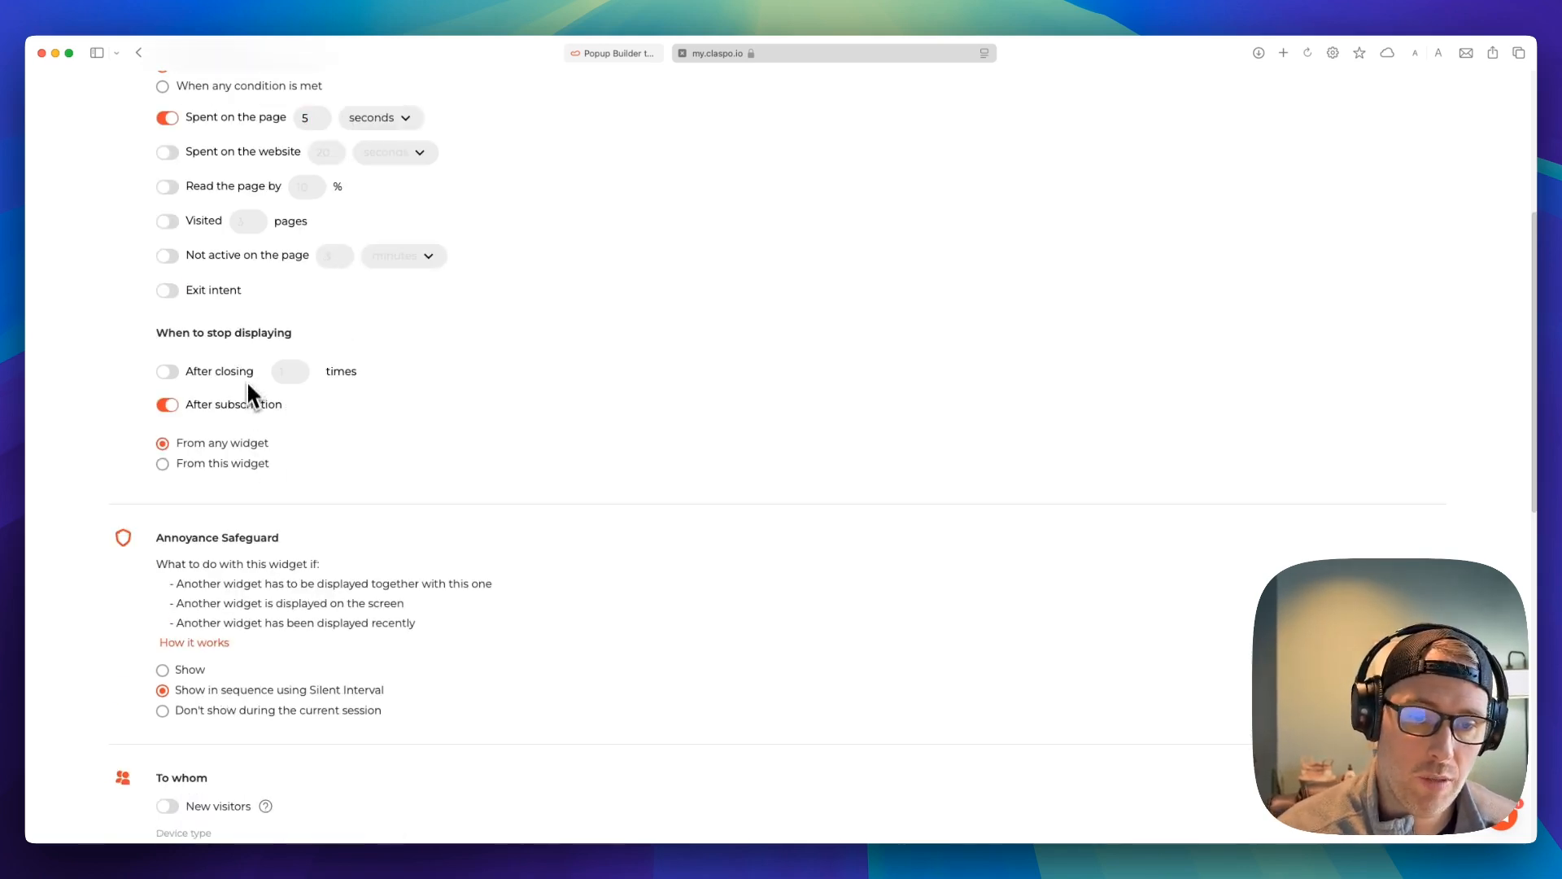
{"action": "scroll", "coordinate": [247, 379], "scroll_direction": "down", "scroll_amount": 4}
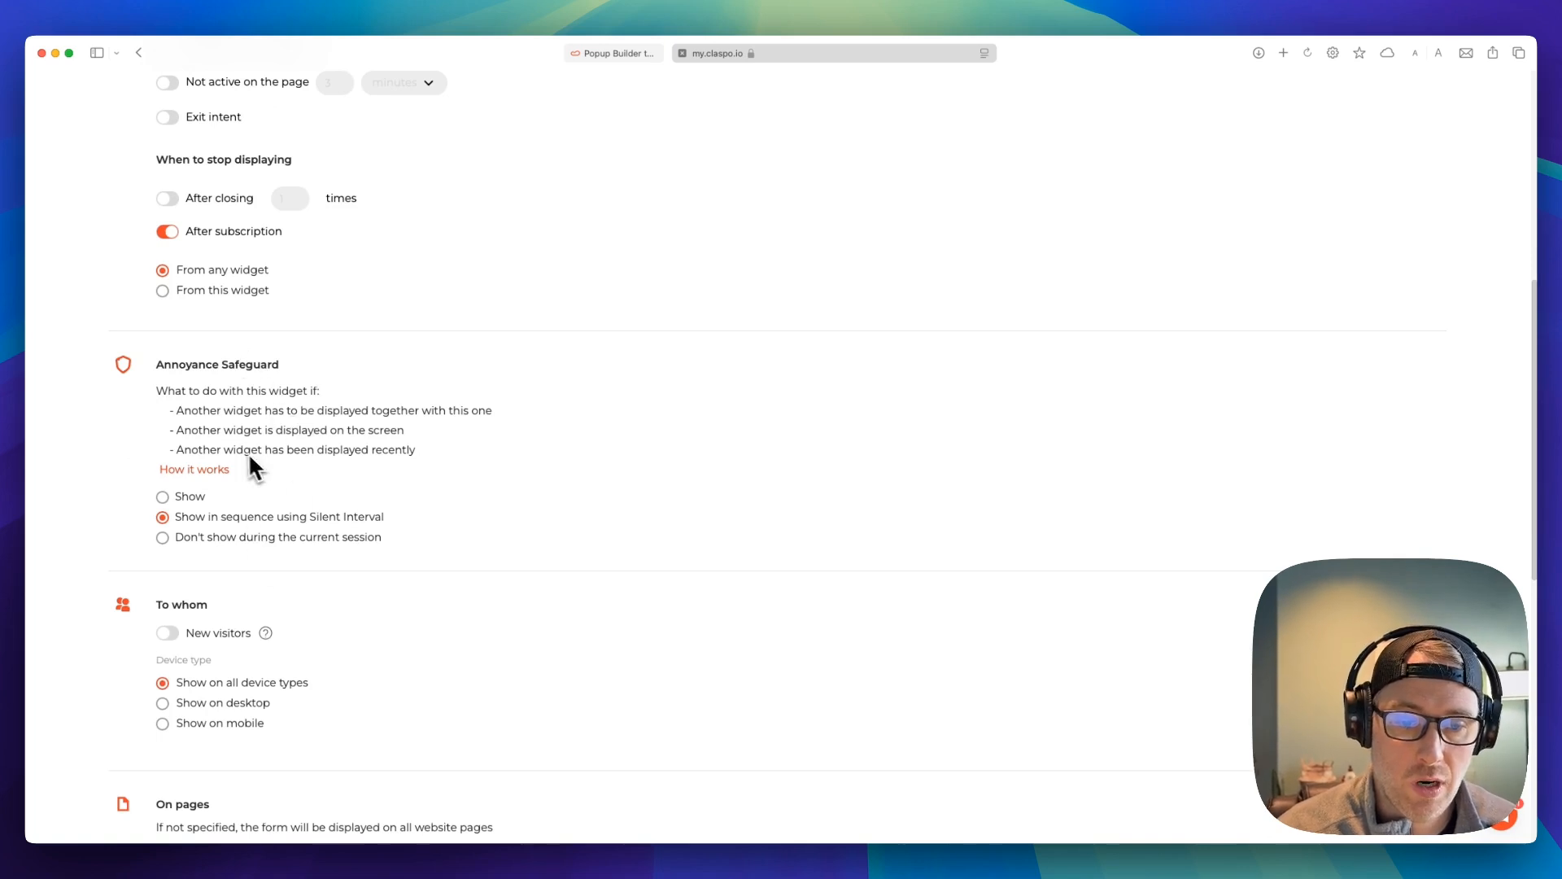
{"action": "scroll", "coordinate": [269, 472], "scroll_direction": "down", "scroll_amount": 2}
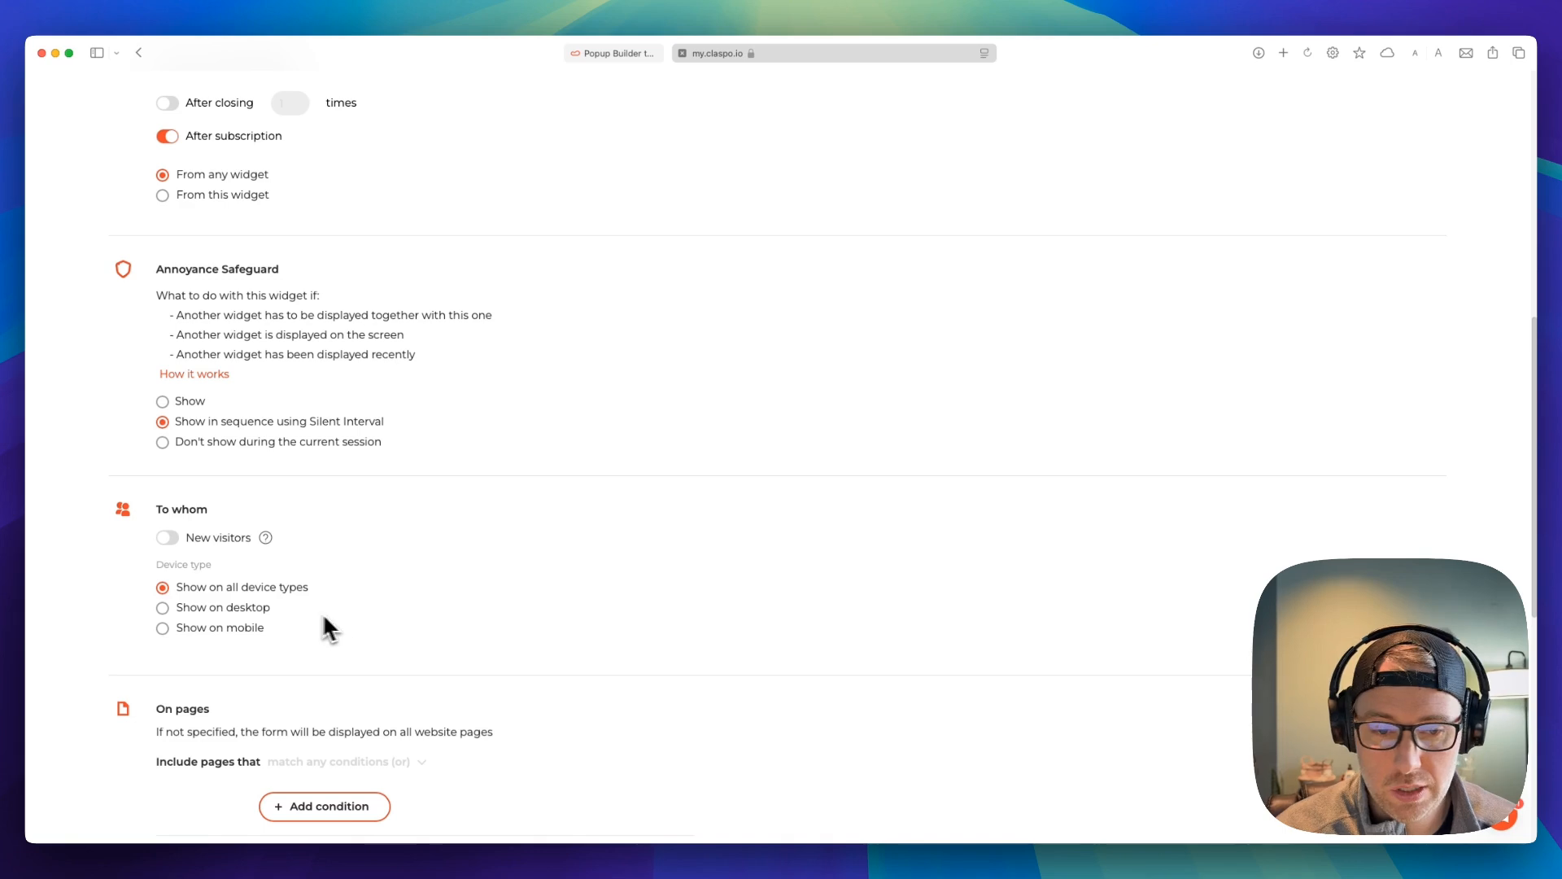
{"action": "scroll", "coordinate": [275, 533], "scroll_direction": "down", "scroll_amount": 5}
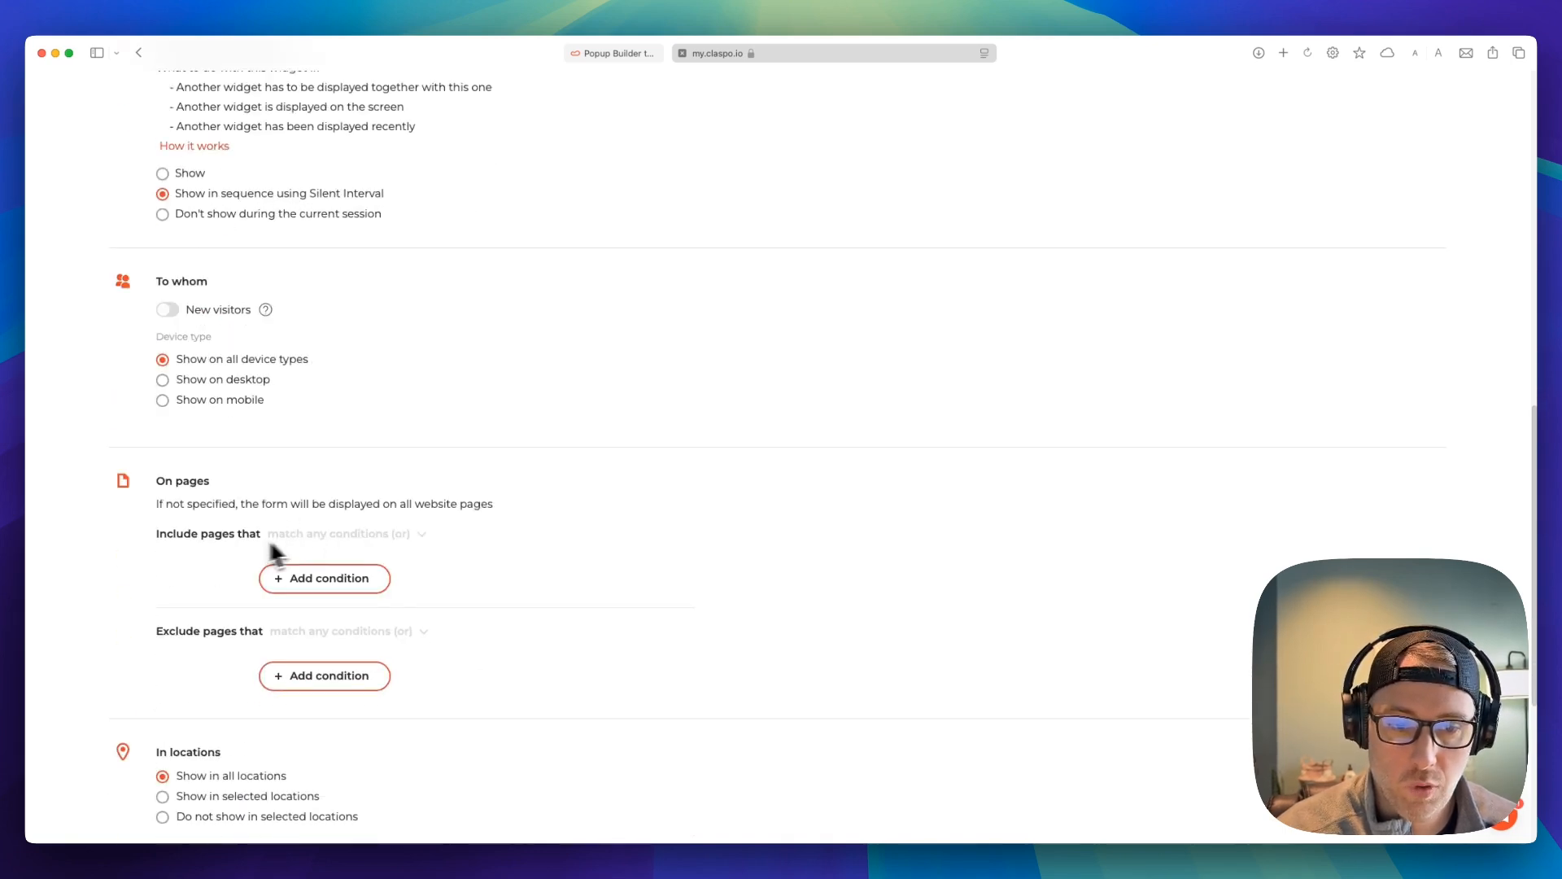
{"action": "scroll", "coordinate": [301, 553], "scroll_direction": "down", "scroll_amount": 7}
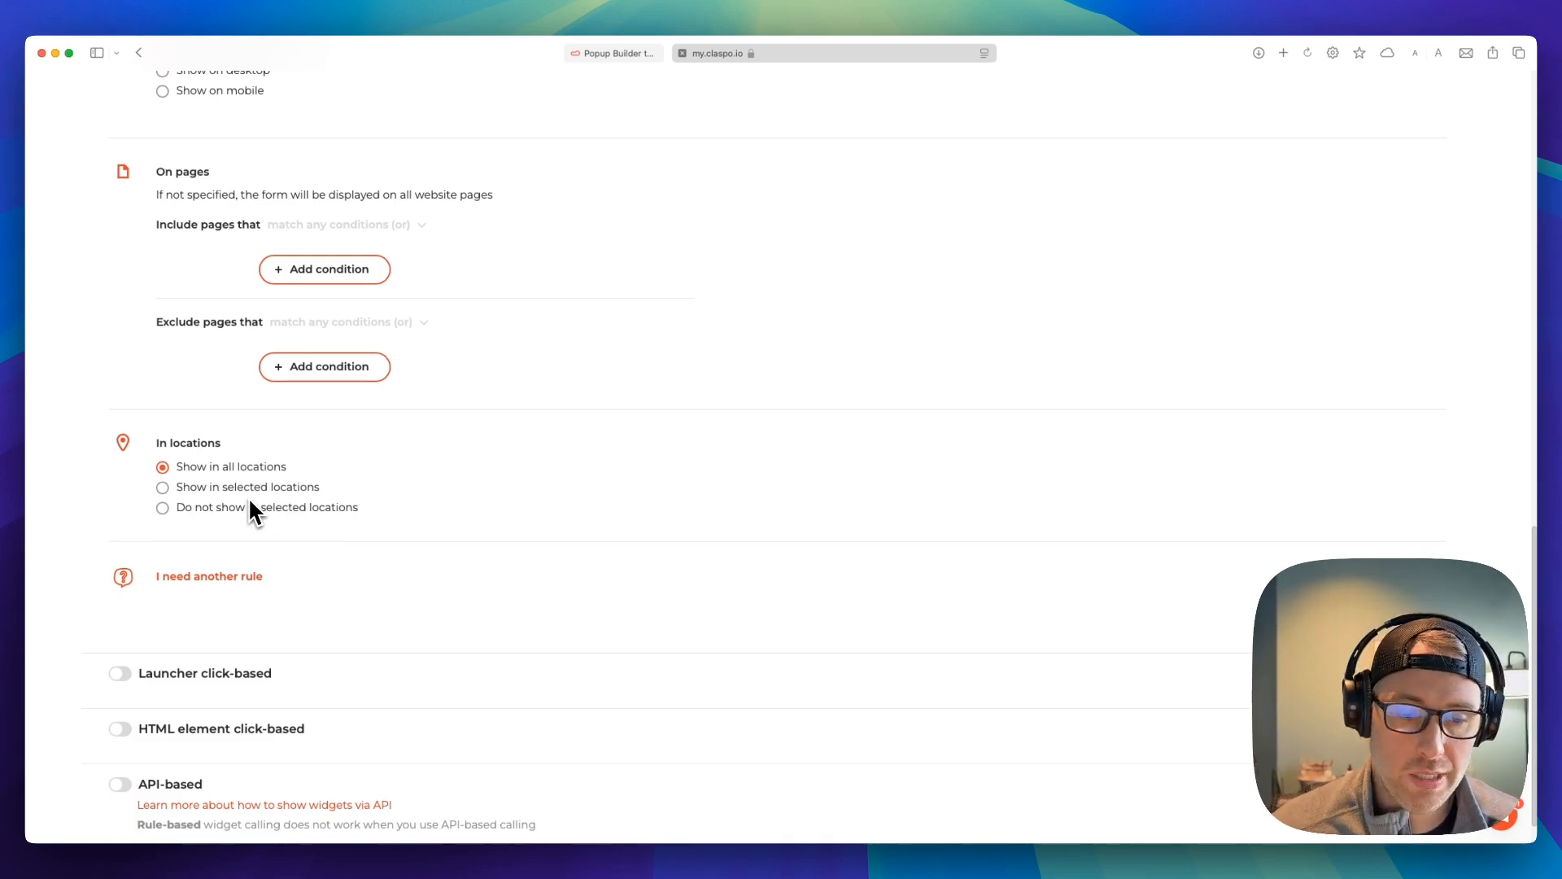
{"action": "scroll", "coordinate": [269, 472], "scroll_direction": "up", "scroll_amount": 15}
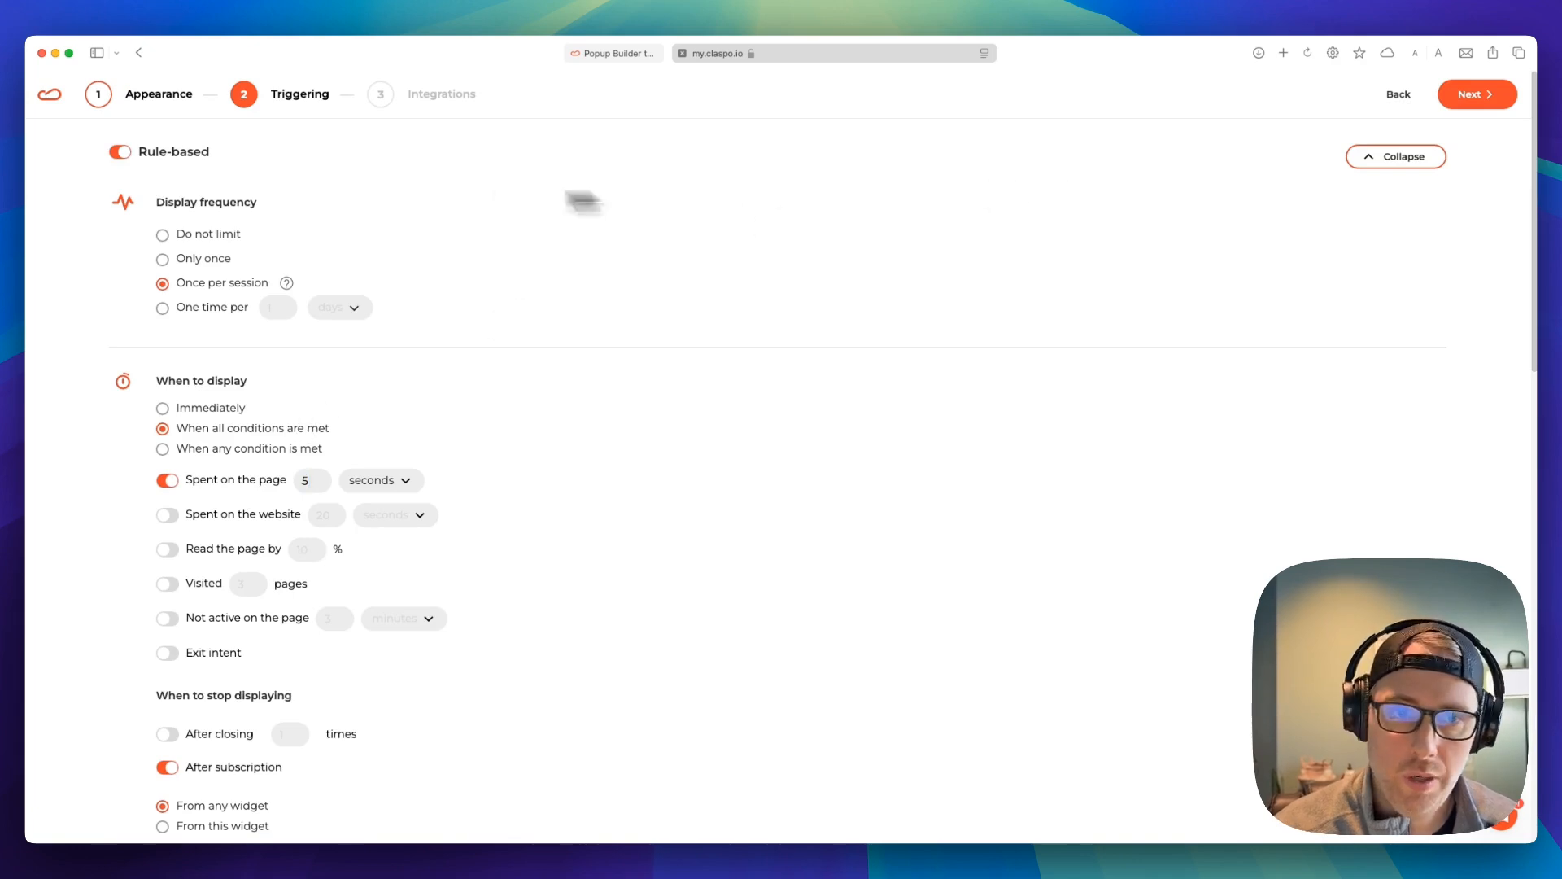
{"action": "left_click", "coordinate": [1383, 159]}
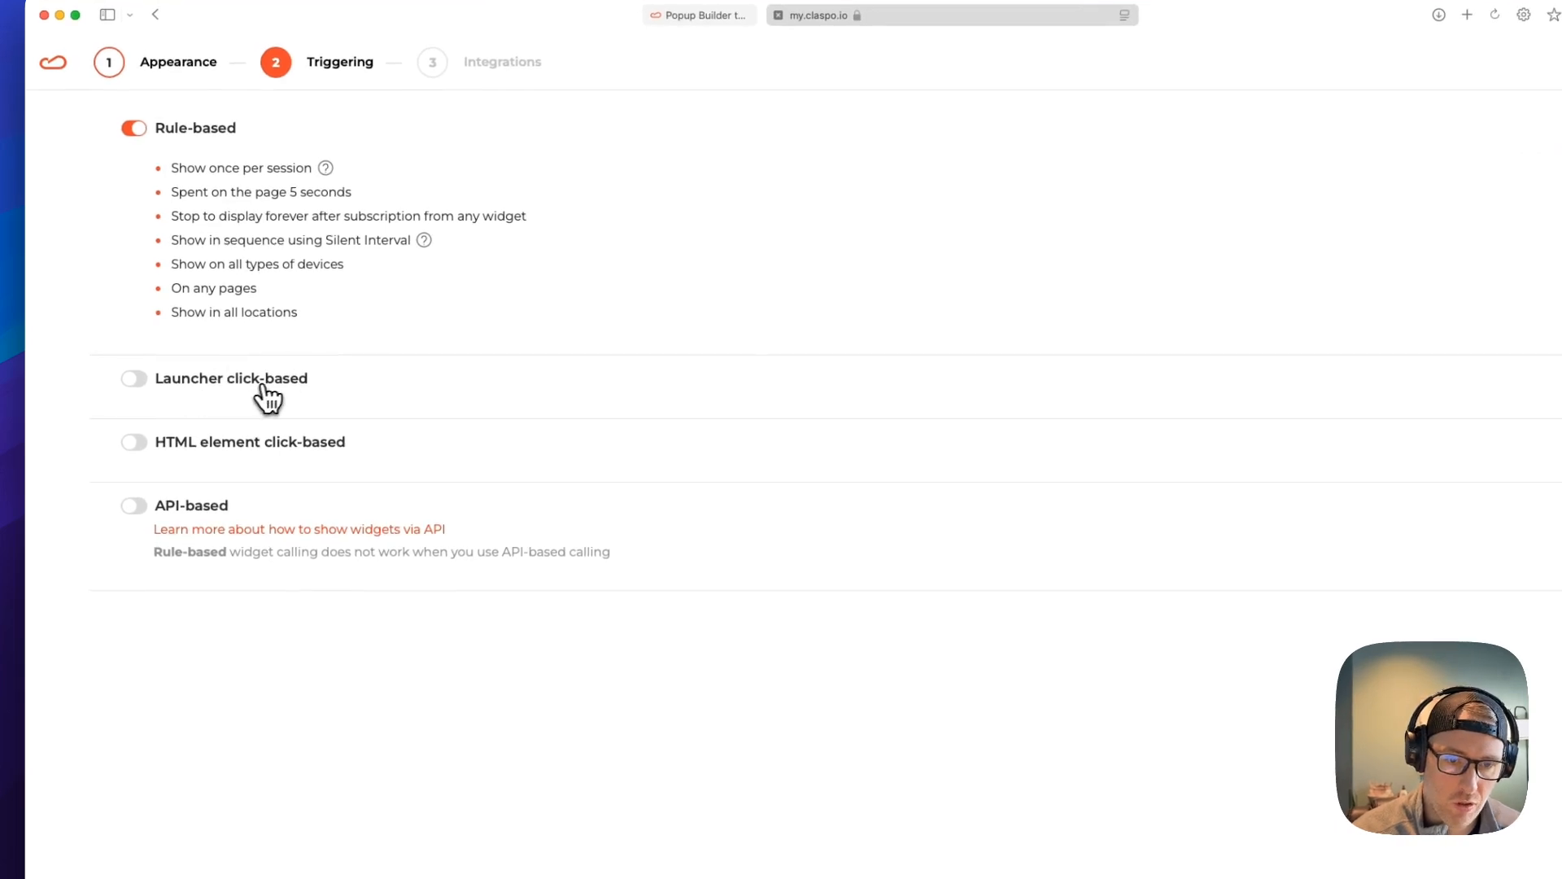
Step: Try the Launcher click-based trigger, turn it back off, and continue to the Integrations stage
{"action": "left_click", "coordinate": [168, 394]}
{"action": "left_click", "coordinate": [165, 389]}
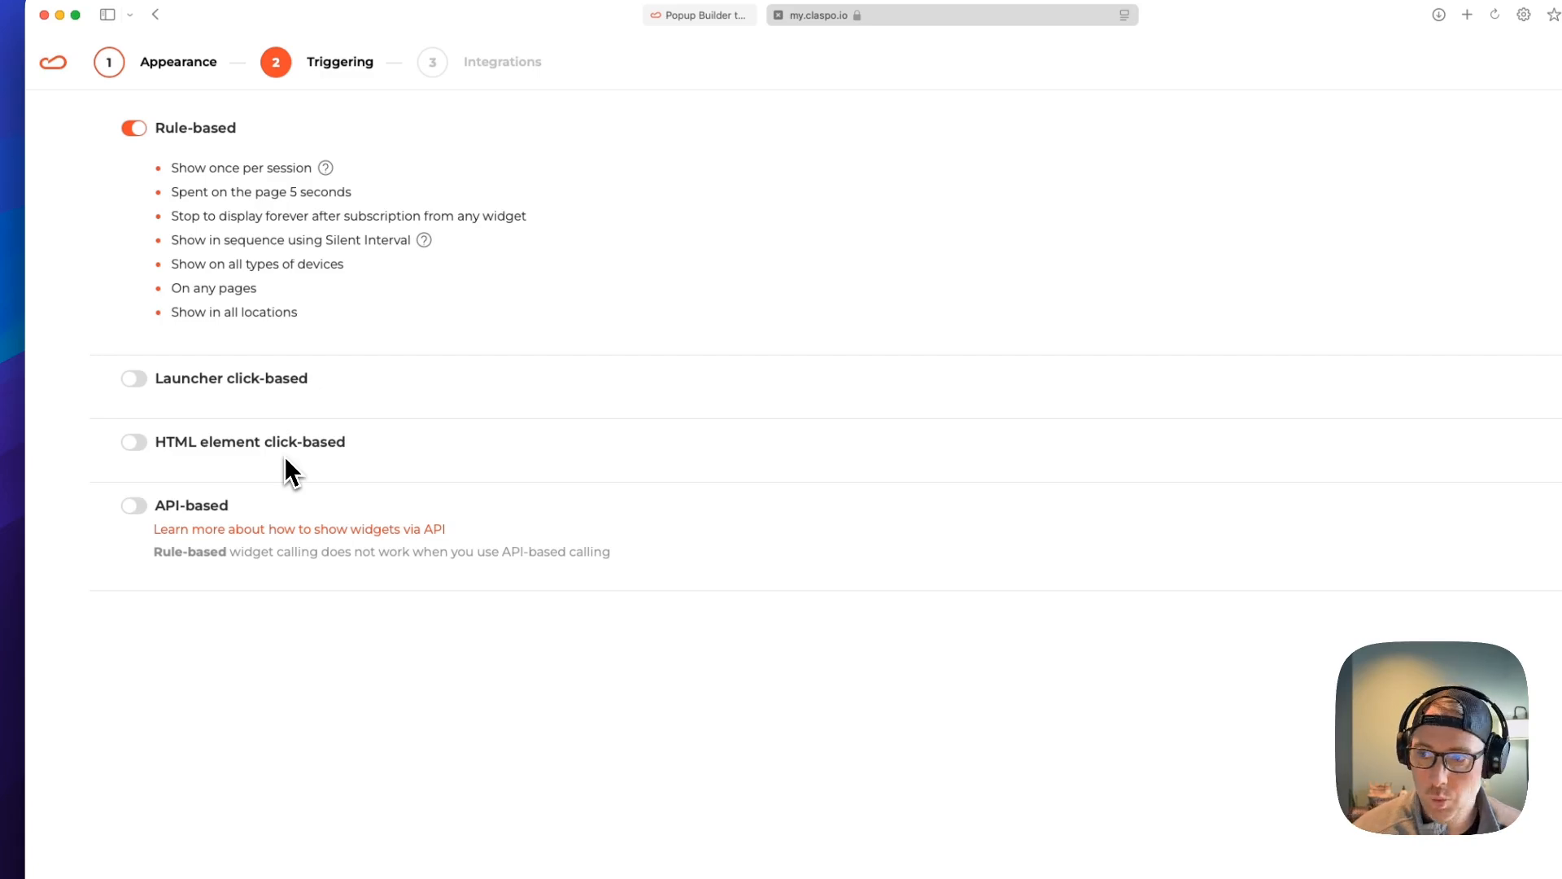
{"action": "left_click", "coordinate": [1403, 95]}
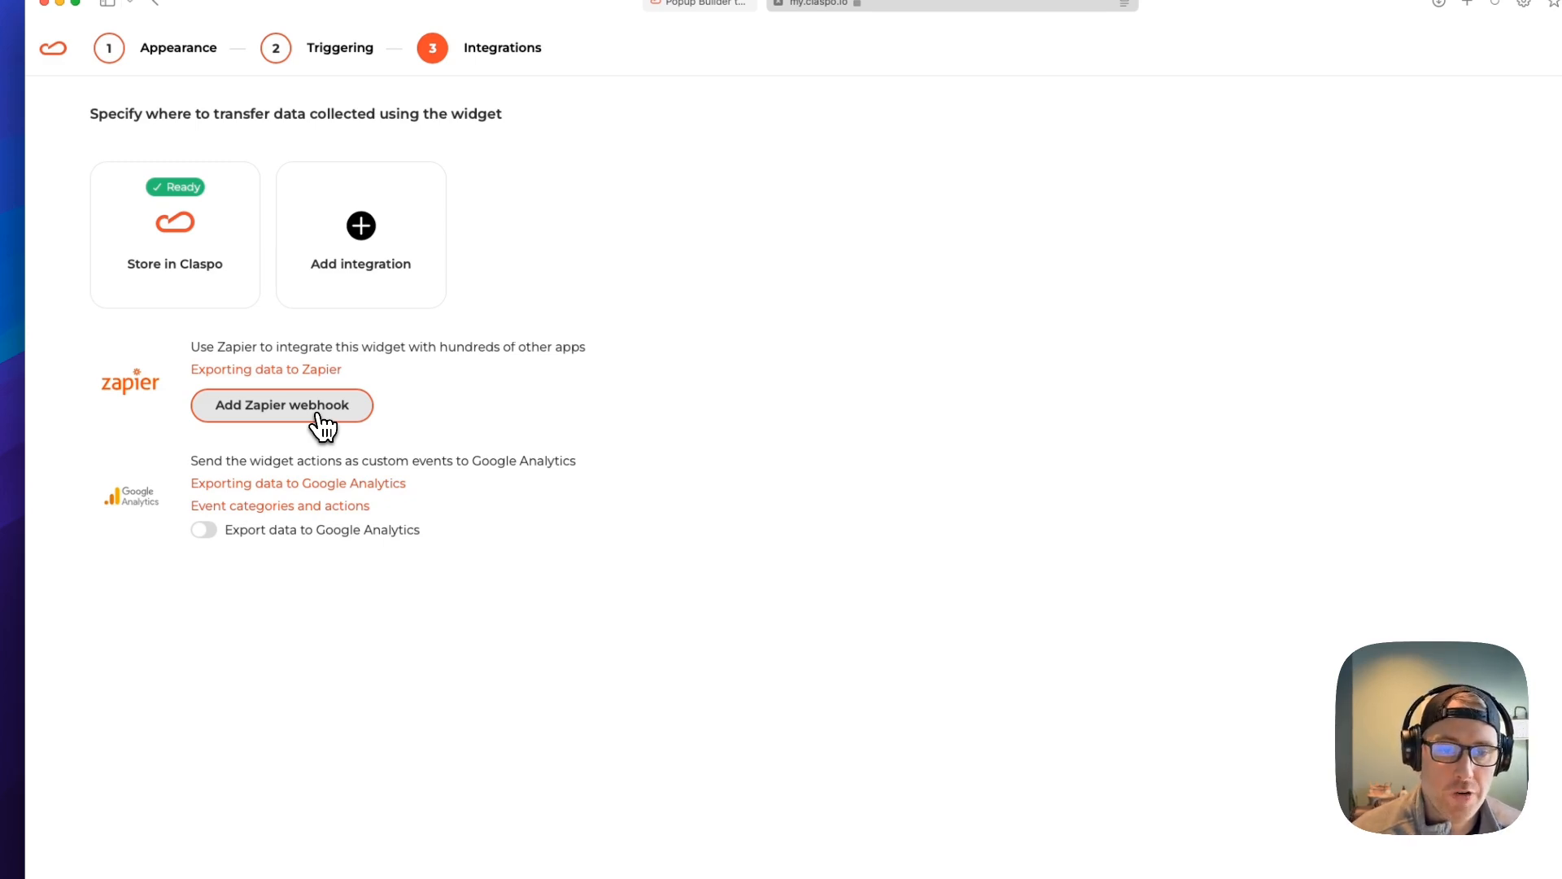
Step: Browse the list of services available as widget integrations without adding one
{"action": "left_click", "coordinate": [408, 237]}
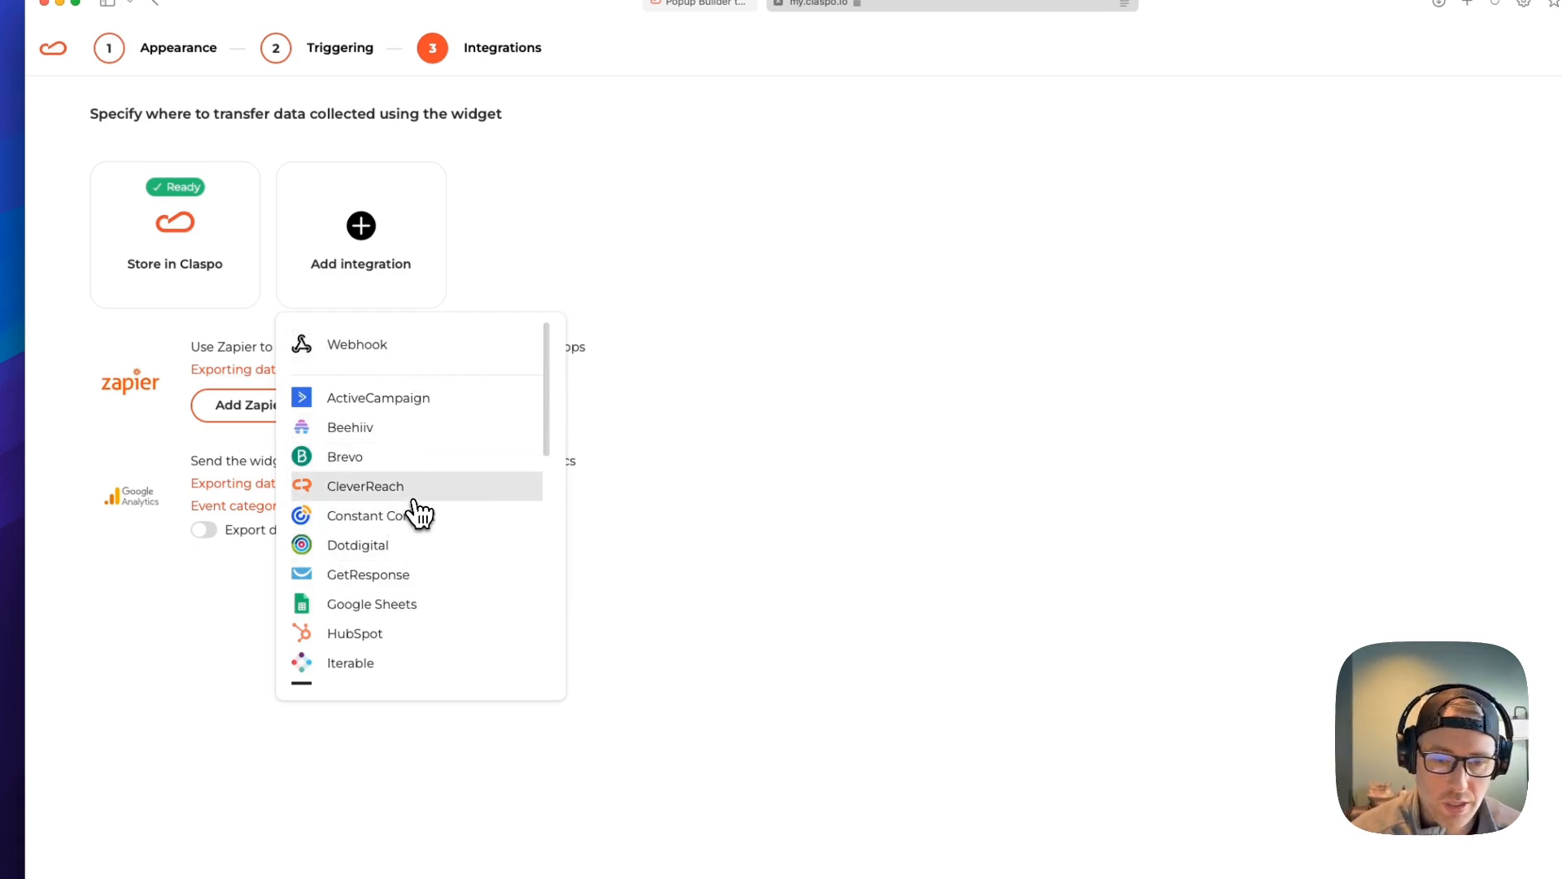
{"action": "scroll", "coordinate": [425, 533], "scroll_direction": "down", "scroll_amount": 1}
{"action": "scroll", "coordinate": [419, 542], "scroll_direction": "down", "scroll_amount": 5}
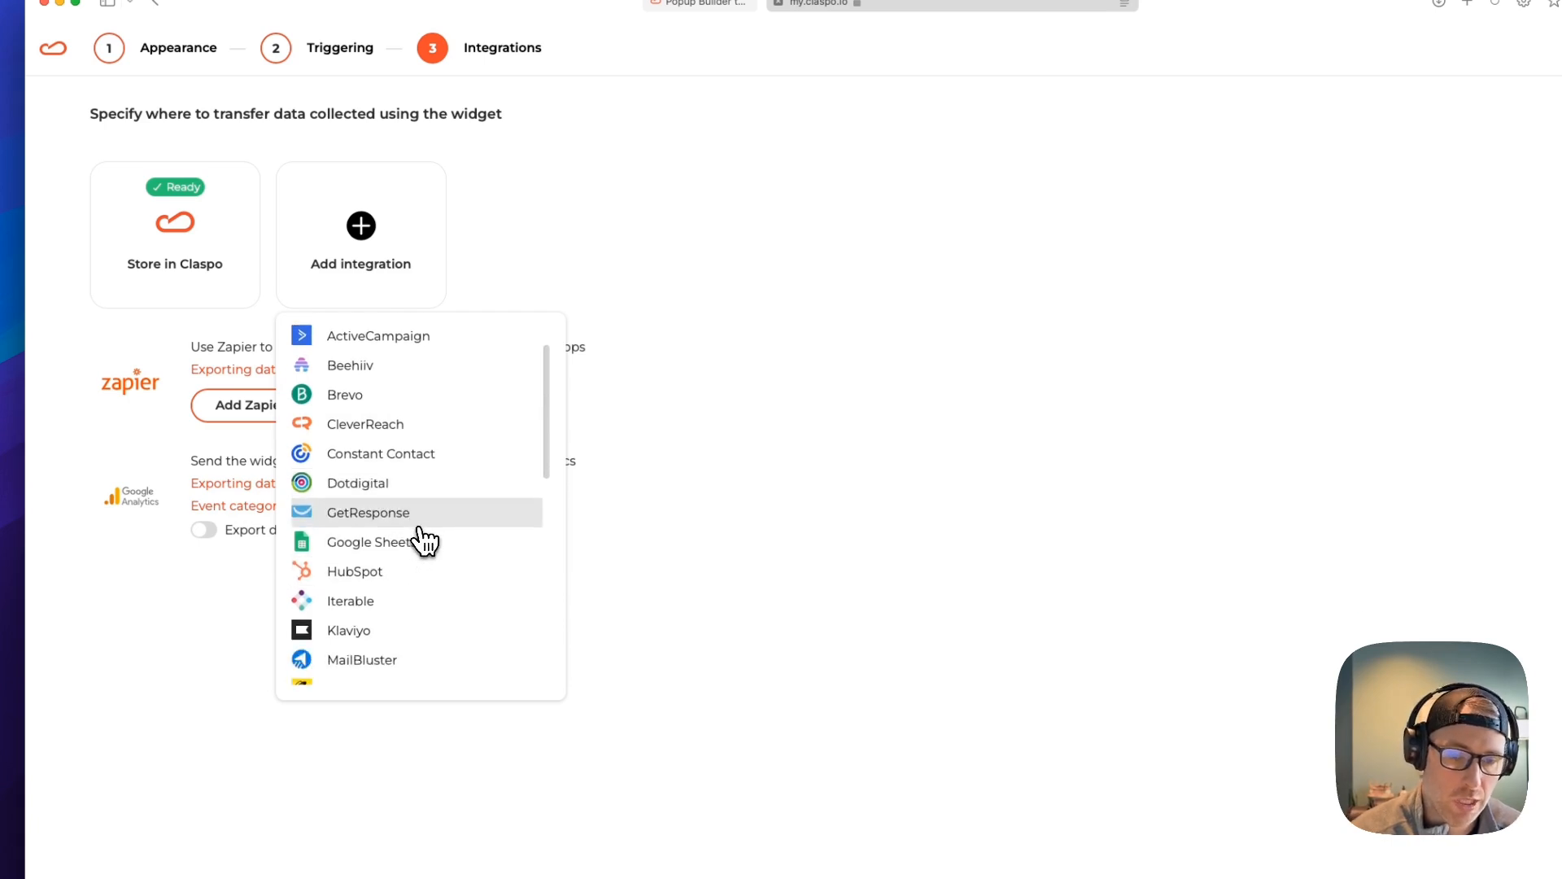
{"action": "scroll", "coordinate": [419, 533], "scroll_direction": "down", "scroll_amount": 7}
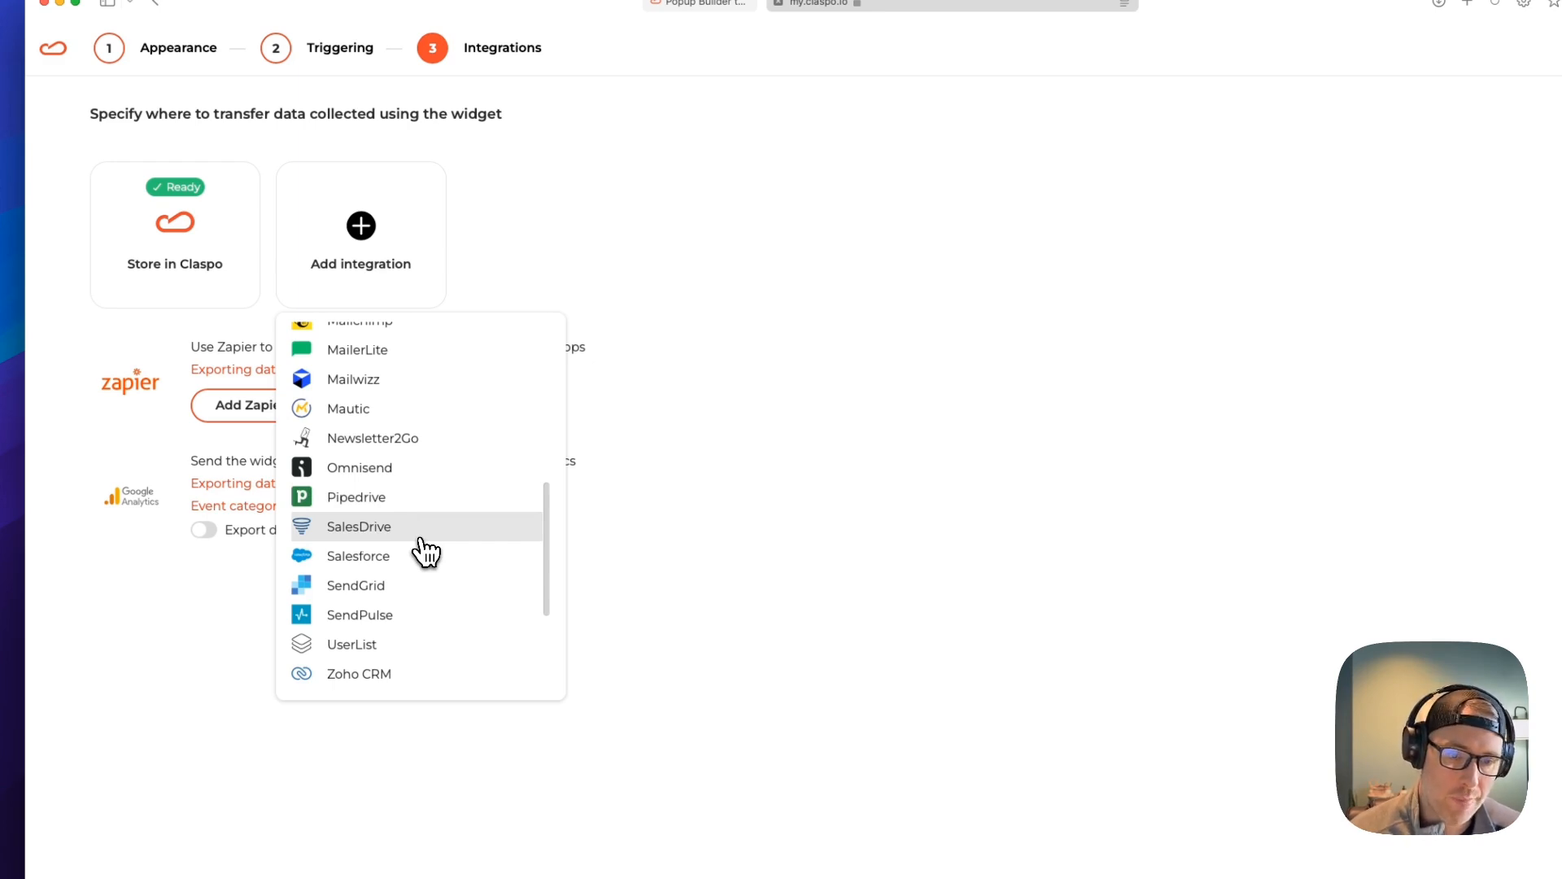
{"action": "left_click", "coordinate": [606, 461]}
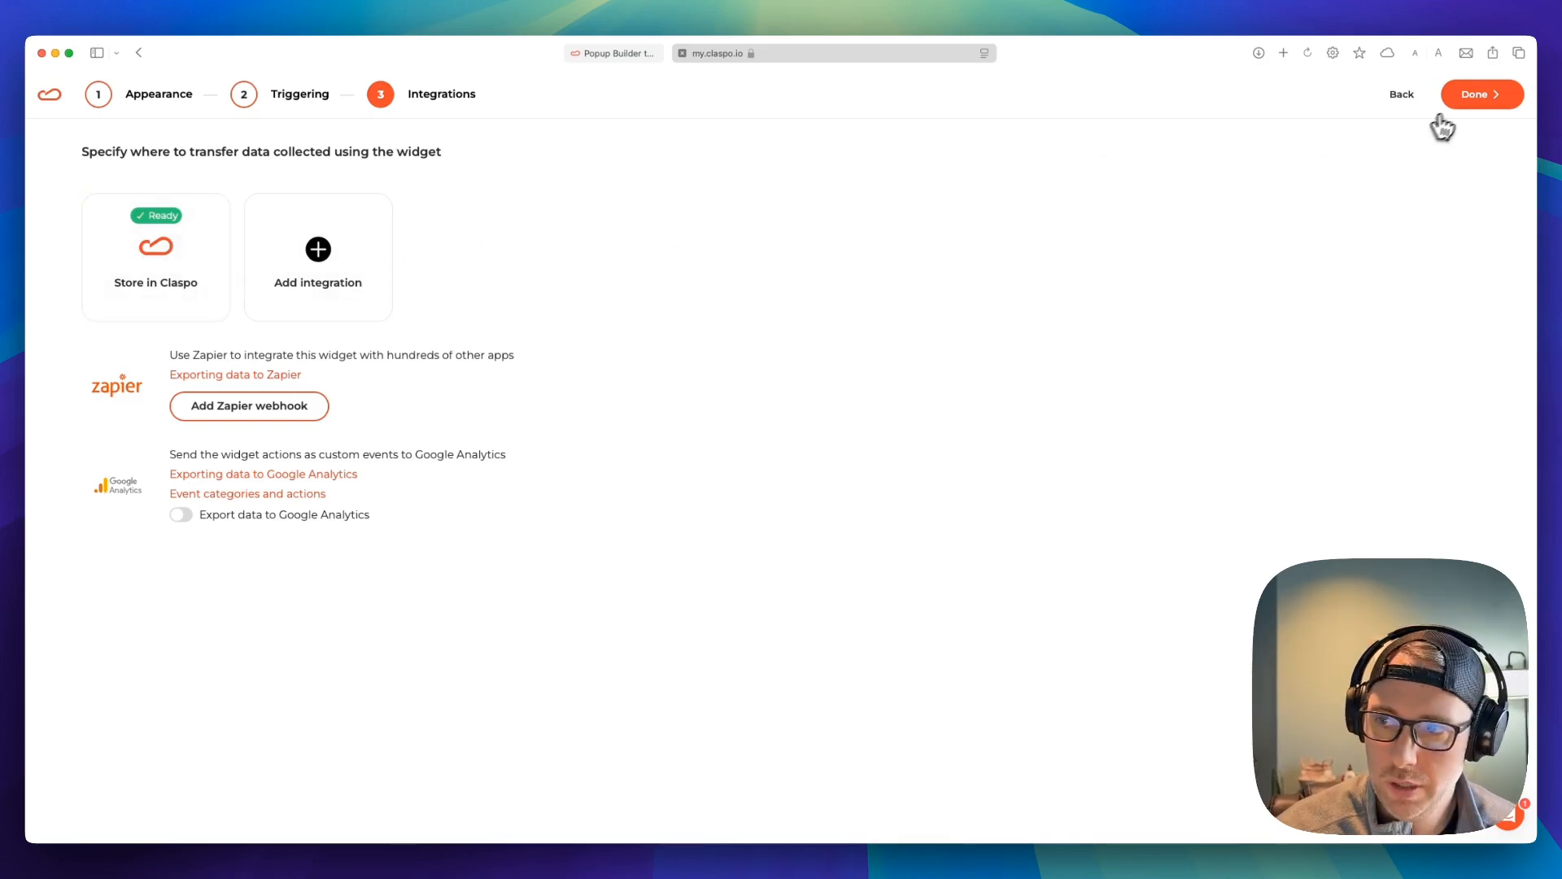
Step: Finish the widget setup and open the script installation page for the site
{"action": "left_click", "coordinate": [1475, 95]}
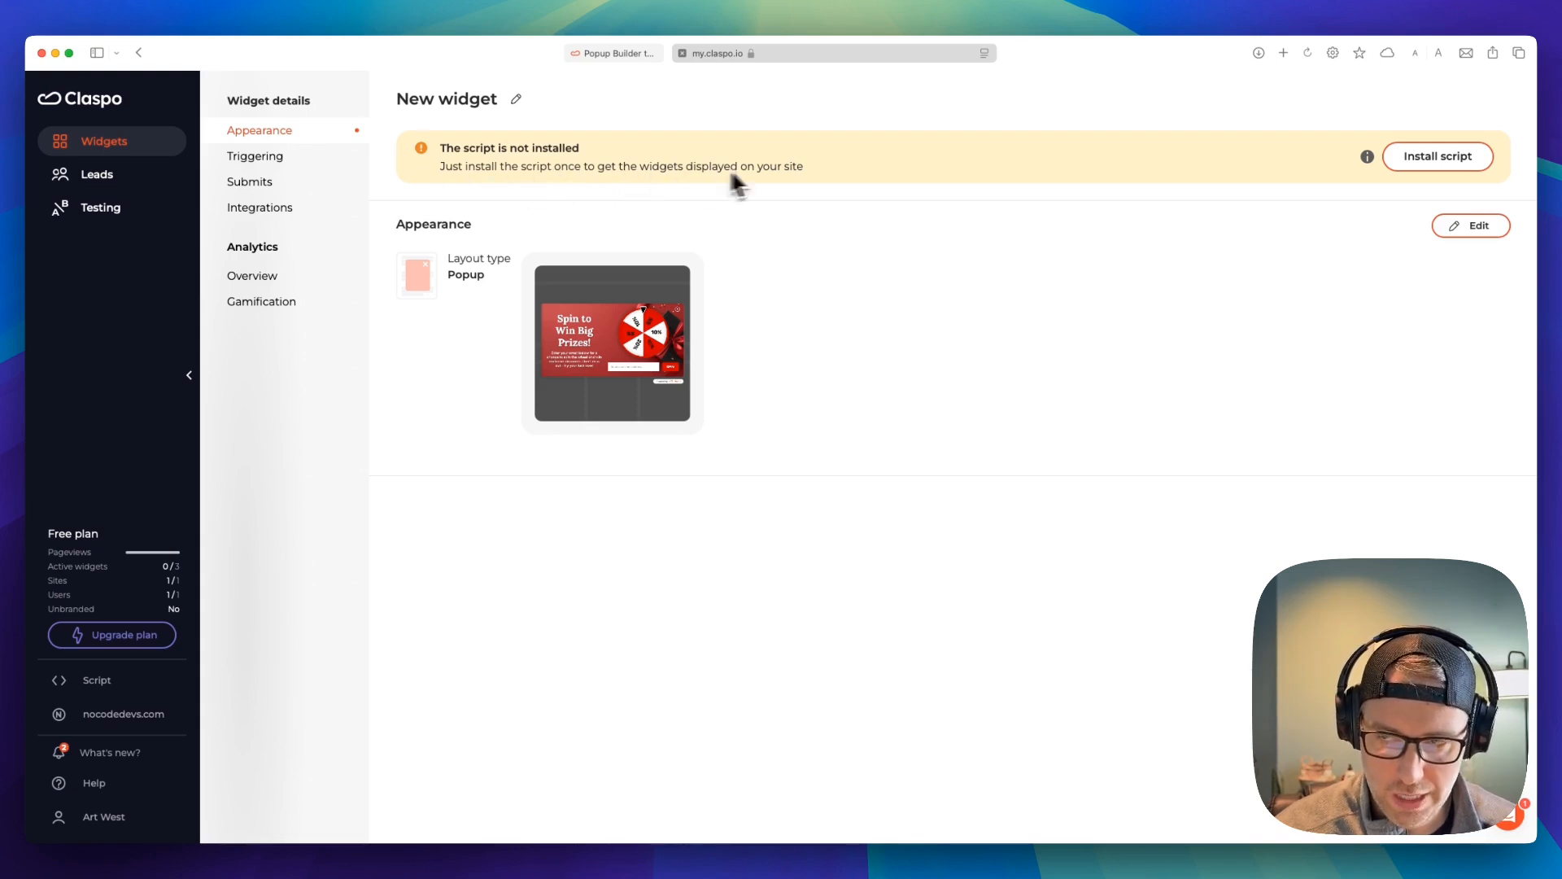
{"action": "left_click", "coordinate": [1424, 161]}
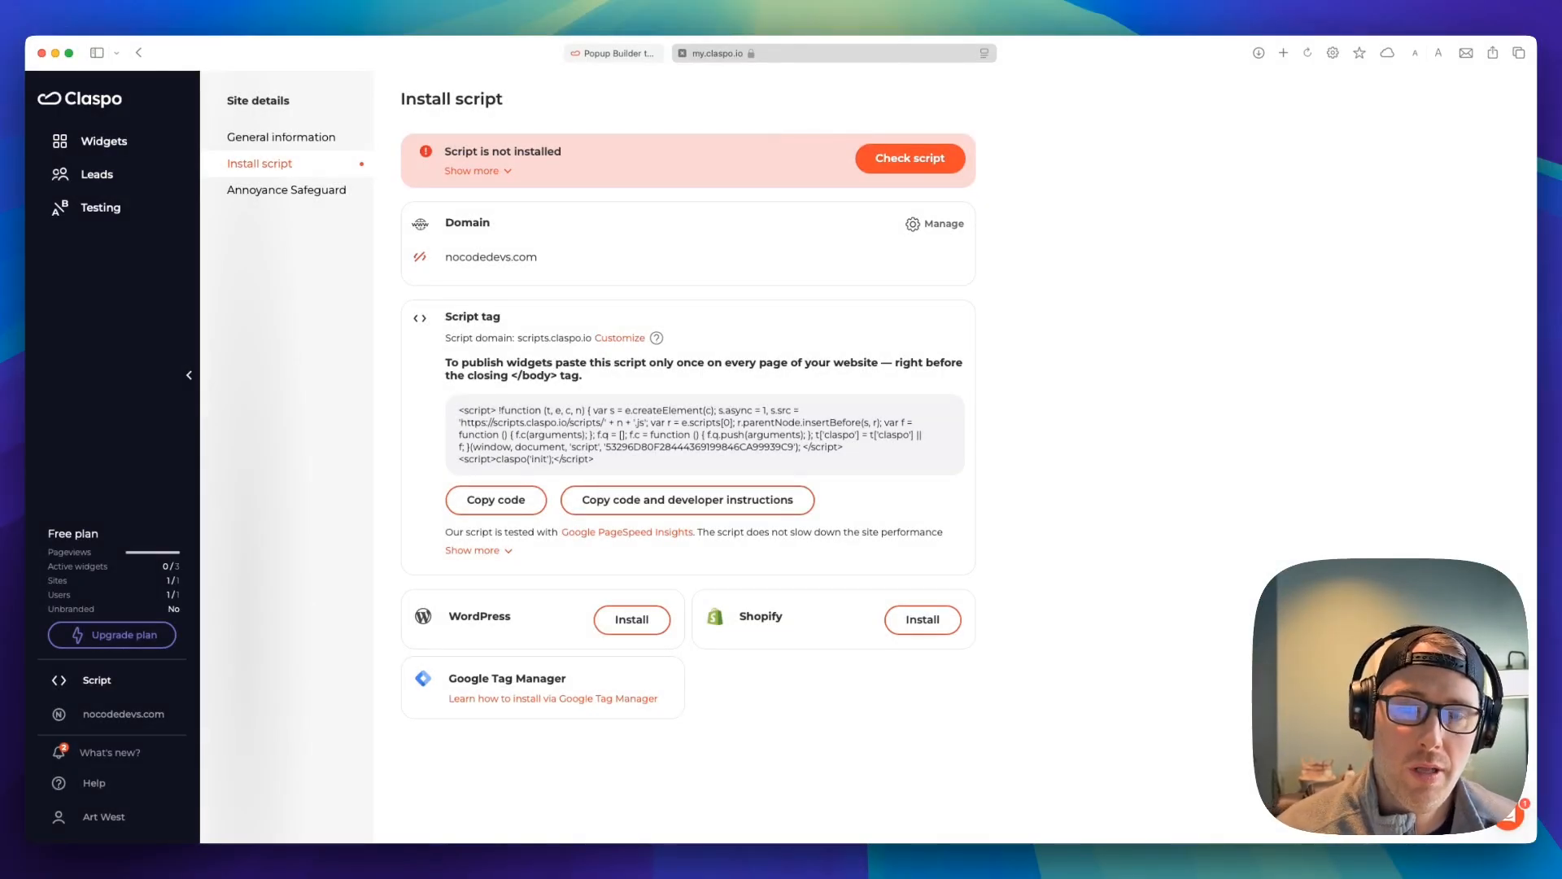
Step: Return to the widgets overview and open the template gallery for another new widget
{"action": "left_click", "coordinate": [125, 145]}
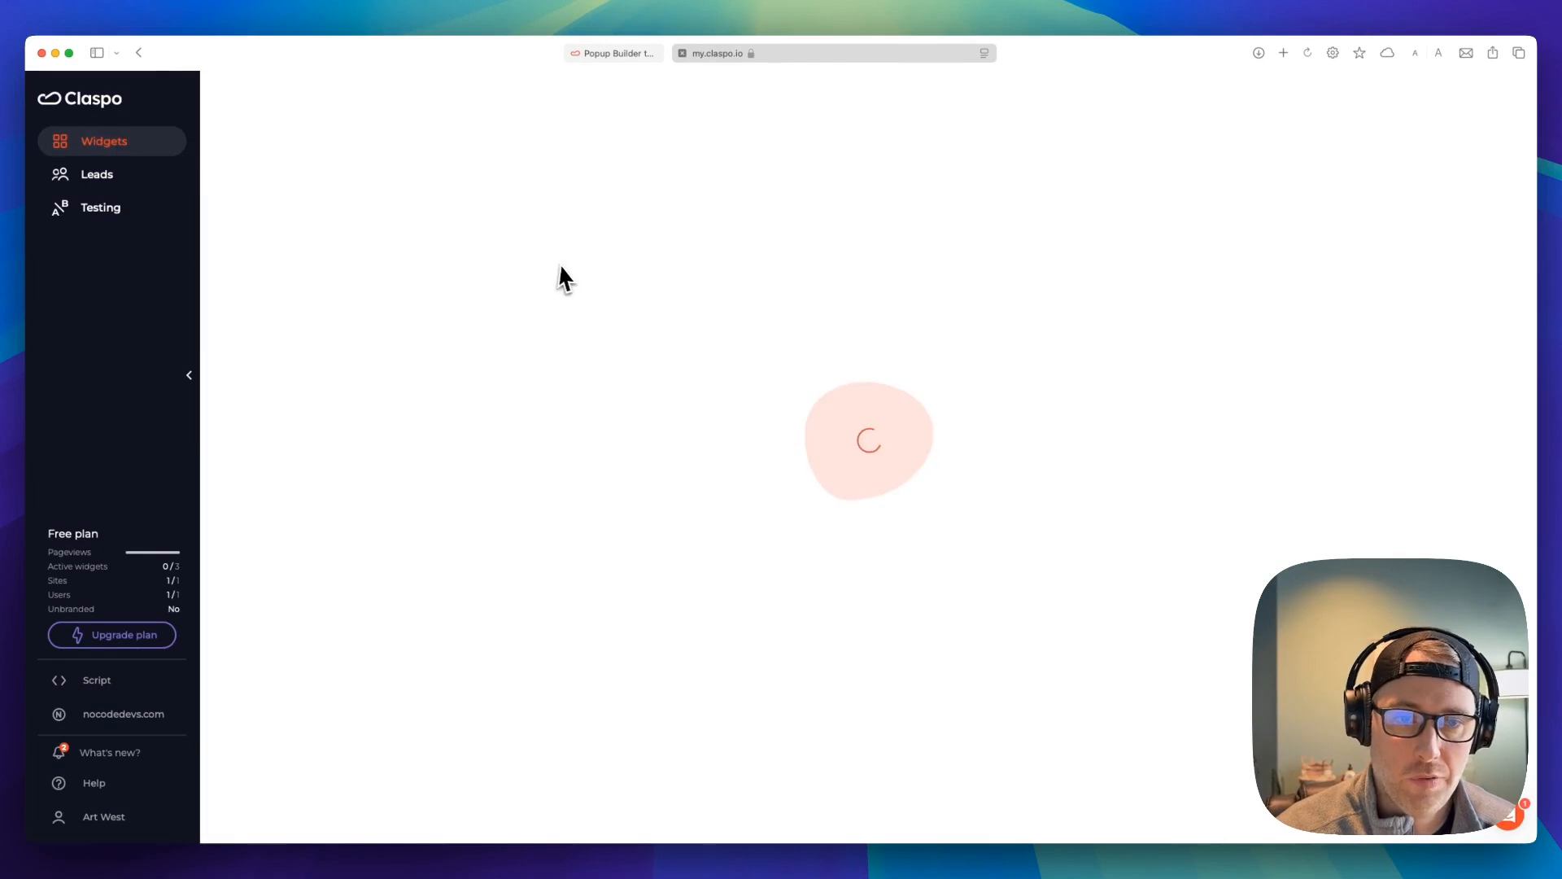
{"action": "left_click", "coordinate": [311, 215]}
{"action": "left_click", "coordinate": [866, 488]}
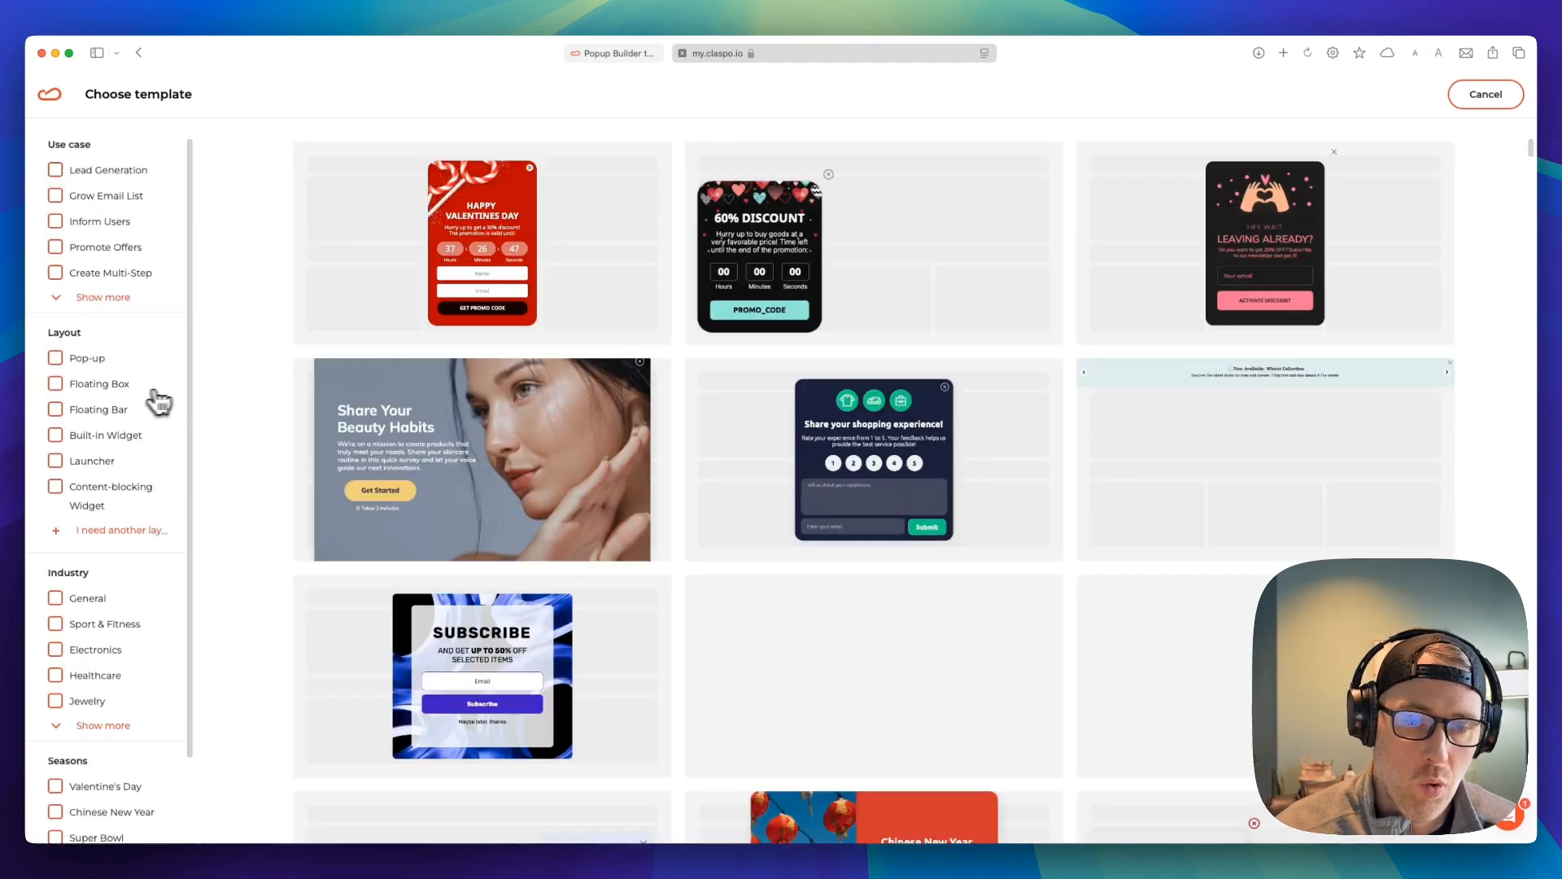
Step: Filter the templates by the Sport & Fitness industry and expand the full list of use cases
{"action": "scroll", "coordinate": [138, 529], "scroll_direction": "down", "scroll_amount": 3}
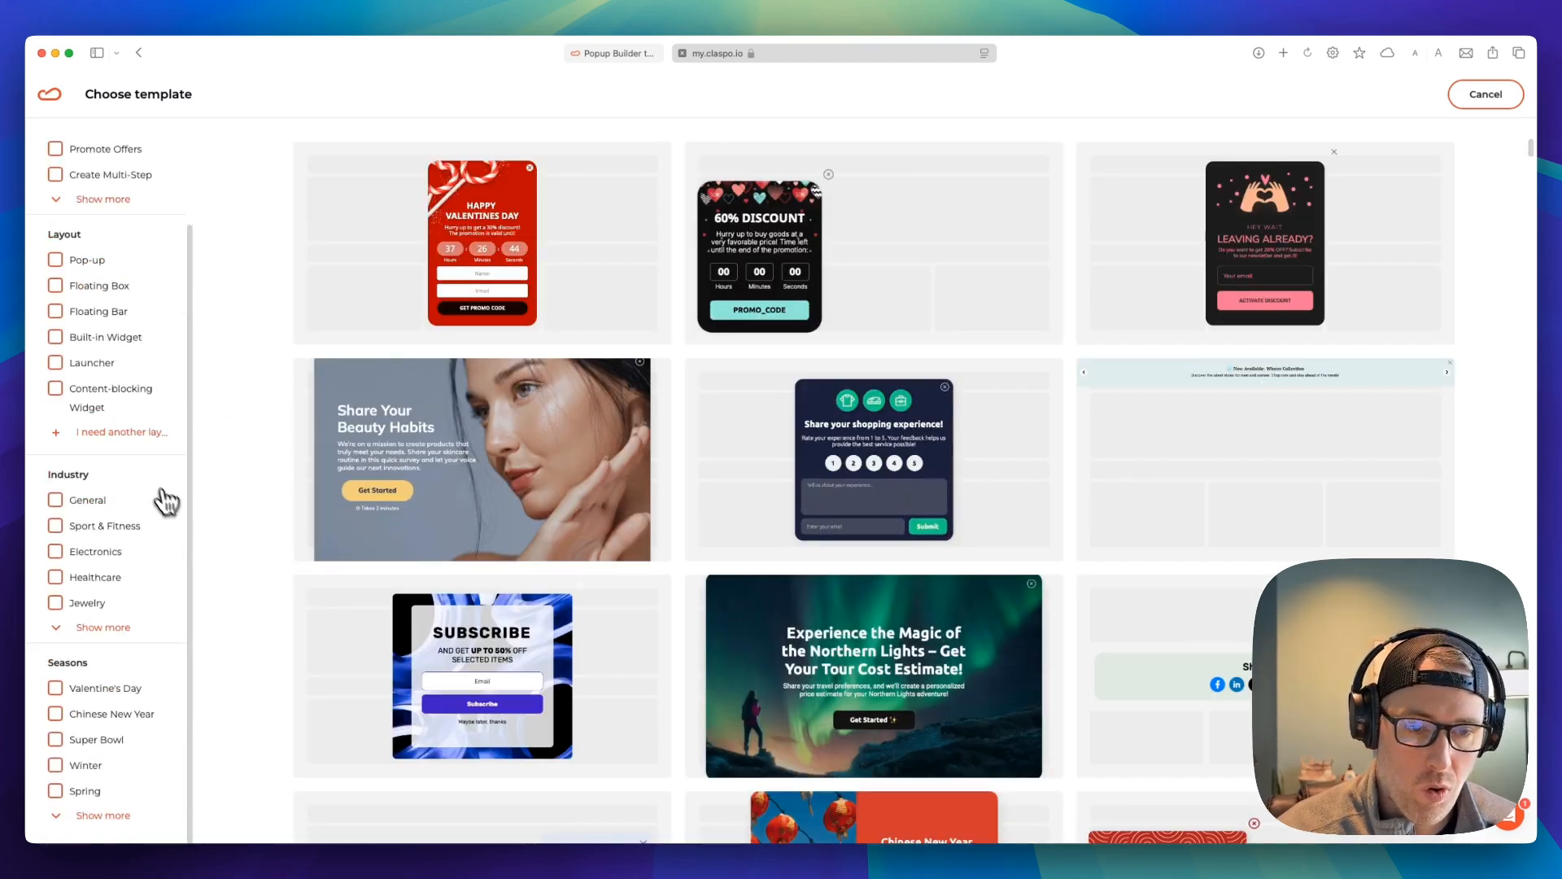
{"action": "left_click", "coordinate": [91, 527]}
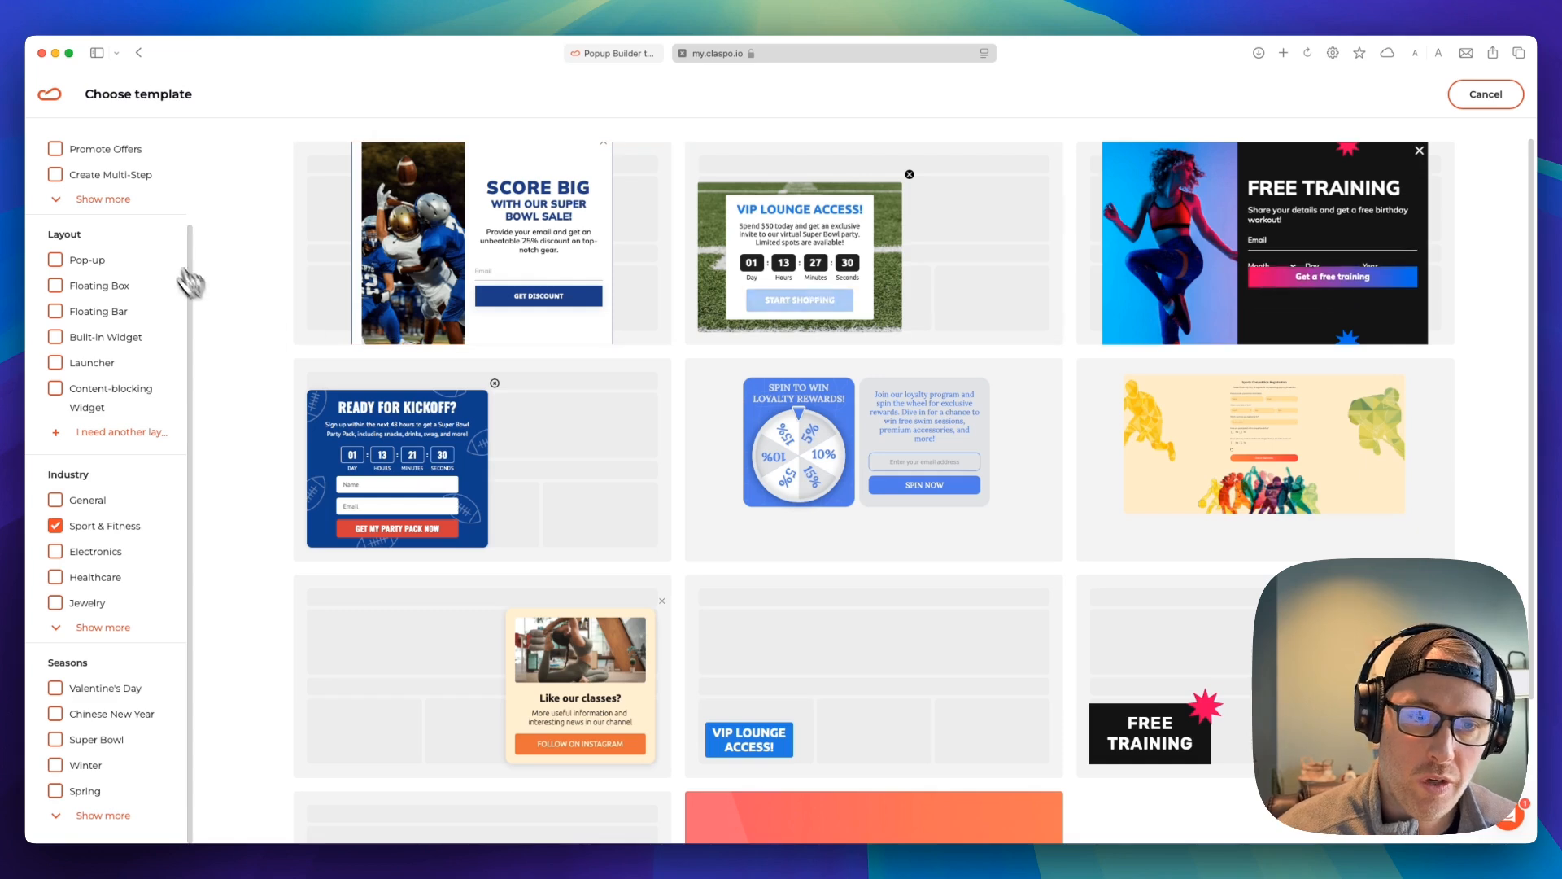
{"action": "left_click", "coordinate": [103, 200]}
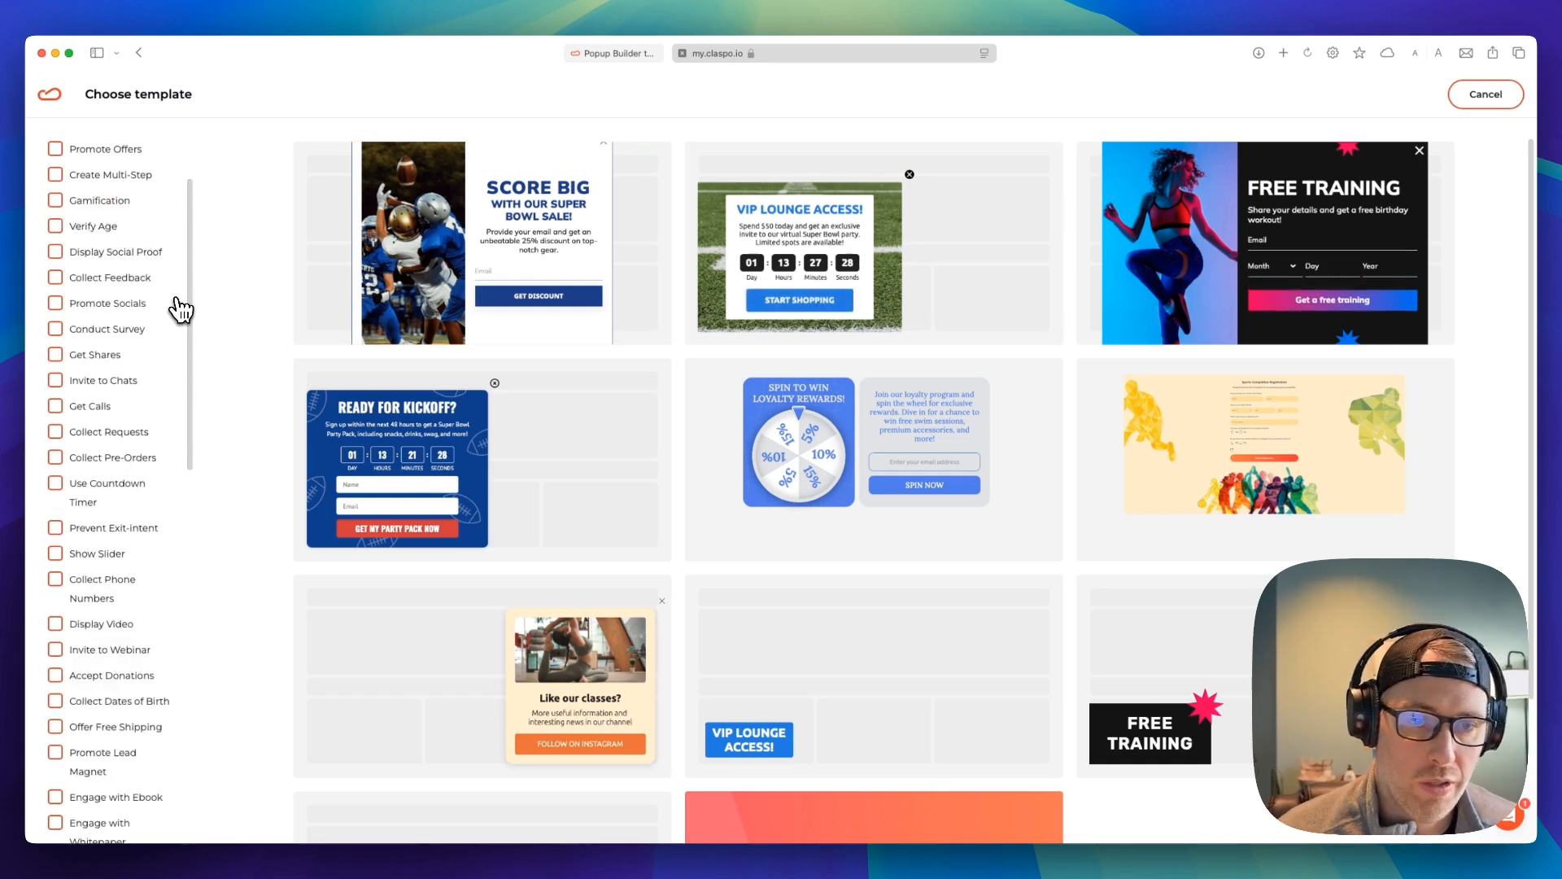